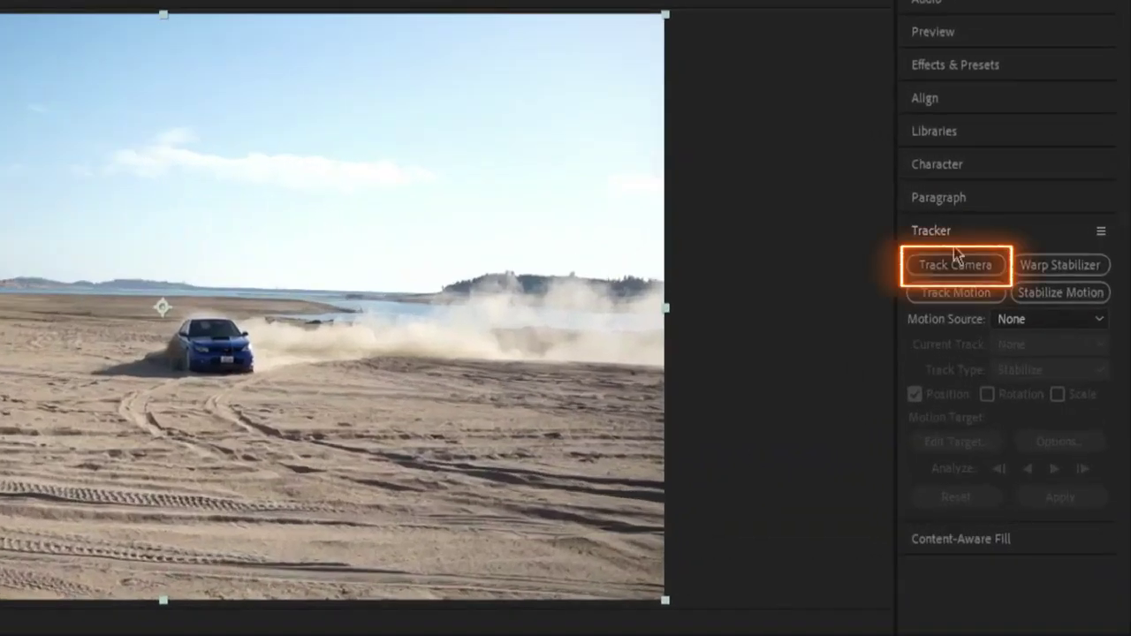
Step: Track the camera on the car footage and create a null and camera from a track point on the sand
{"action": "left_click", "coordinate": [953, 263]}
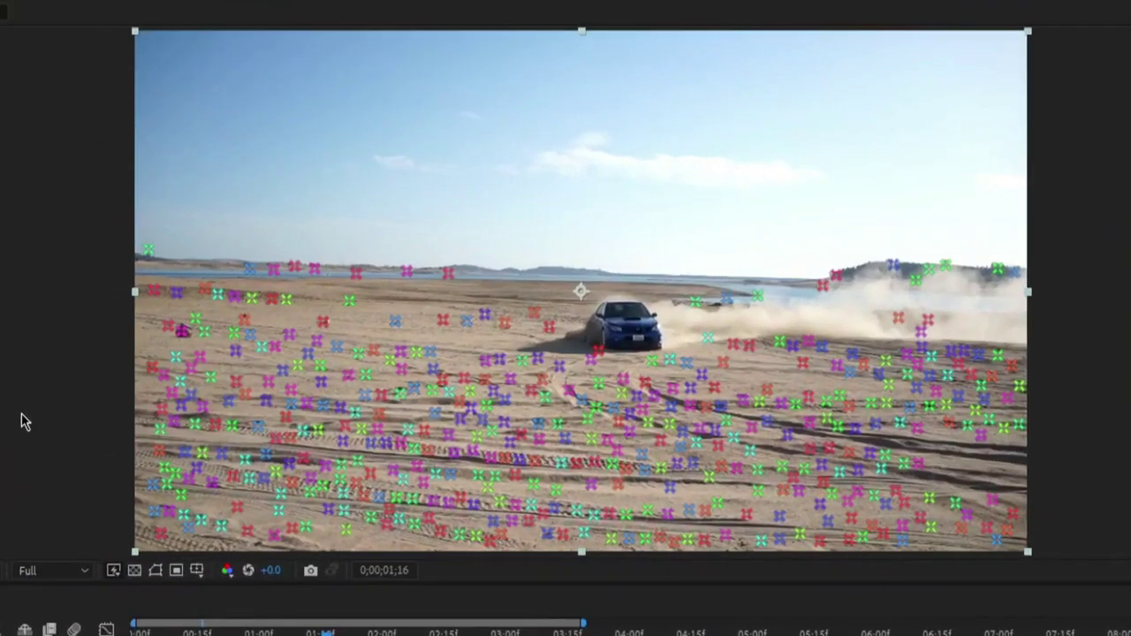
{"action": "right_click", "coordinate": [368, 382]}
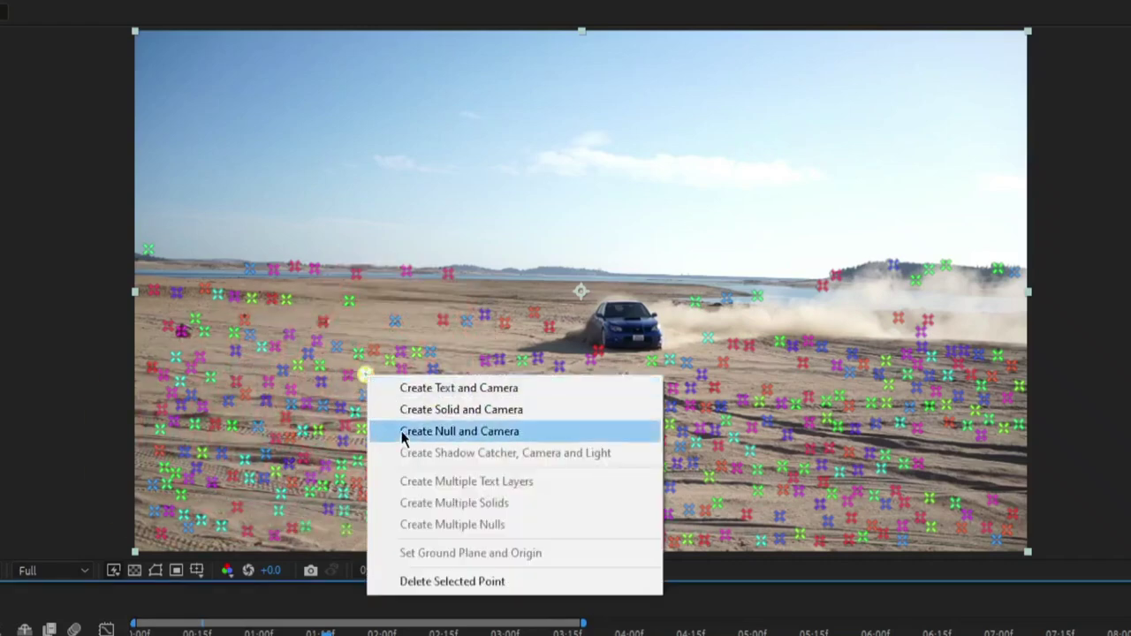
{"action": "left_click", "coordinate": [404, 432]}
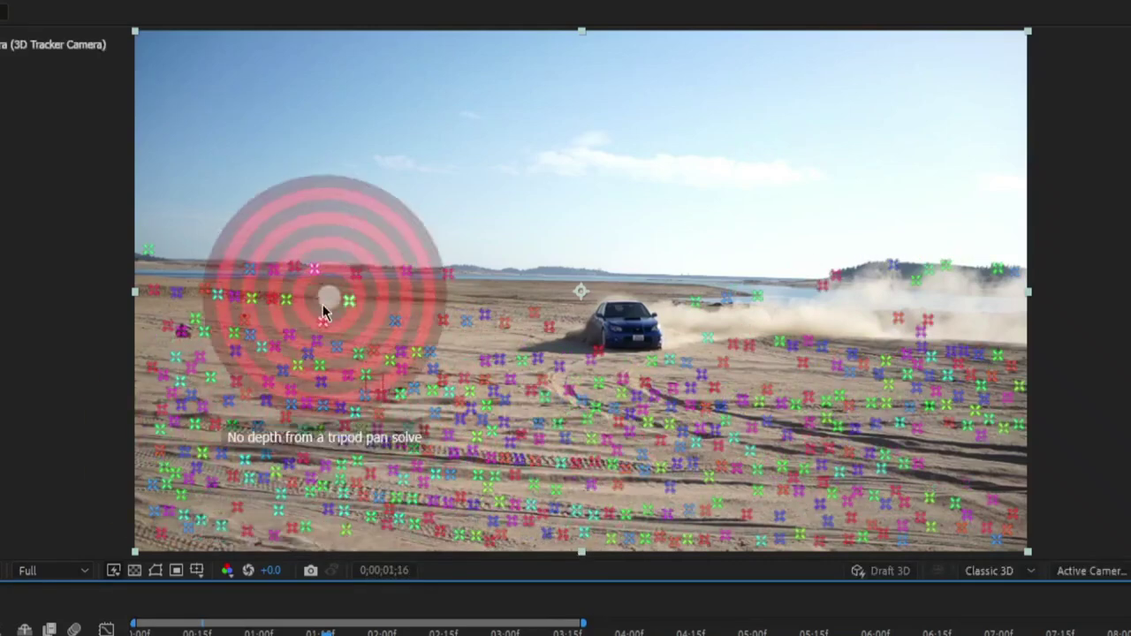
Step: Create four more nulls from track points spread across the far and near sand on both sides of the car
{"action": "right_click", "coordinate": [285, 299]}
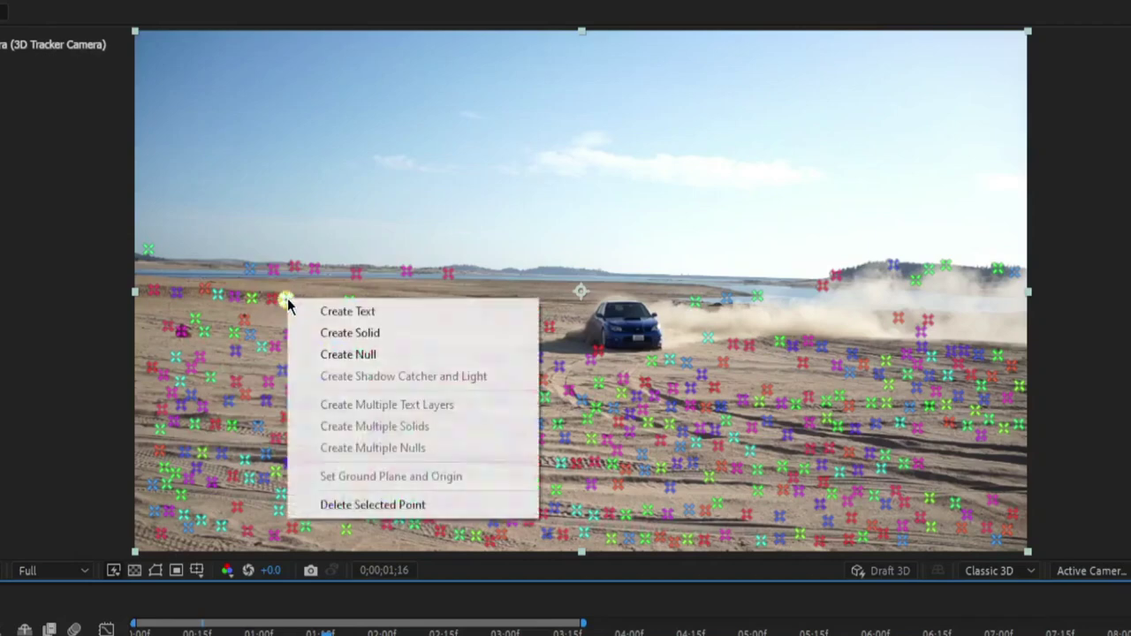
{"action": "left_click", "coordinate": [340, 354]}
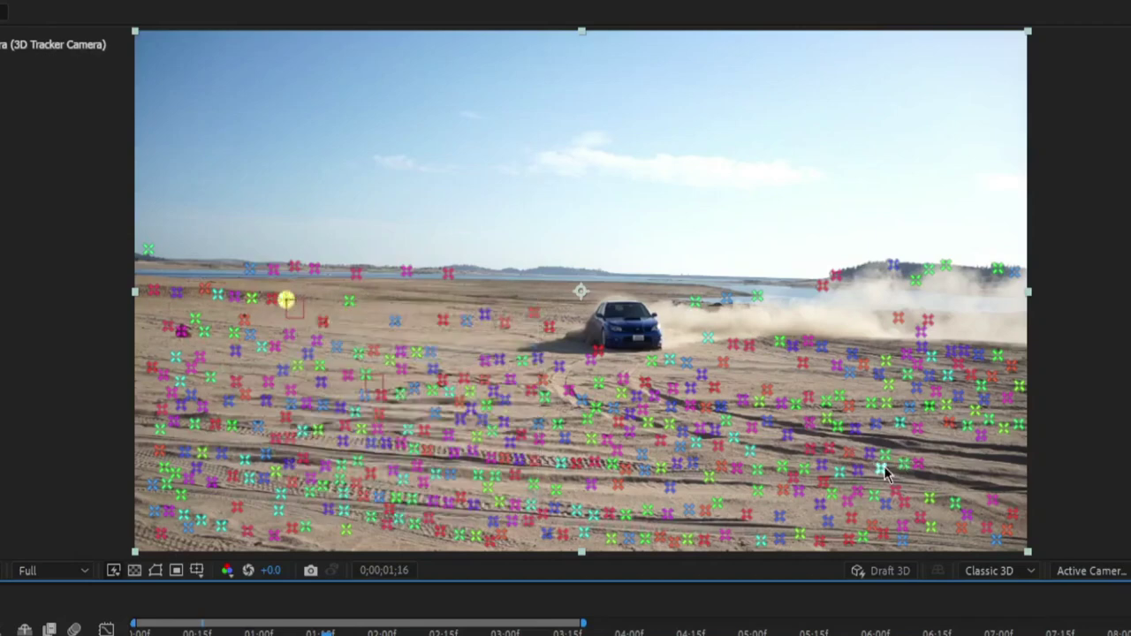
{"action": "right_click", "coordinate": [871, 450]}
{"action": "left_click", "coordinate": [909, 505]}
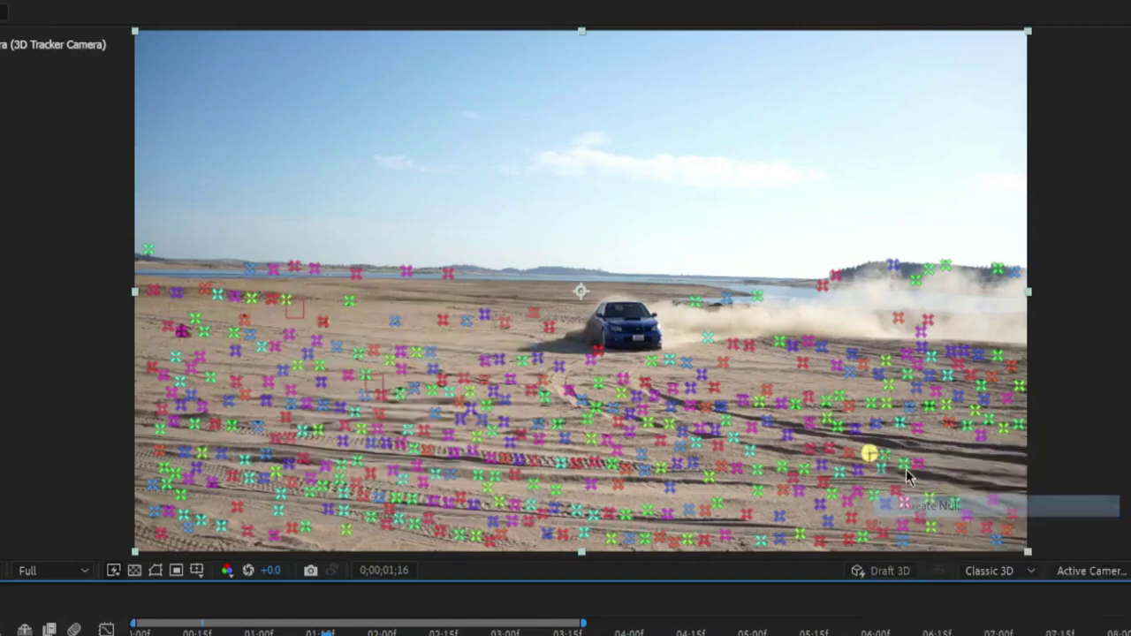
{"action": "right_click", "coordinate": [922, 335]}
{"action": "left_click", "coordinate": [945, 393]}
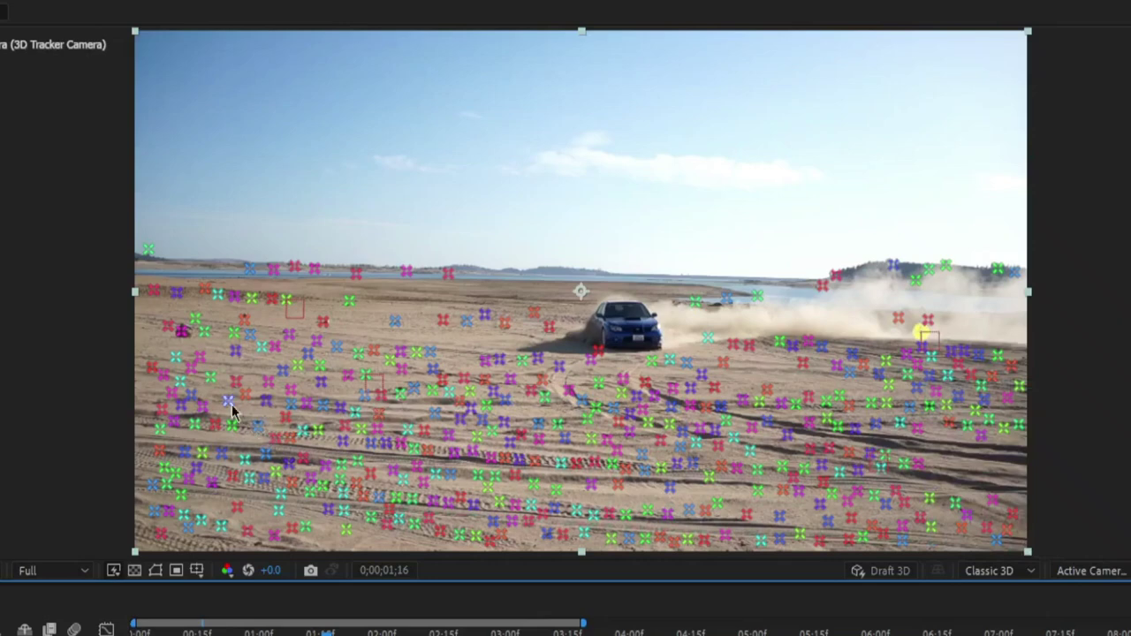
{"action": "right_click", "coordinate": [231, 405]}
{"action": "left_click", "coordinate": [278, 461]}
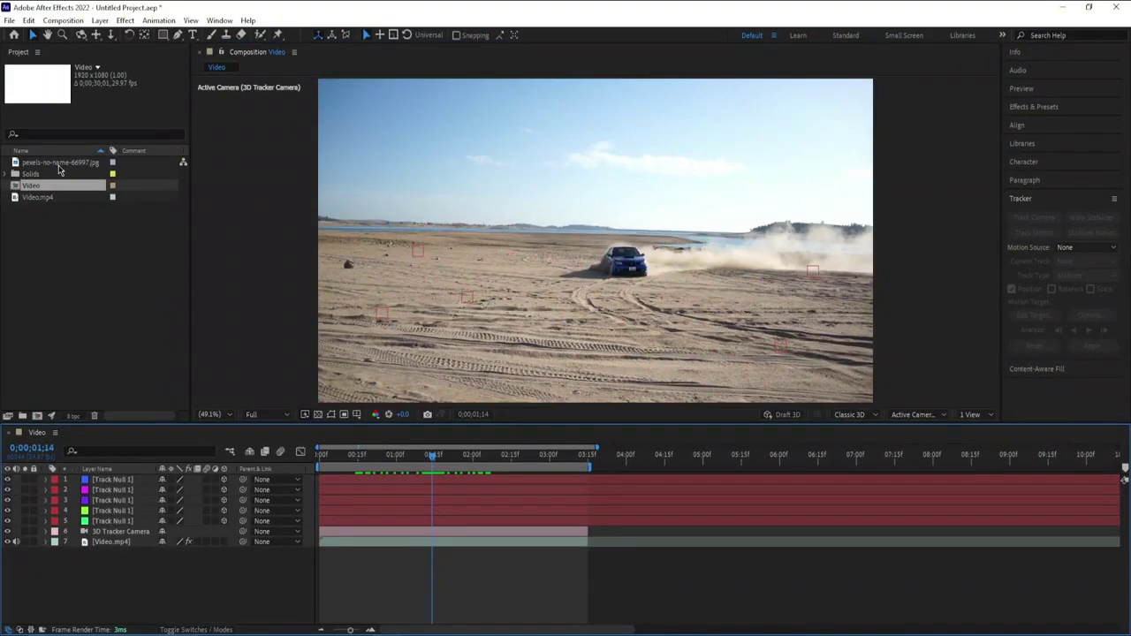
Step: Add the sunset image pexels-no-name-66997.jpg above all layers in the Video composition and make it a 3D layer
{"action": "left_click", "coordinate": [60, 163]}
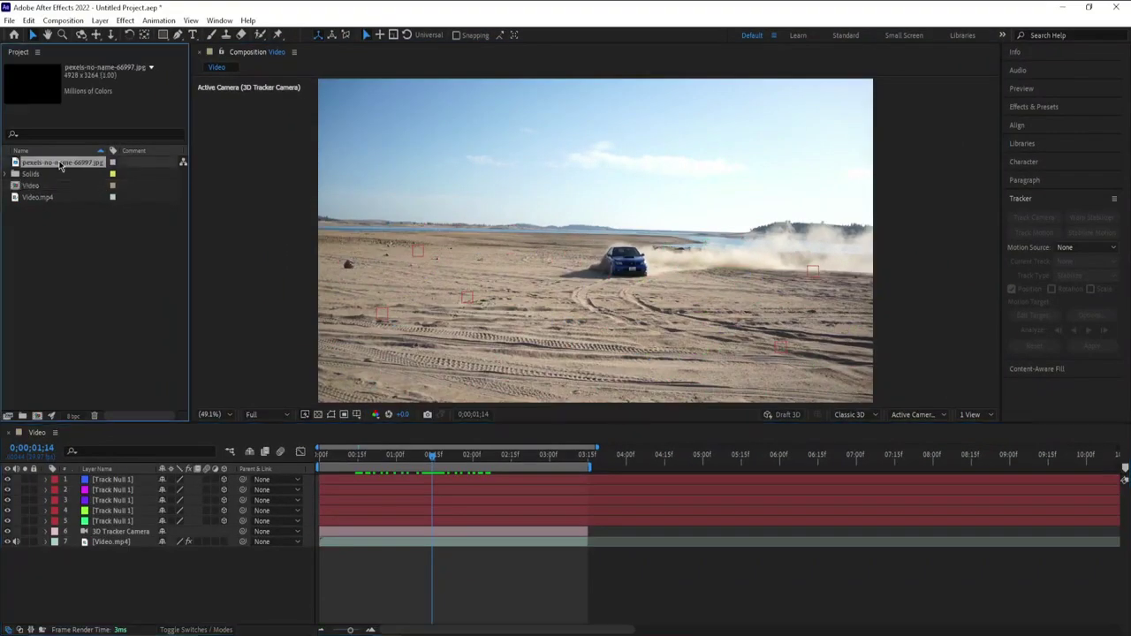
{"action": "mouse_move", "coordinate": [60, 166]}
{"action": "left_mouse_down"}
{"action": "mouse_move", "coordinate": [88, 470]}
{"action": "mouse_move", "coordinate": [101, 485]}
{"action": "left_mouse_up"}
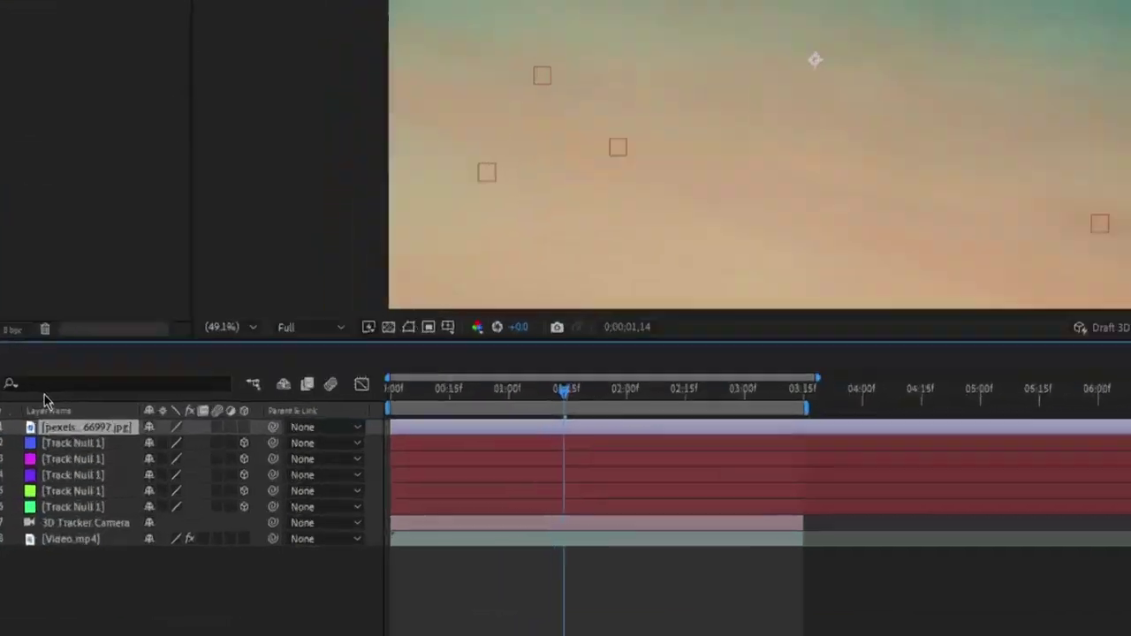
{"action": "left_click", "coordinate": [222, 479]}
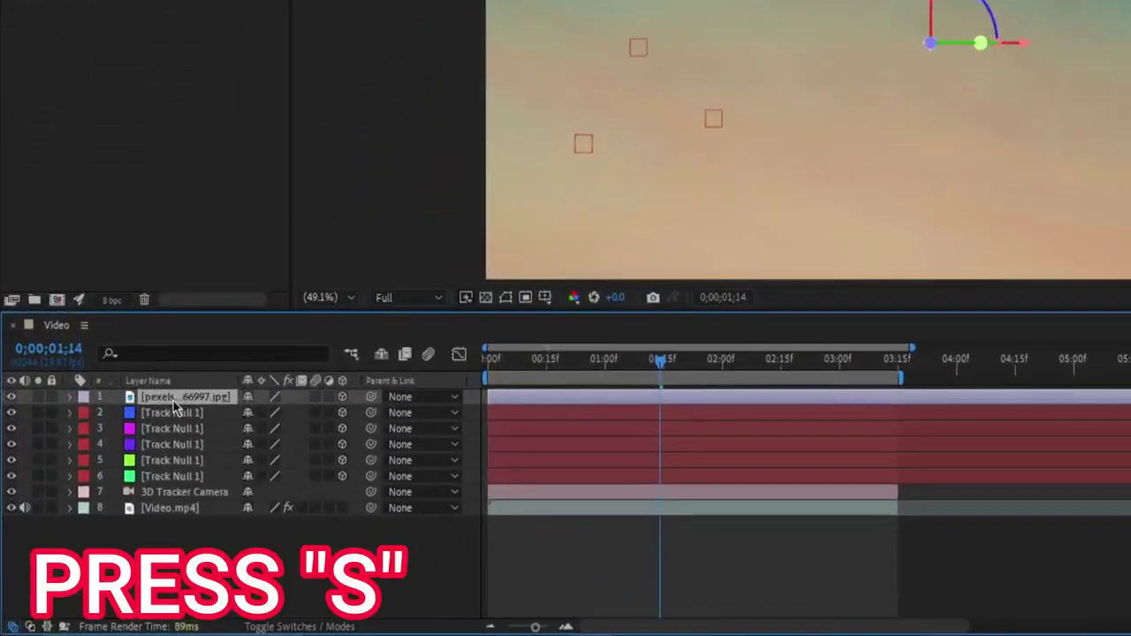
Step: Scale the sunset image to 44% and raise it to Y position -223 so its lower edge meets the horizon
{"action": "key", "text": "s"}
{"action": "left_click_drag", "start_coordinate": [273, 412], "coordinate": [218, 408]}
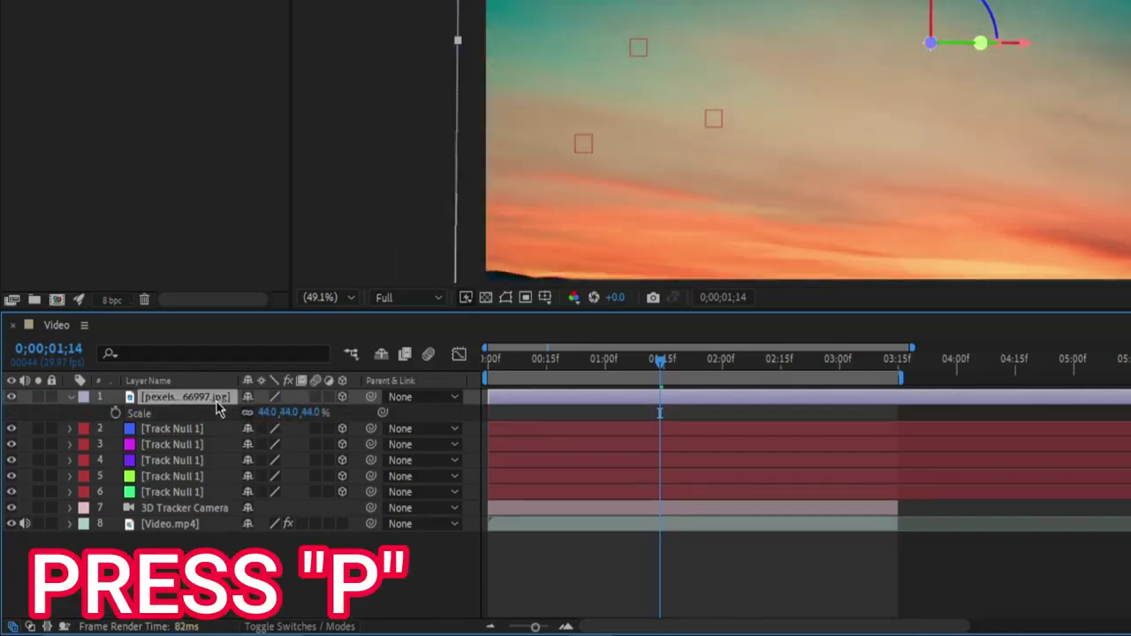
{"action": "key", "text": "p"}
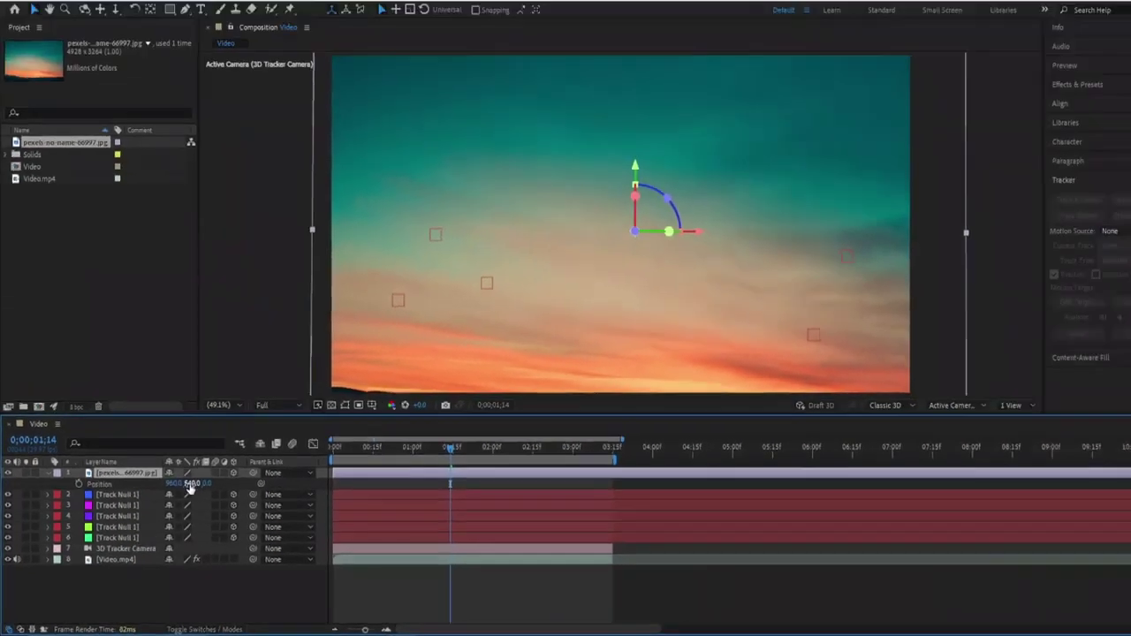
{"action": "left_click_drag", "start_coordinate": [278, 413], "coordinate": [201, 421]}
Step: Reduce the sunset image's scale to 39% and its Y position to -142, checking the horizon alignment at 0;00;02;16 and 0;00;03;14
{"action": "left_click_drag", "start_coordinate": [432, 456], "coordinate": [512, 470]}
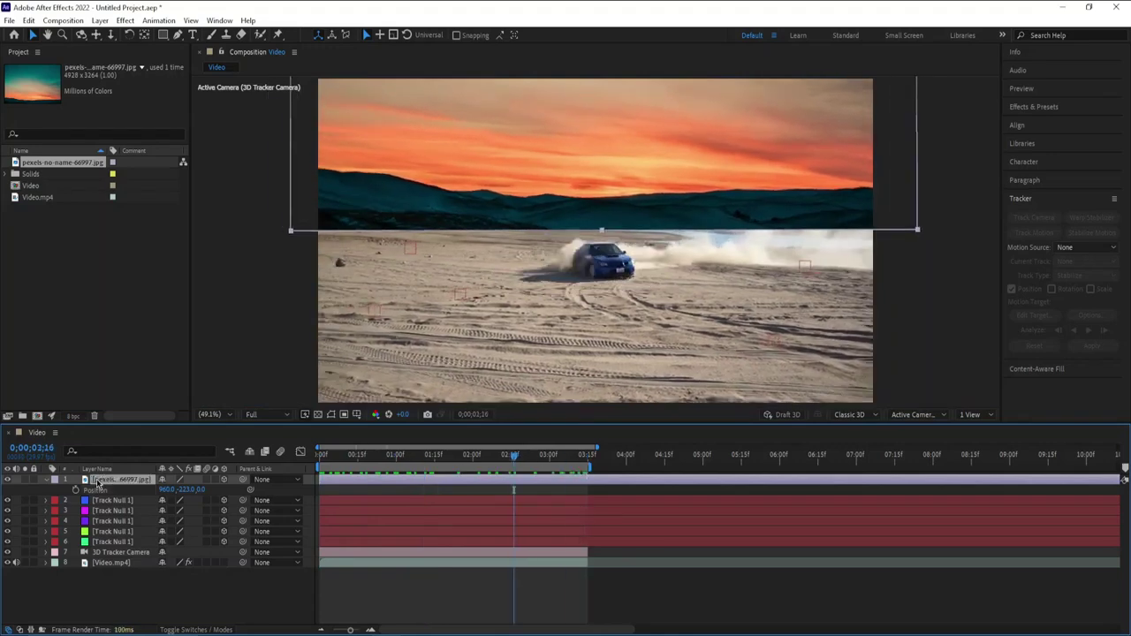
{"action": "key", "text": "s"}
{"action": "left_click_drag", "start_coordinate": [183, 490], "coordinate": [168, 491]}
{"action": "key", "text": "p"}
{"action": "left_click_drag", "start_coordinate": [186, 490], "coordinate": [137, 491]}
{"action": "left_click_drag", "start_coordinate": [513, 457], "coordinate": [586, 460]}
{"action": "key", "text": "s"}
{"action": "key", "text": "s"}
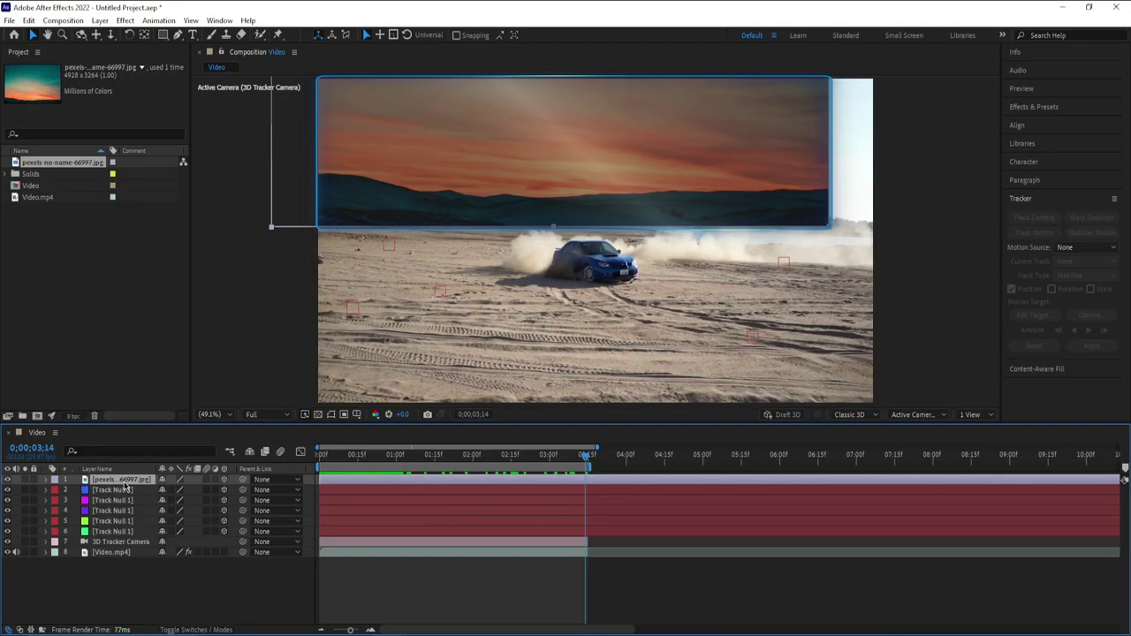
{"action": "left_click", "coordinate": [223, 479]}
Step: At the first frame, draw a rectangular mask around the sunset image, extending past the frame's sides and down to the horizon
{"action": "left_click_drag", "start_coordinate": [585, 456], "coordinate": [318, 476]}
{"action": "scroll", "coordinate": [313, 162], "scroll_direction": "down", "scroll_amount": 1}
{"action": "scroll", "coordinate": [313, 162], "scroll_direction": "up", "scroll_amount": 1}
{"action": "key", "text": "h"}
{"action": "left_click_drag", "start_coordinate": [312, 162], "coordinate": [316, 242]}
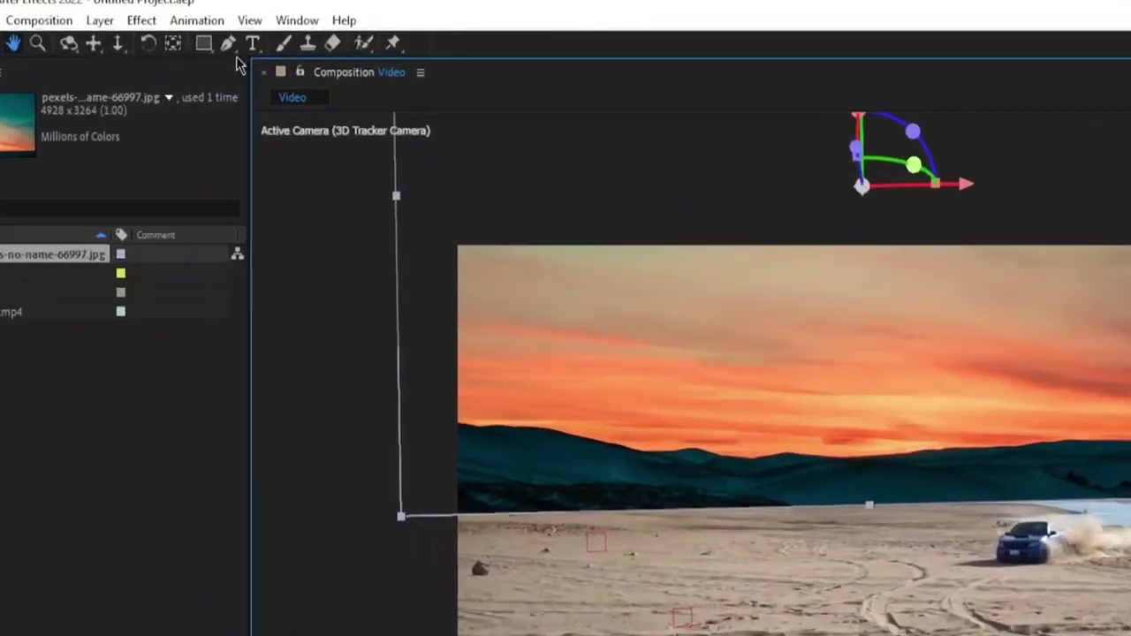
{"action": "left_click", "coordinate": [203, 42]}
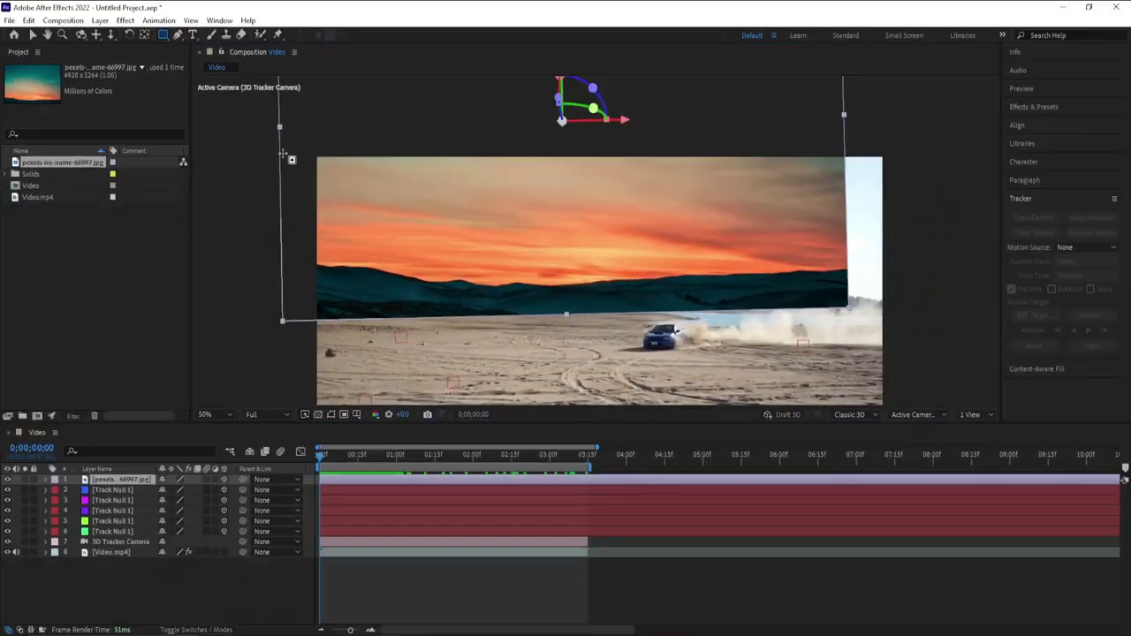
{"action": "left_click_drag", "start_coordinate": [264, 128], "coordinate": [877, 309]}
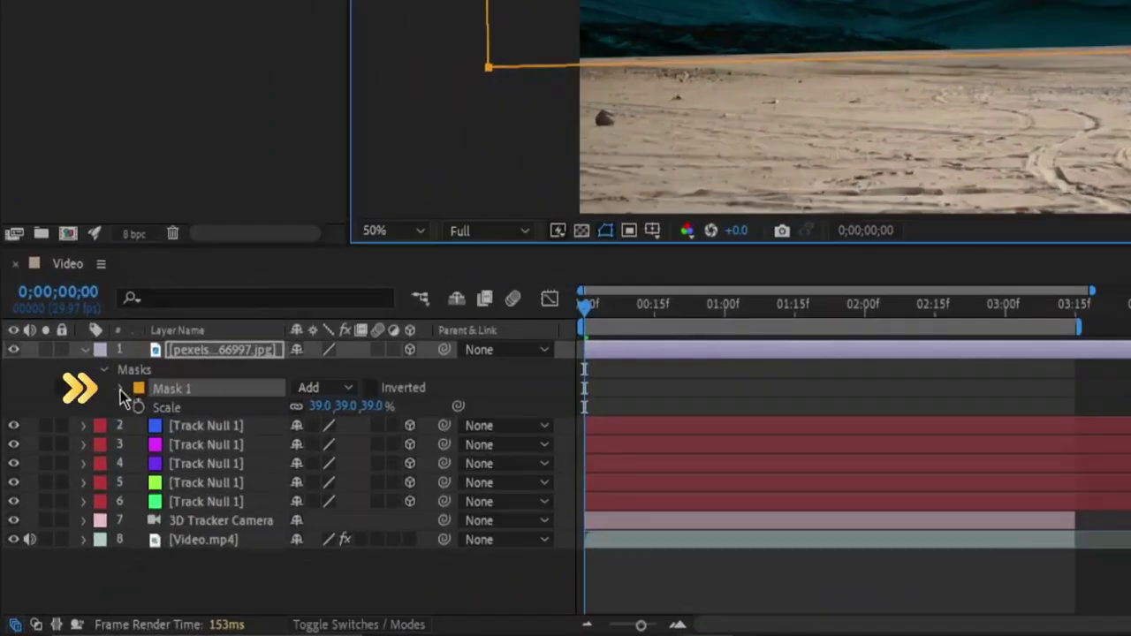
Step: Set Mask 1's feather on the sunset image to 100 pixels and collapse the layer's properties
{"action": "left_click", "coordinate": [122, 389]}
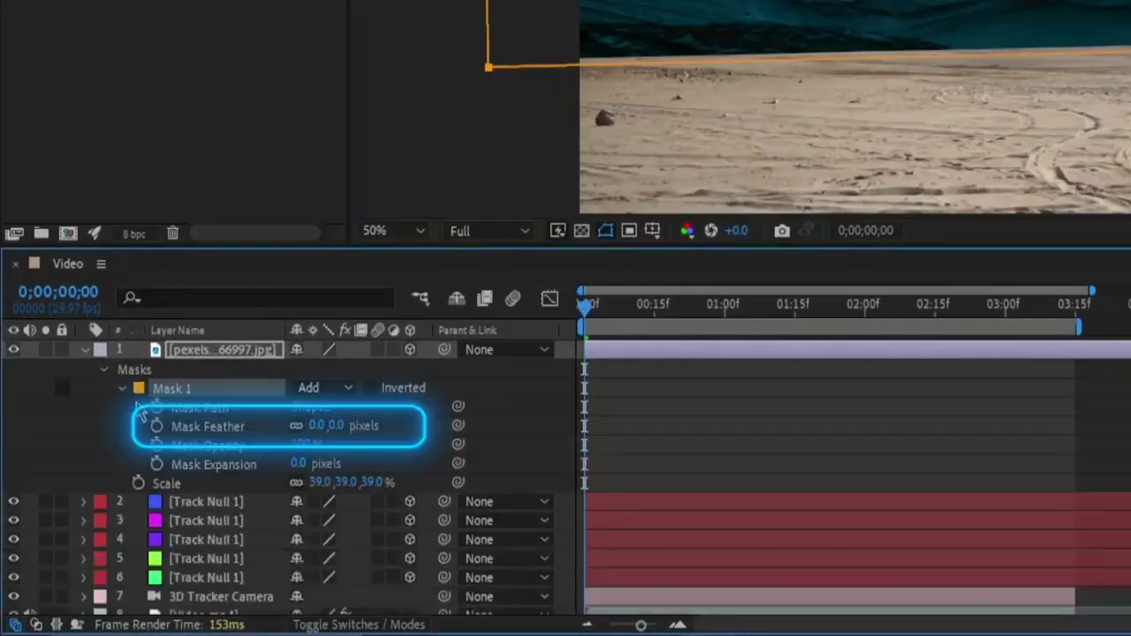
{"action": "left_click", "coordinate": [327, 425]}
{"action": "type", "text": "100"}
{"action": "key", "text": "Return"}
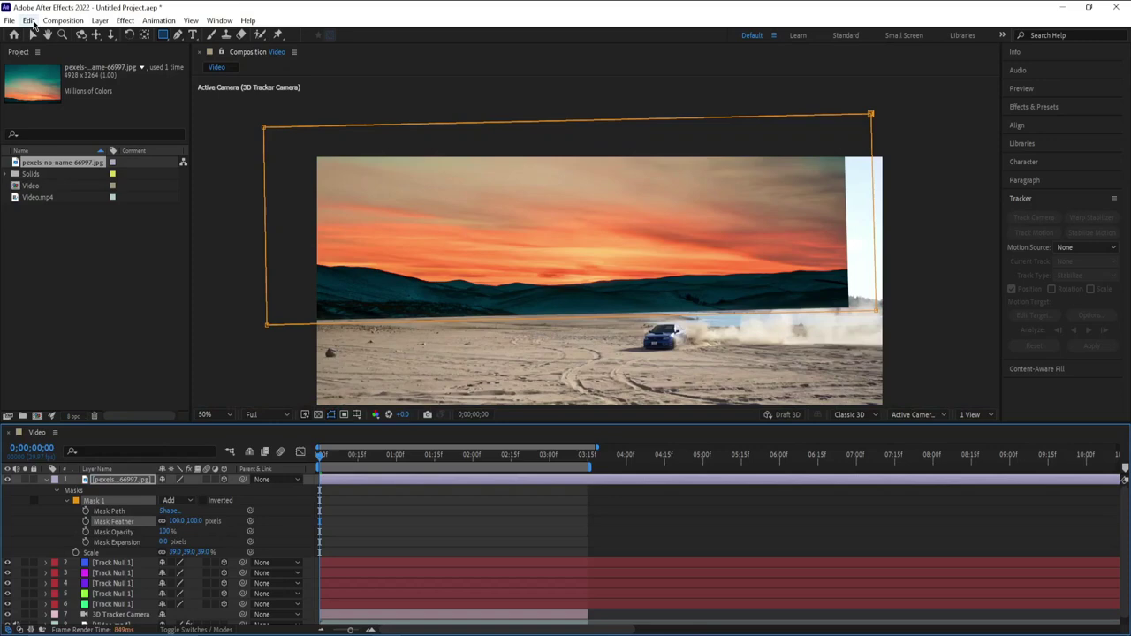
{"action": "left_click", "coordinate": [32, 35]}
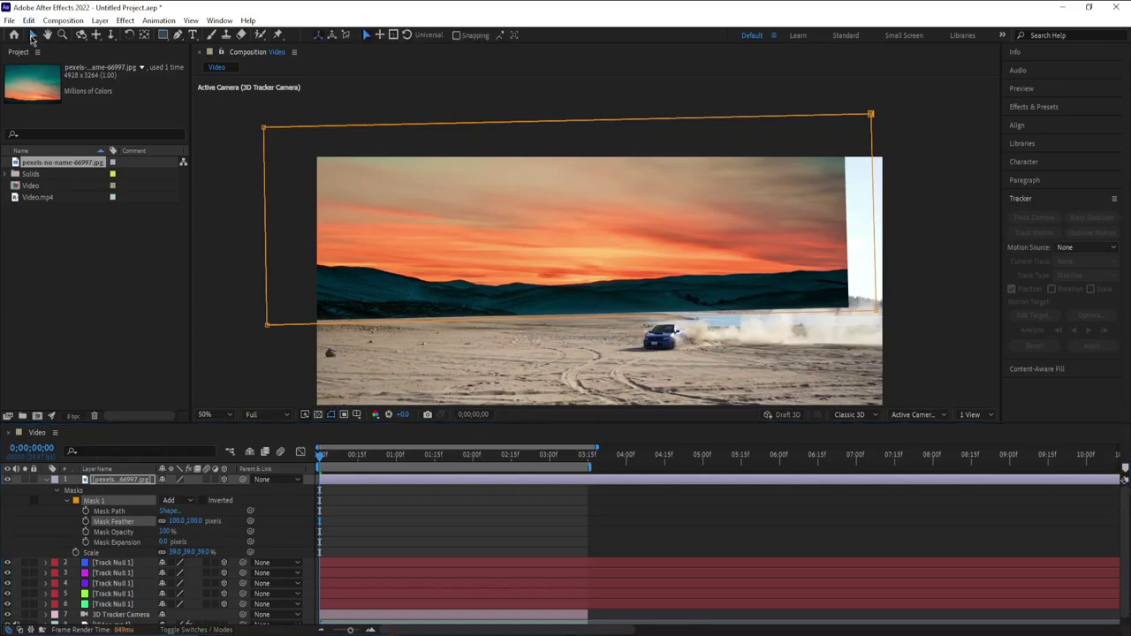
{"action": "left_click", "coordinate": [47, 479]}
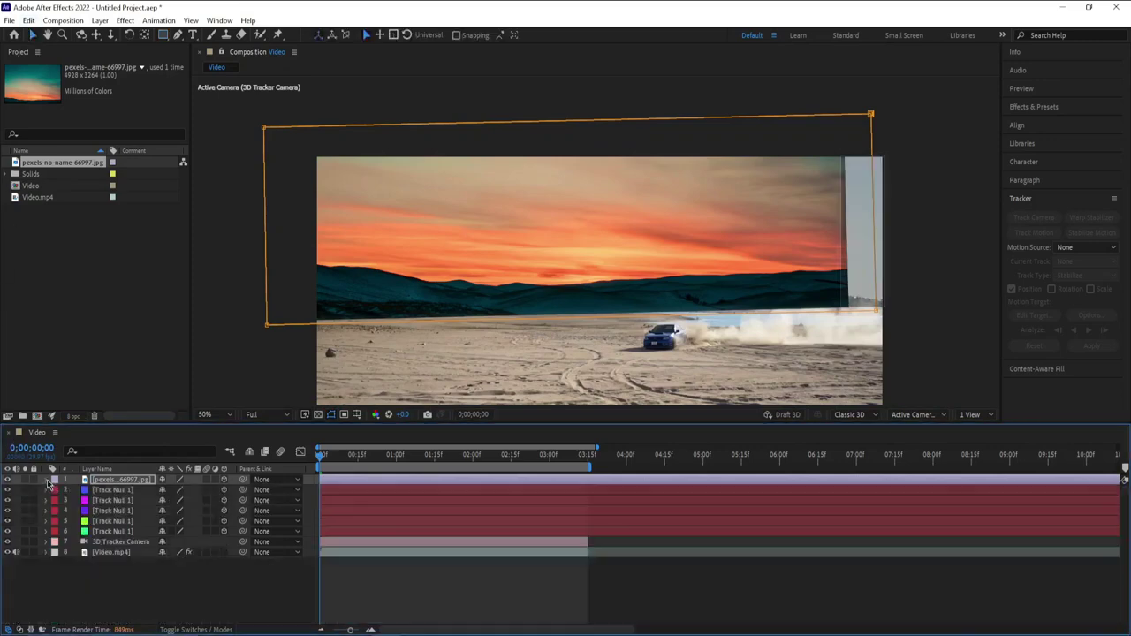
Step: Draw a second rectangular mask over the right part of the sunset image and set its mode to Subtract
{"action": "left_click", "coordinate": [162, 35]}
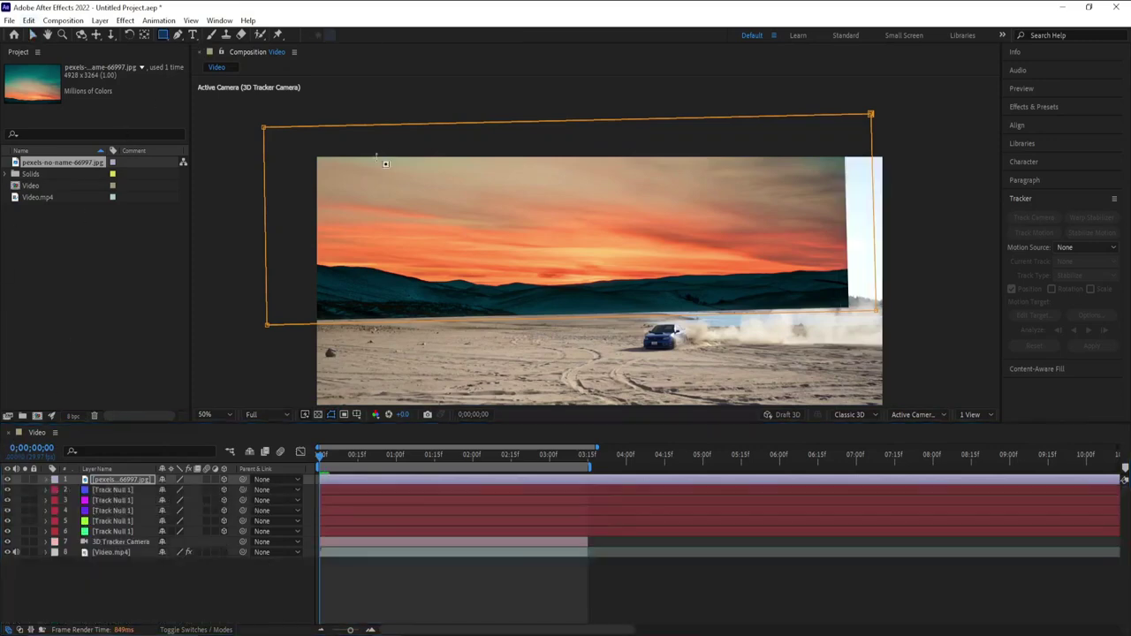
{"action": "left_click_drag", "start_coordinate": [879, 139], "coordinate": [649, 341]}
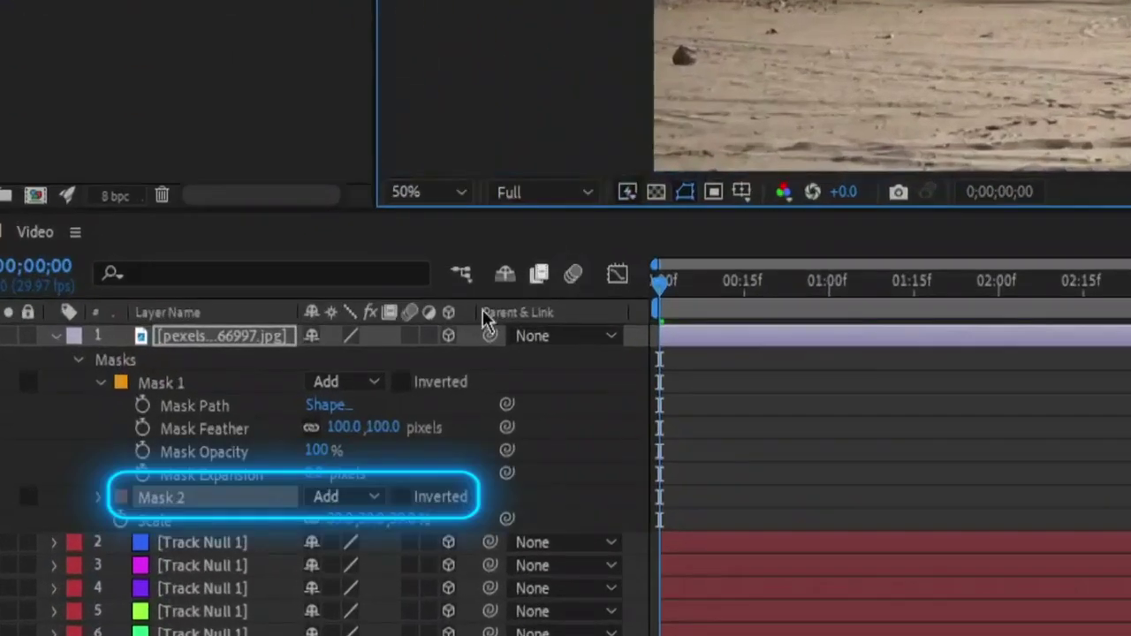
{"action": "left_click", "coordinate": [371, 497]}
{"action": "left_click", "coordinate": [377, 349]}
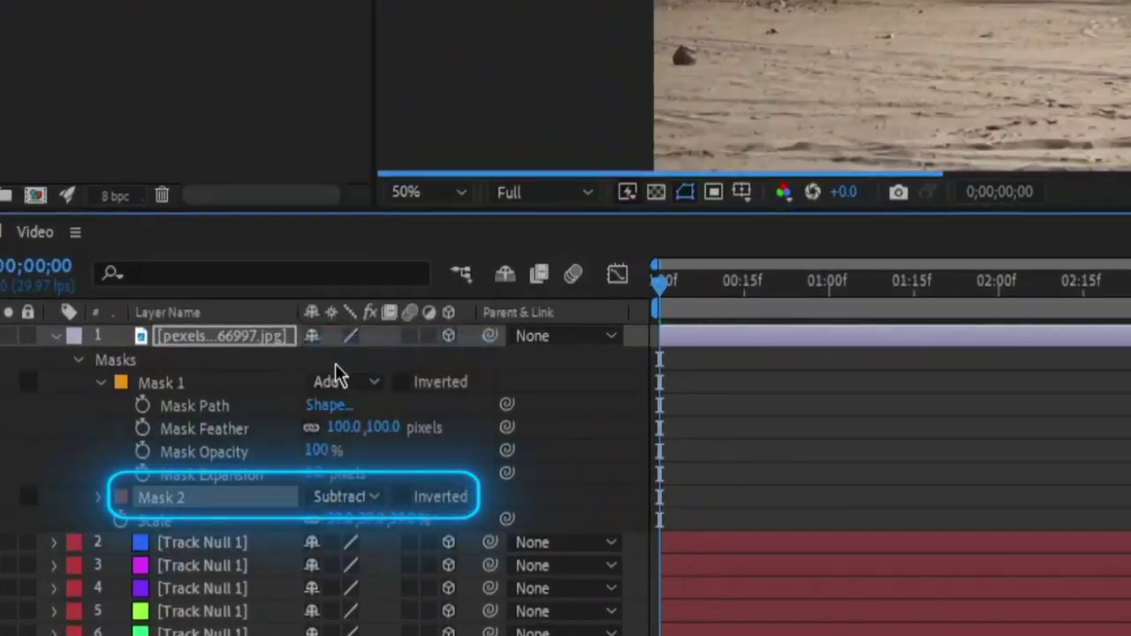
Step: Duplicate the masked sunset layer and flip the upper copy horizontally
{"action": "key", "text": "ctrl+d"}
{"action": "left_click", "coordinate": [56, 339]}
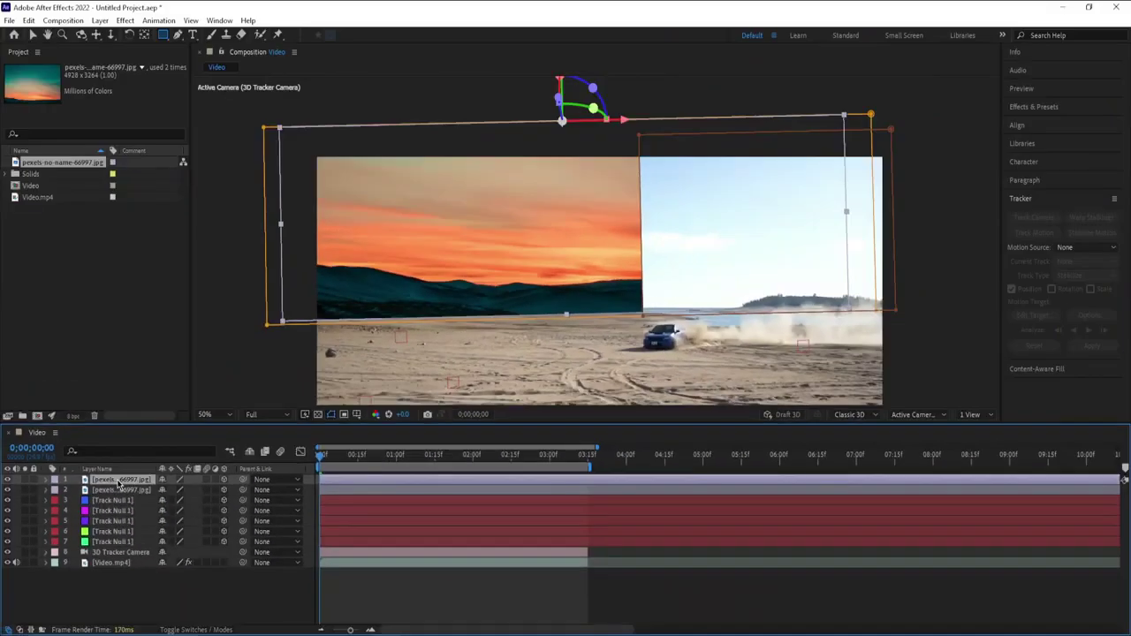
{"action": "right_click", "coordinate": [119, 483]}
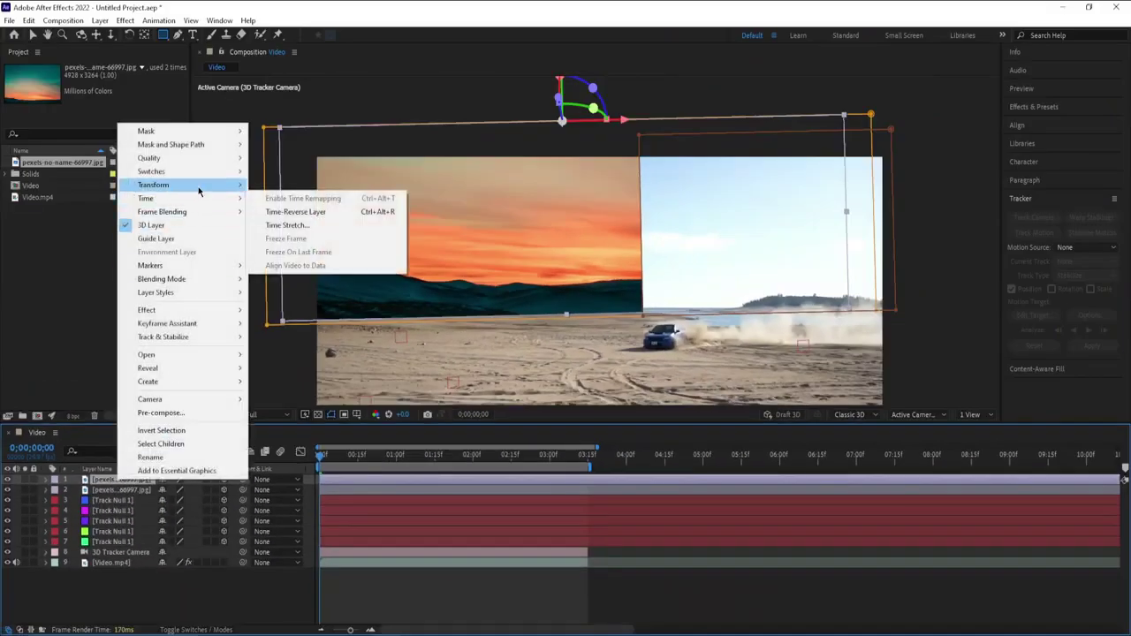
{"action": "mouse_move", "coordinate": [199, 190]}
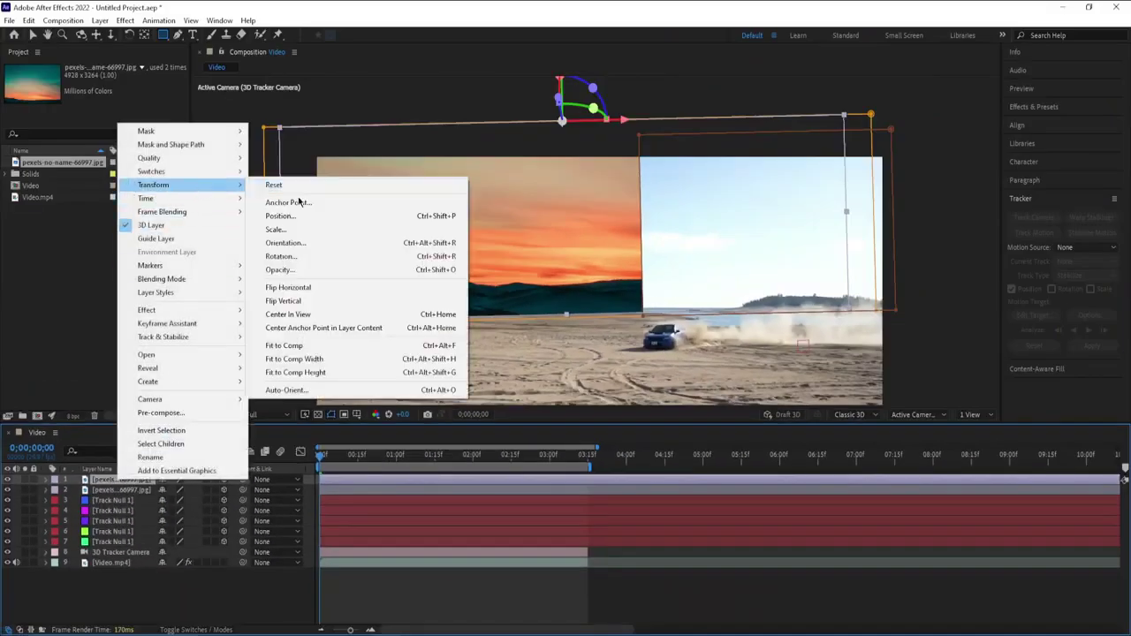
{"action": "left_click", "coordinate": [302, 291]}
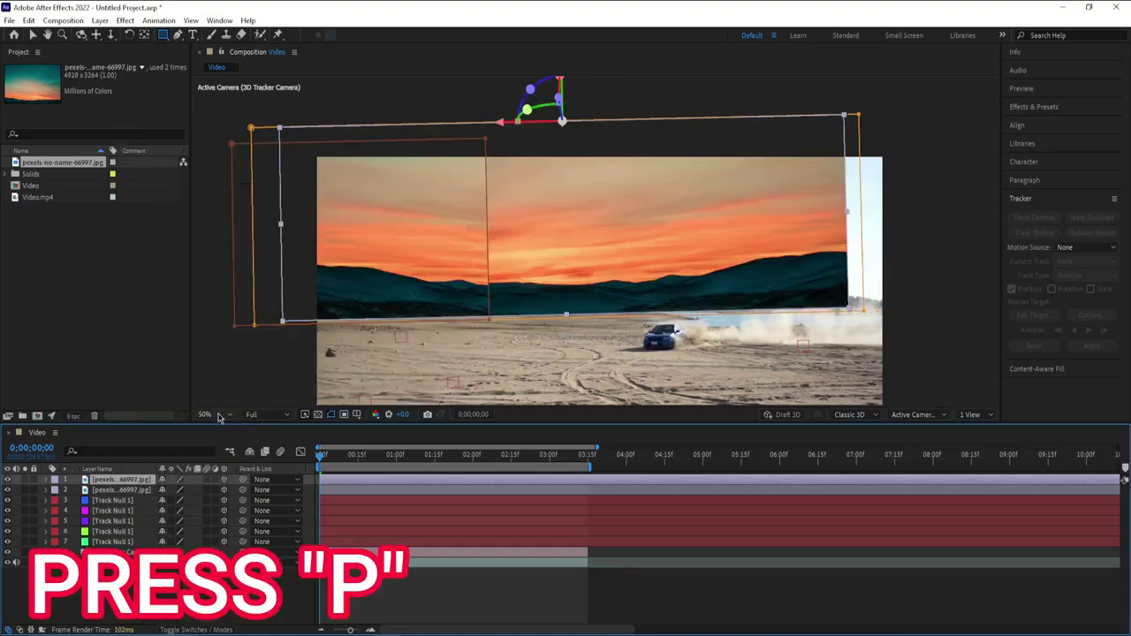
Step: Move the flipped sunset copy horizontally to the right until the sky fills the full width of the frame
{"action": "key", "text": "v"}
{"action": "key", "text": "p"}
{"action": "left_click_drag", "start_coordinate": [166, 500], "coordinate": [458, 491]}
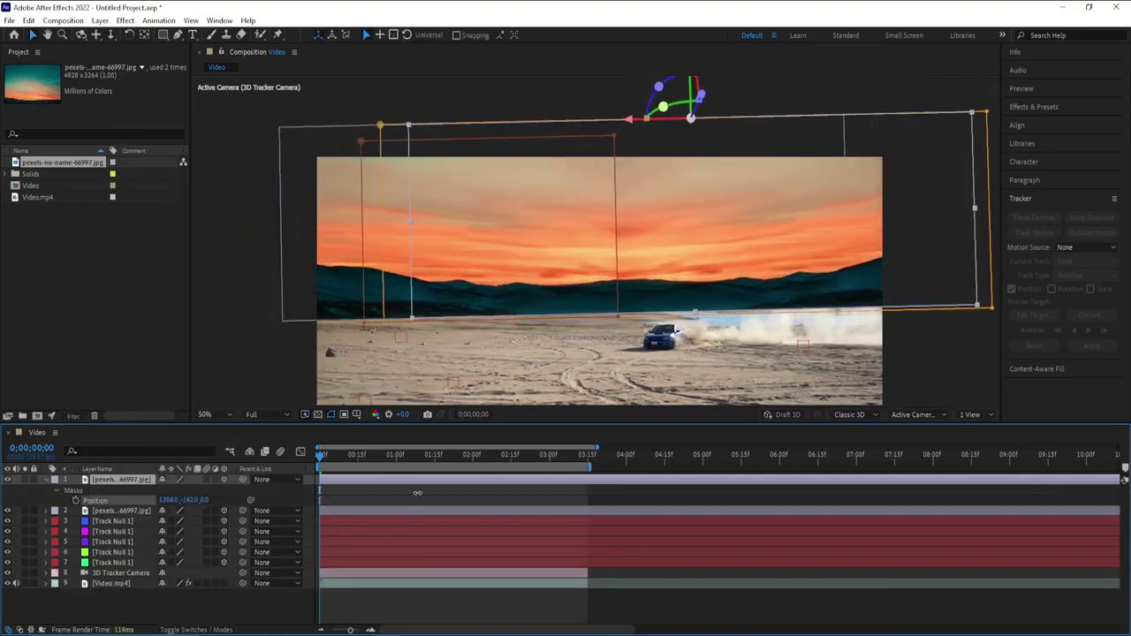
{"action": "left_click", "coordinate": [397, 372]}
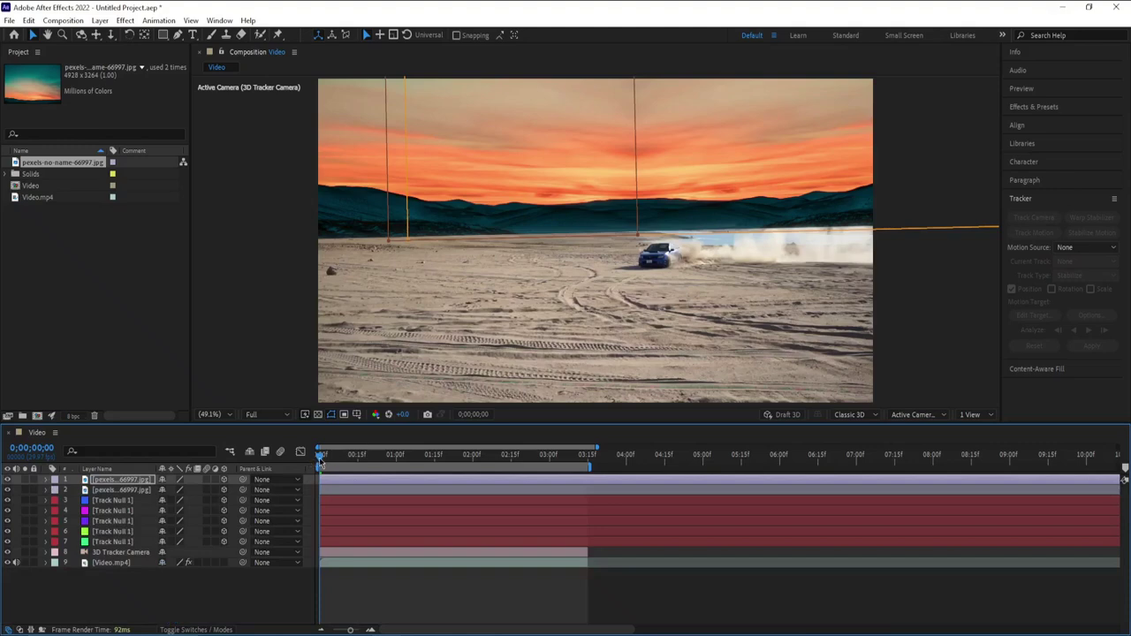
{"action": "left_click", "coordinate": [223, 381]}
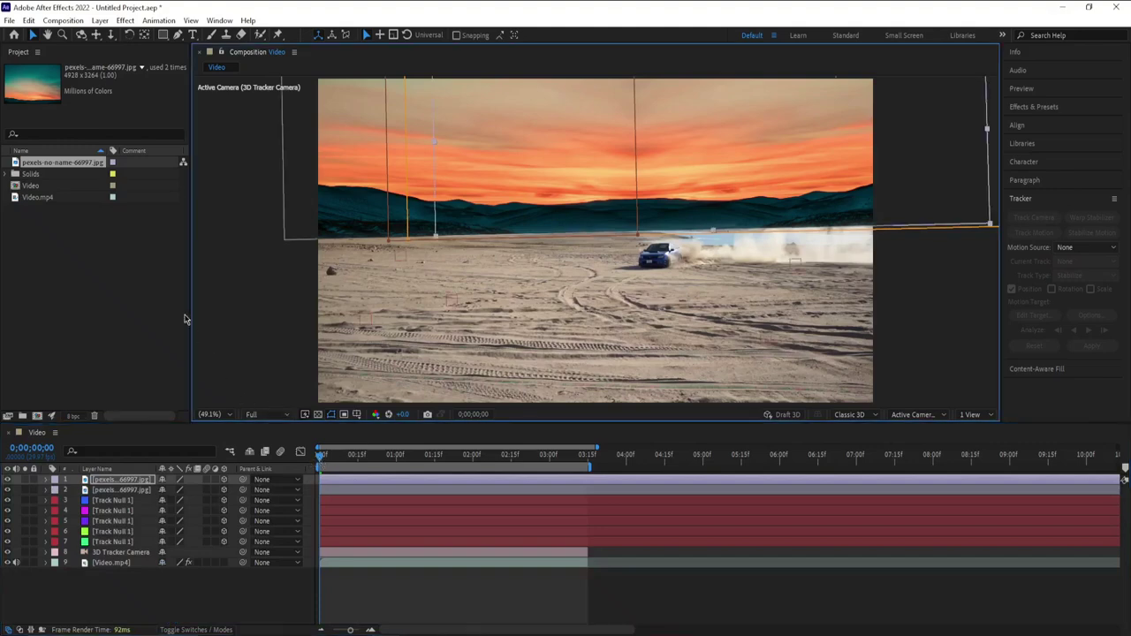
Step: Create a new composition-size solid named "element" above the other layers
{"action": "left_click", "coordinate": [177, 598]}
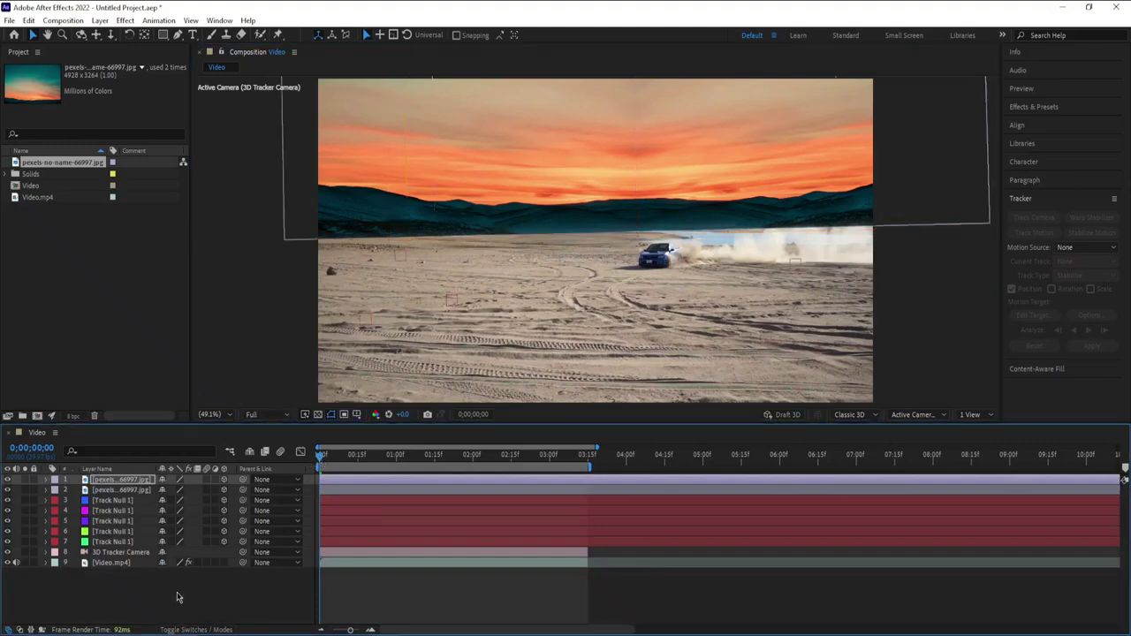
{"action": "right_click", "coordinate": [148, 601]}
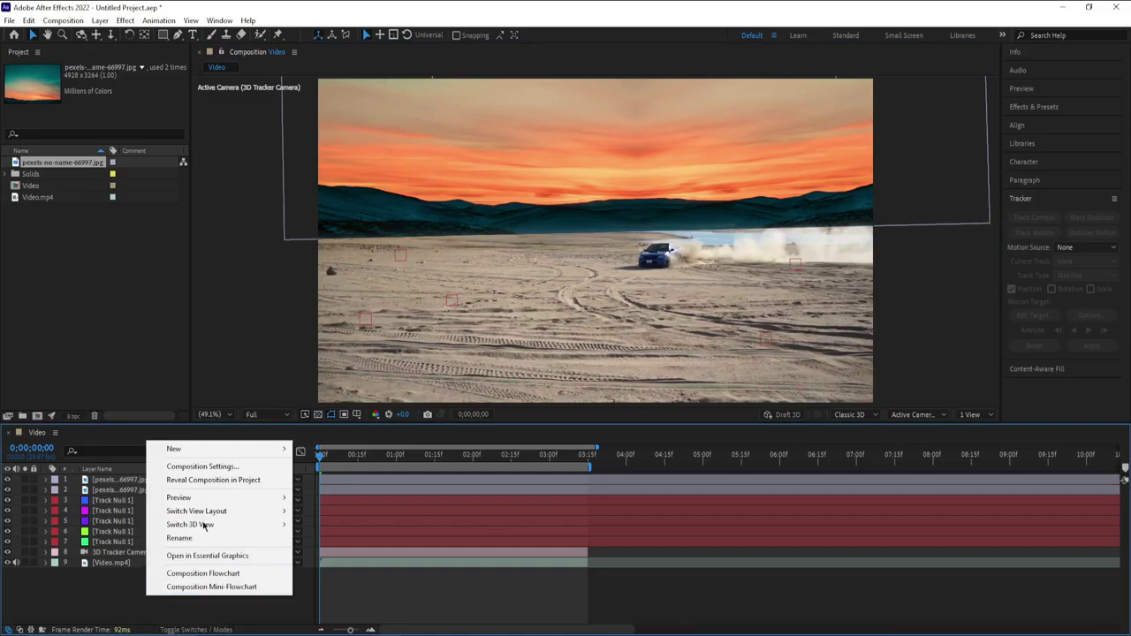
{"action": "mouse_move", "coordinate": [230, 452]}
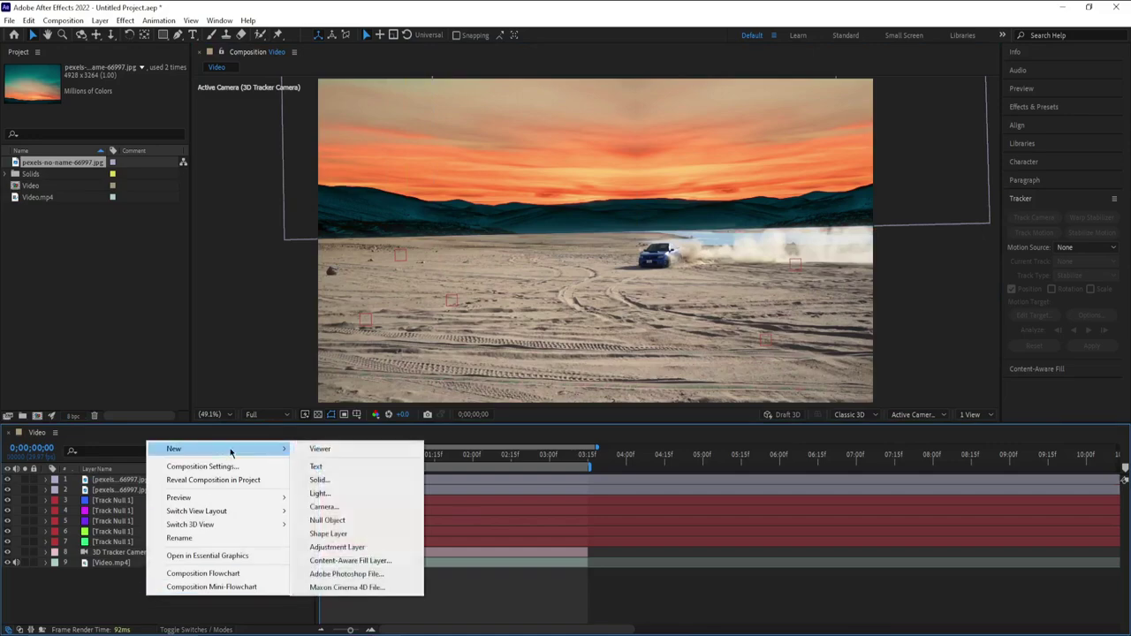
{"action": "left_click", "coordinate": [333, 483]}
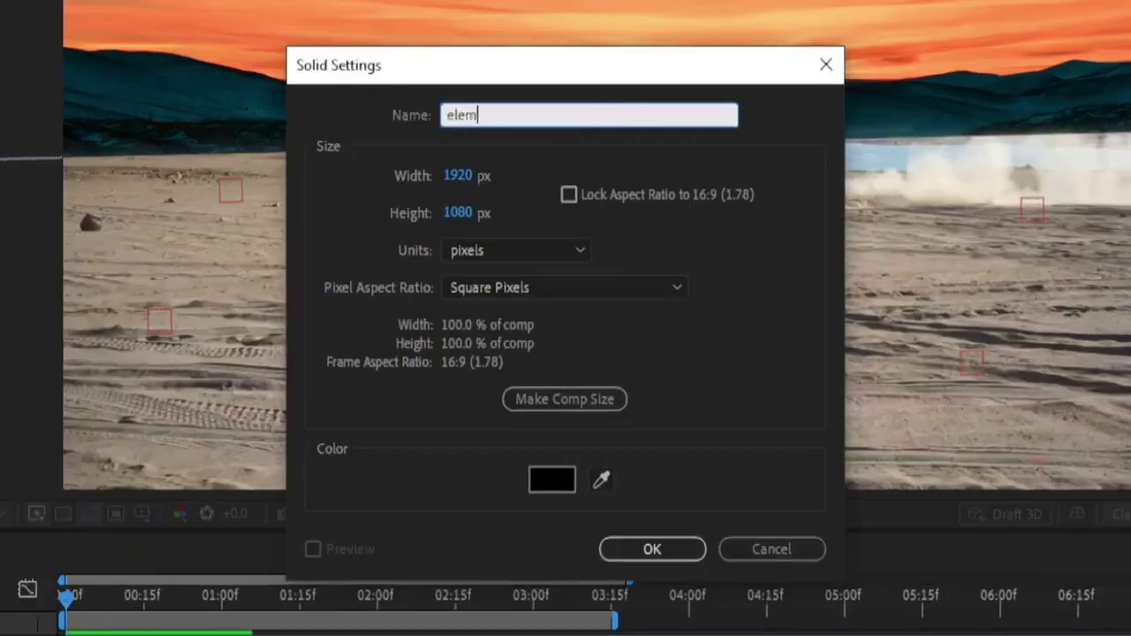
{"action": "left_click", "coordinate": [658, 552]}
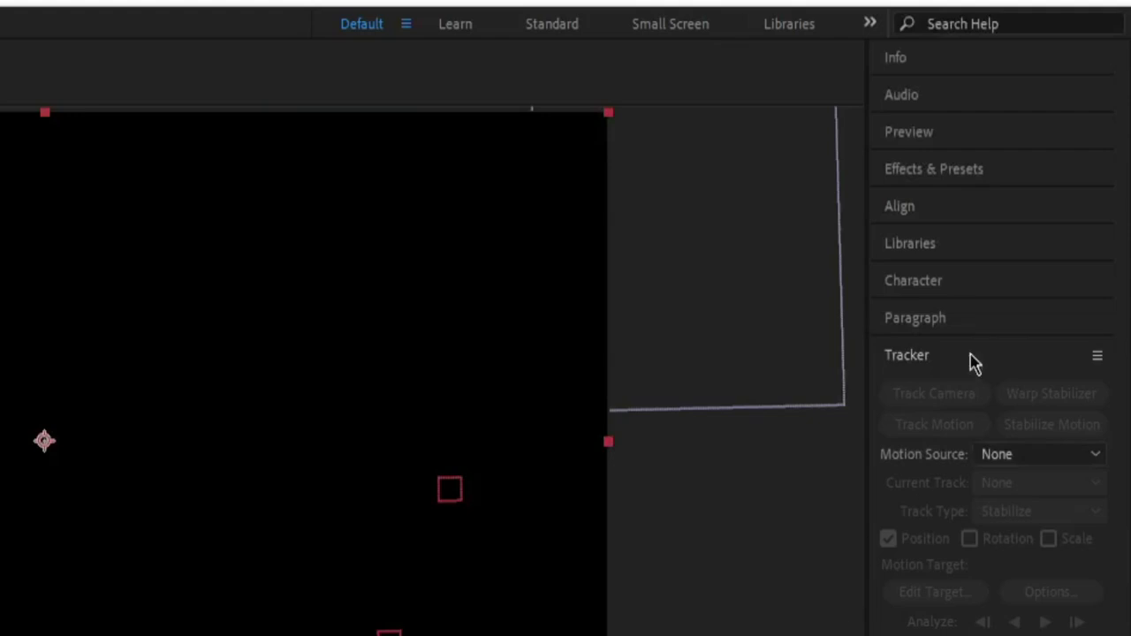
Step: Find the Video Copilot Element effect with the search "ele" and apply it to the element solid
{"action": "left_click", "coordinate": [928, 169]}
{"action": "type", "text": "ele"}
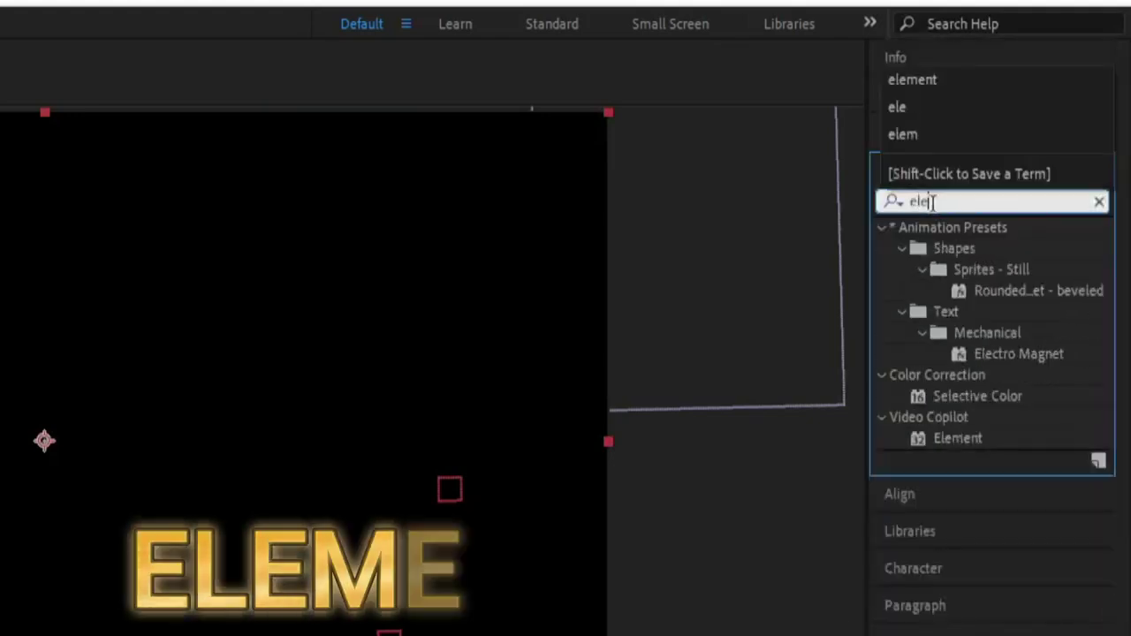
{"action": "left_click_drag", "start_coordinate": [958, 438], "coordinate": [104, 471]}
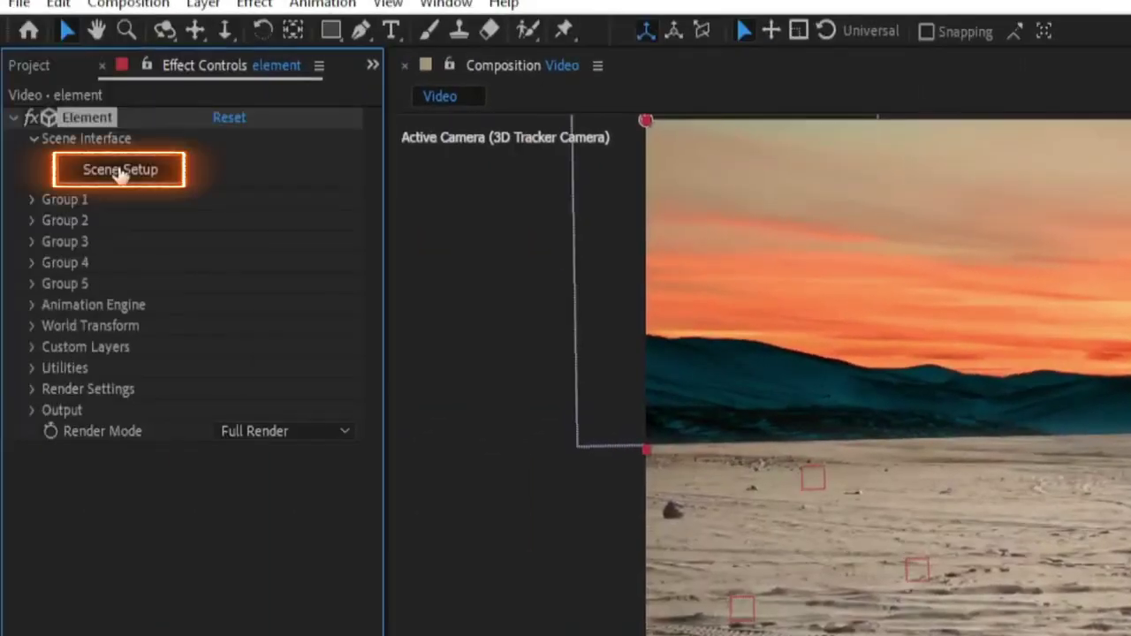
Step: Open Element's scene setup and import the bonus_house_2 3D object with the default import preferences
{"action": "left_click", "coordinate": [121, 171]}
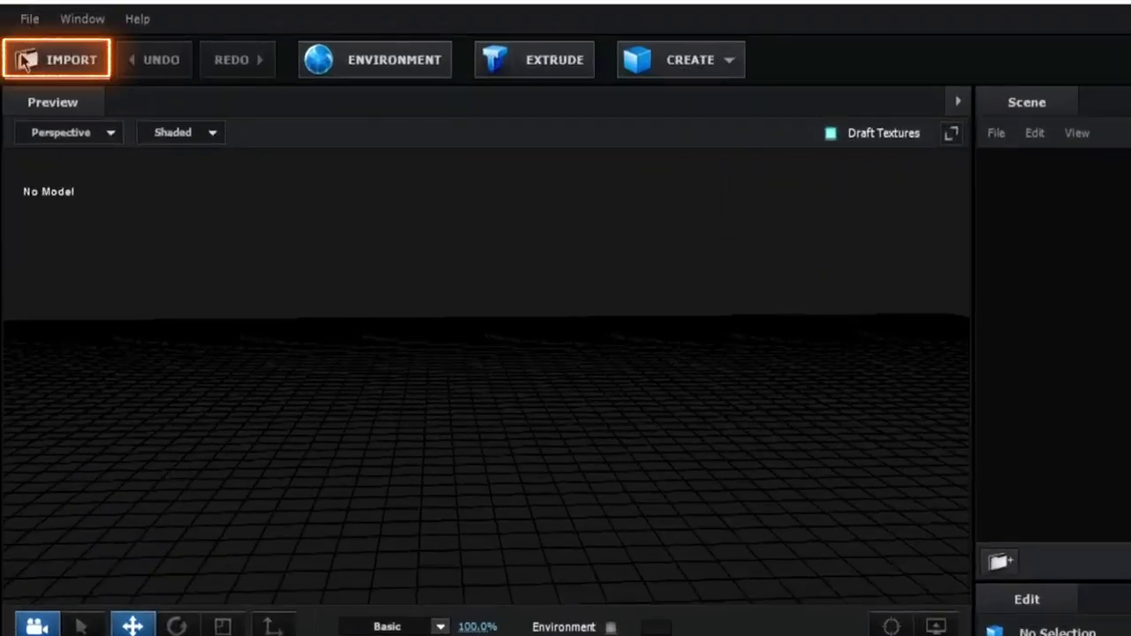
{"action": "left_click", "coordinate": [25, 60]}
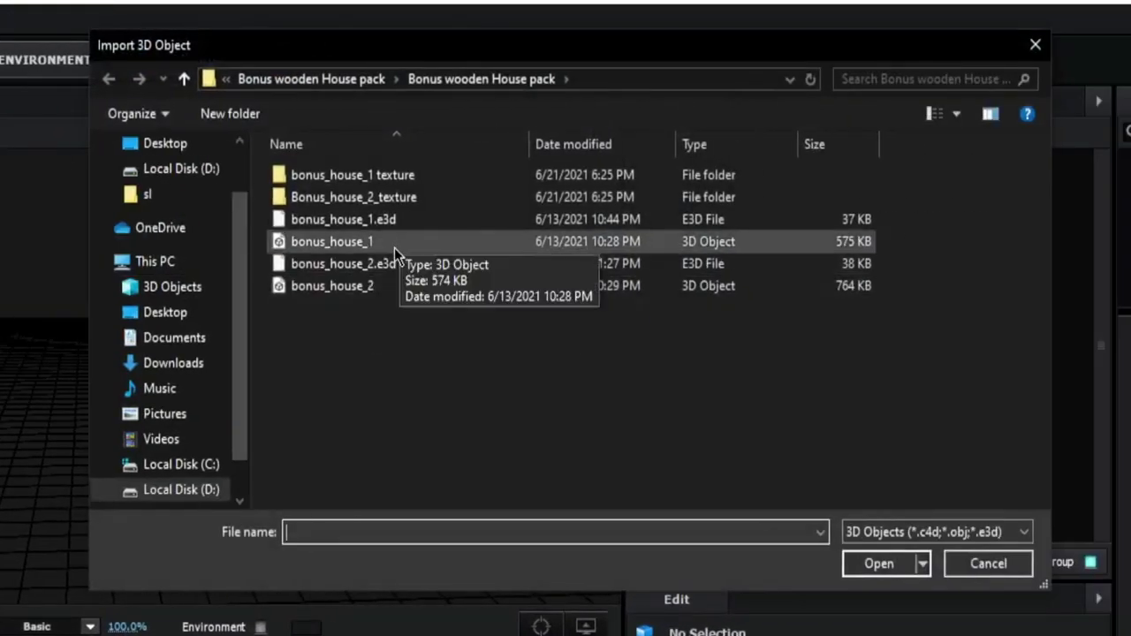
{"action": "double_click", "coordinate": [386, 280]}
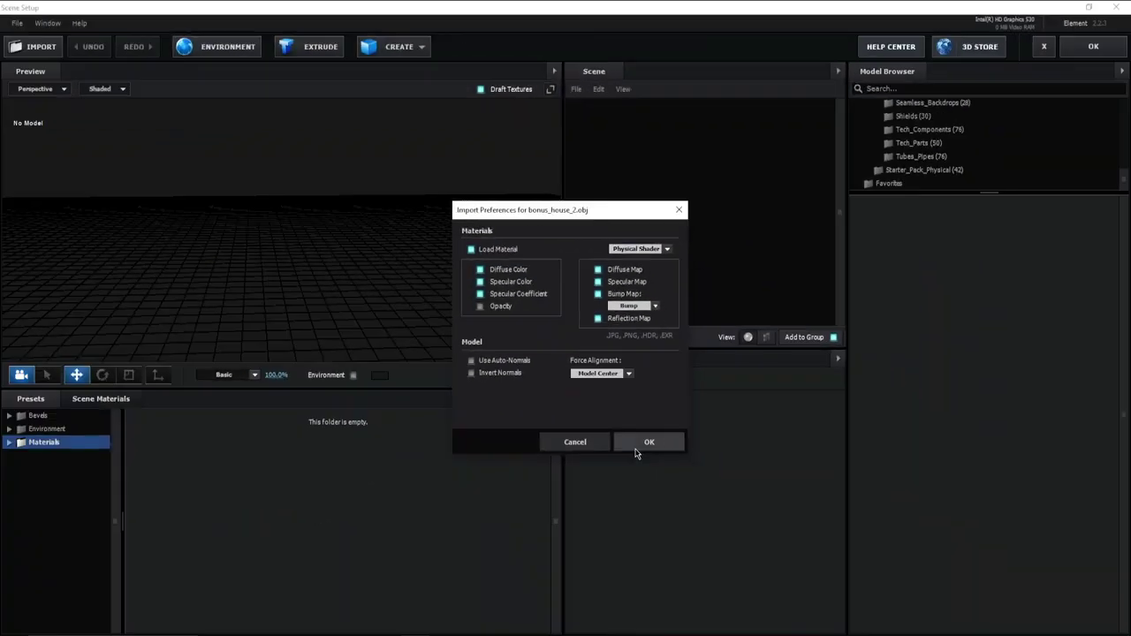
{"action": "left_click", "coordinate": [636, 450]}
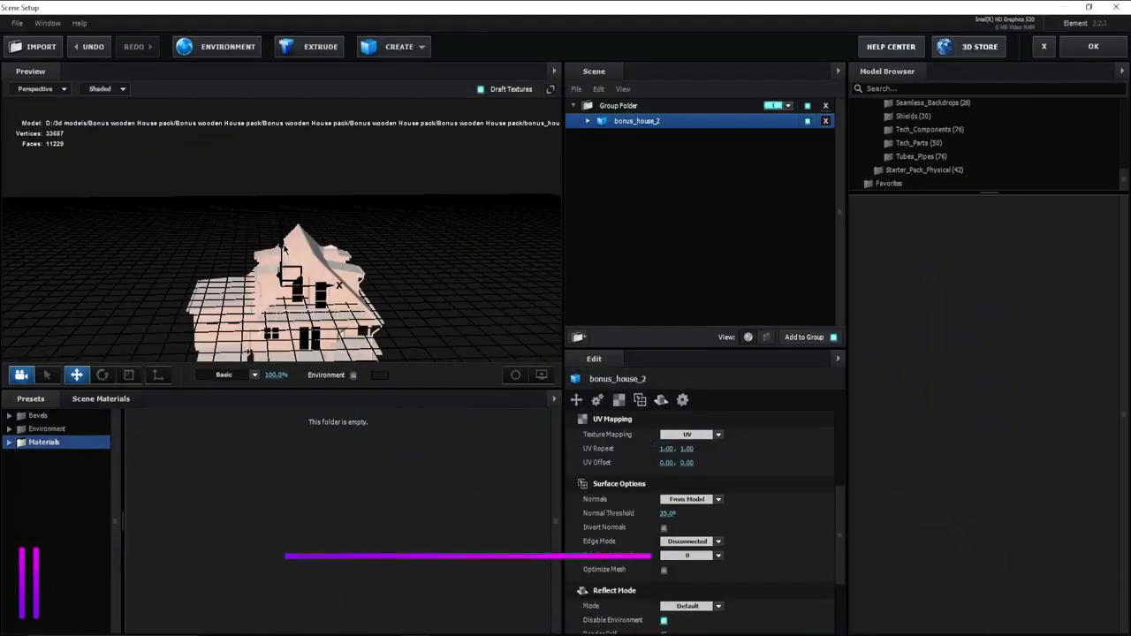
Step: Try the Physical preset Gold on the material slot above door_glass in bonus_house_2, and replace it with Black_Gloss
{"action": "left_click_drag", "start_coordinate": [283, 251], "coordinate": [248, 216]}
{"action": "left_click", "coordinate": [10, 416]}
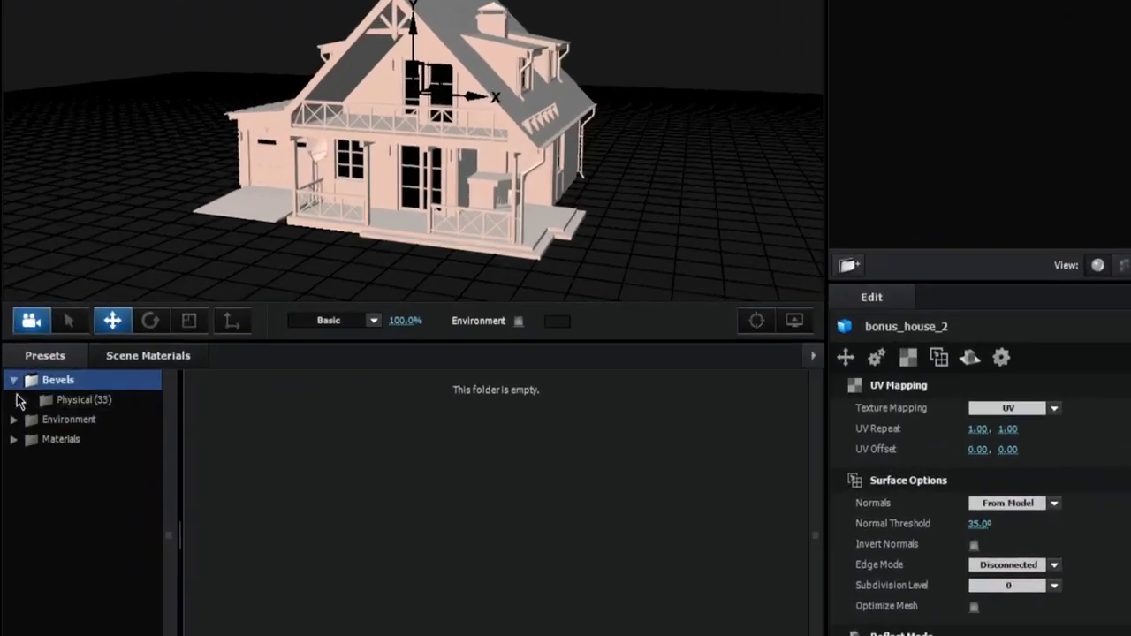
{"action": "left_click", "coordinate": [9, 416]}
{"action": "left_click", "coordinate": [10, 428]}
{"action": "left_click", "coordinate": [35, 455]}
{"action": "left_click", "coordinate": [9, 429]}
{"action": "left_click", "coordinate": [10, 442]}
{"action": "left_click", "coordinate": [19, 455]}
{"action": "left_click", "coordinate": [62, 602]}
{"action": "left_click_drag", "start_coordinate": [225, 605], "coordinate": [503, 128]}
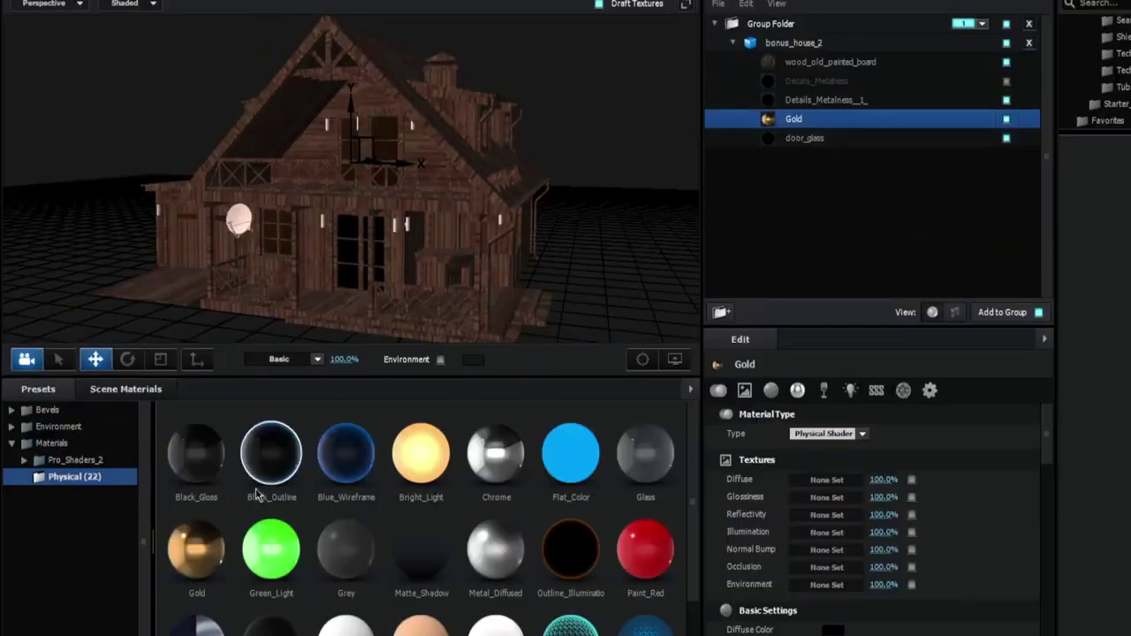
{"action": "left_click_drag", "start_coordinate": [225, 485], "coordinate": [801, 127]}
Step: Add the rock_03 model from Starter_Pack_Physical and move it beside the house to X position 1.14
{"action": "scroll", "coordinate": [583, 252], "scroll_direction": "down", "scroll_amount": 3}
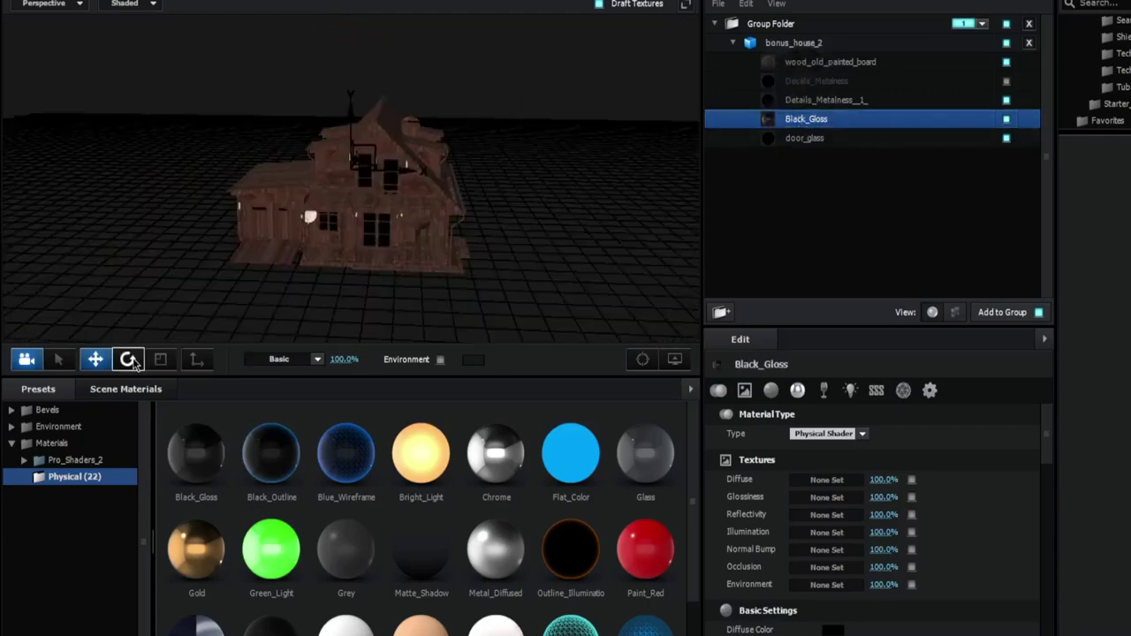
{"action": "left_click", "coordinate": [129, 360]}
{"action": "left_click_drag", "start_coordinate": [309, 214], "coordinate": [309, 265]}
{"action": "left_click", "coordinate": [94, 359]}
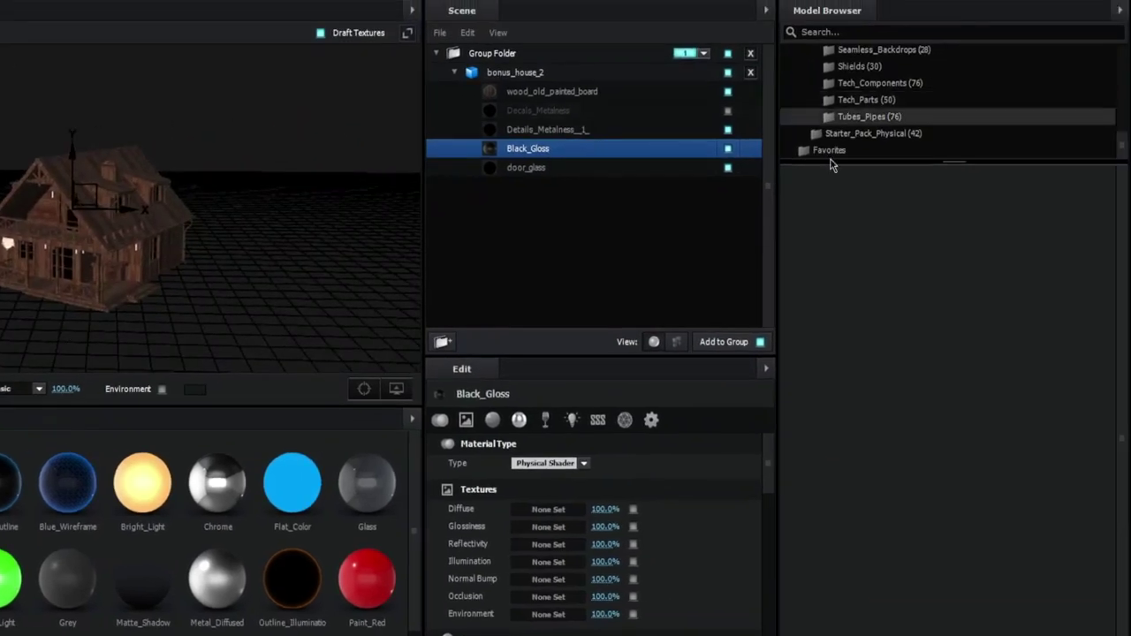
{"action": "left_click", "coordinate": [920, 129]}
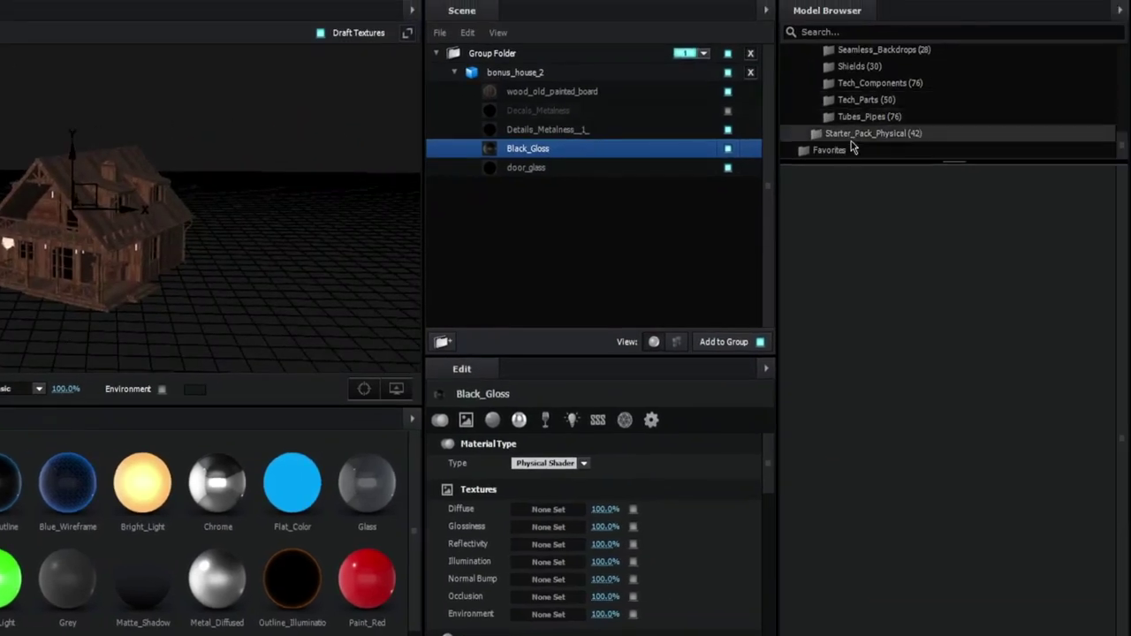
{"action": "left_click", "coordinate": [1050, 486]}
{"action": "left_click_drag", "start_coordinate": [95, 254], "coordinate": [350, 254]}
{"action": "left_click_drag", "start_coordinate": [629, 253], "coordinate": [642, 247]}
Step: Scale rock_03 uniformly to 8.5% and move it to position X 1.20, Y 0.37, Z -0.66
{"action": "left_click", "coordinate": [718, 422]}
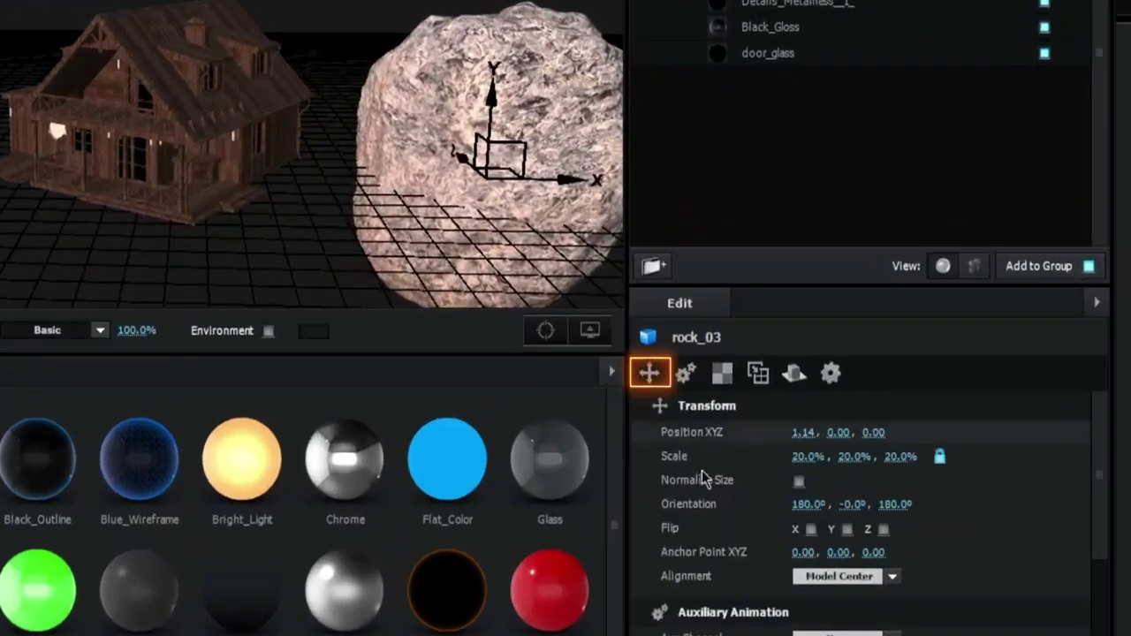
{"action": "left_click_drag", "start_coordinate": [833, 482], "coordinate": [800, 457]}
{"action": "left_click_drag", "start_coordinate": [492, 96], "coordinate": [499, 2]}
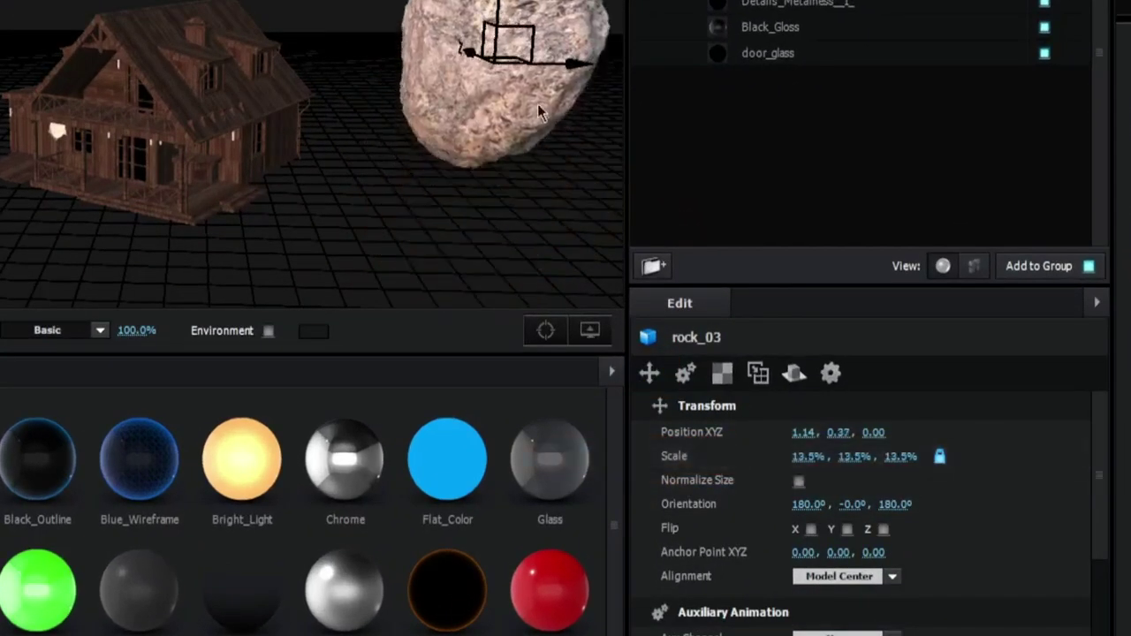
{"action": "left_click_drag", "start_coordinate": [537, 110], "coordinate": [601, 115]}
{"action": "left_click_drag", "start_coordinate": [323, 50], "coordinate": [477, 51]}
{"action": "left_click_drag", "start_coordinate": [591, 53], "coordinate": [605, 54]}
{"action": "left_click_drag", "start_coordinate": [814, 460], "coordinate": [804, 462]}
Step: Lower rock_03 in small moves to Y position 0.25, checking its height against the house
{"action": "left_click_drag", "start_coordinate": [424, 176], "coordinate": [394, 152]}
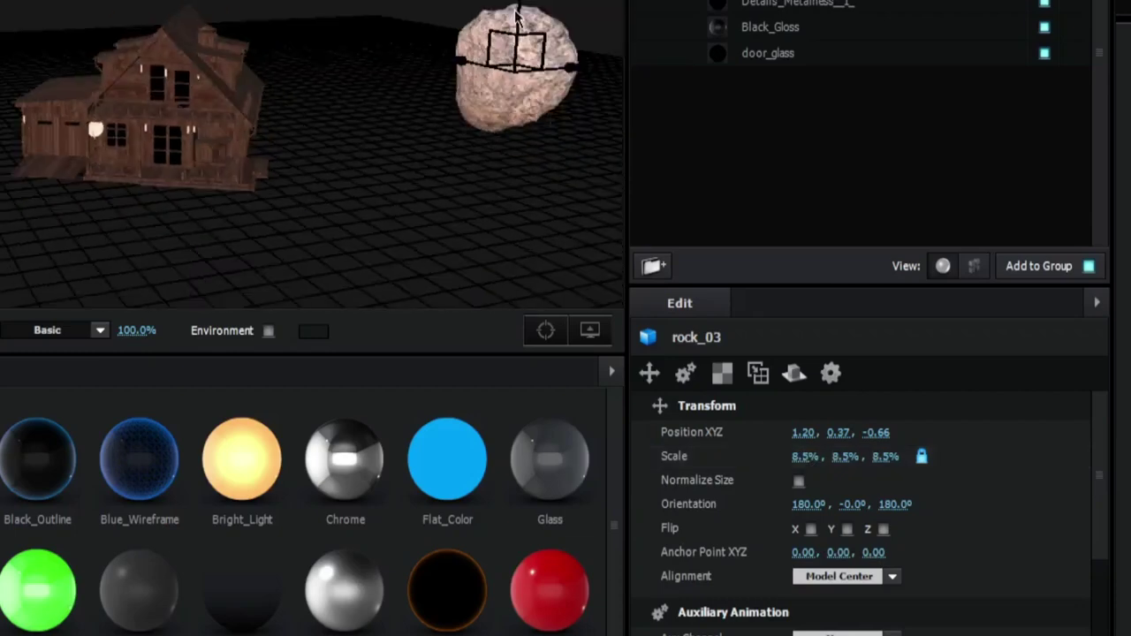
{"action": "left_click_drag", "start_coordinate": [516, 9], "coordinate": [516, 15]}
{"action": "left_click_drag", "start_coordinate": [451, 199], "coordinate": [433, 177]}
{"action": "left_click_drag", "start_coordinate": [516, 10], "coordinate": [517, 22]}
{"action": "left_click_drag", "start_coordinate": [459, 203], "coordinate": [444, 182]}
{"action": "left_click_drag", "start_coordinate": [529, 9], "coordinate": [530, 26]}
{"action": "left_click_drag", "start_coordinate": [483, 209], "coordinate": [507, 227]}
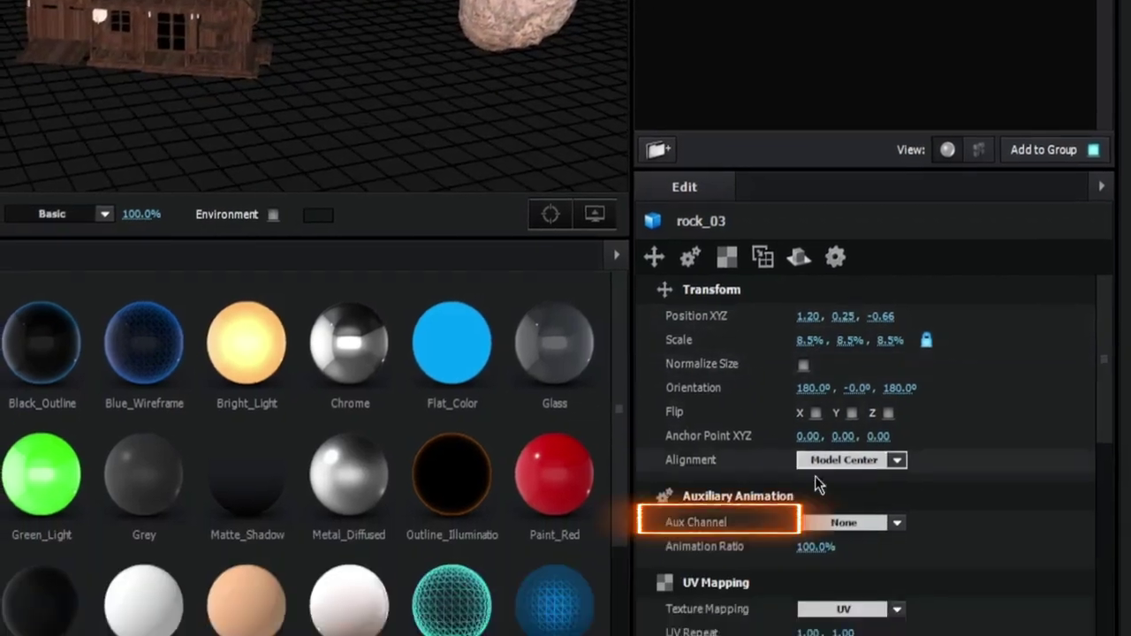
Step: Assign rock_03 to auxiliary Channel 1 and accept the scene setup
{"action": "left_click", "coordinate": [840, 635]}
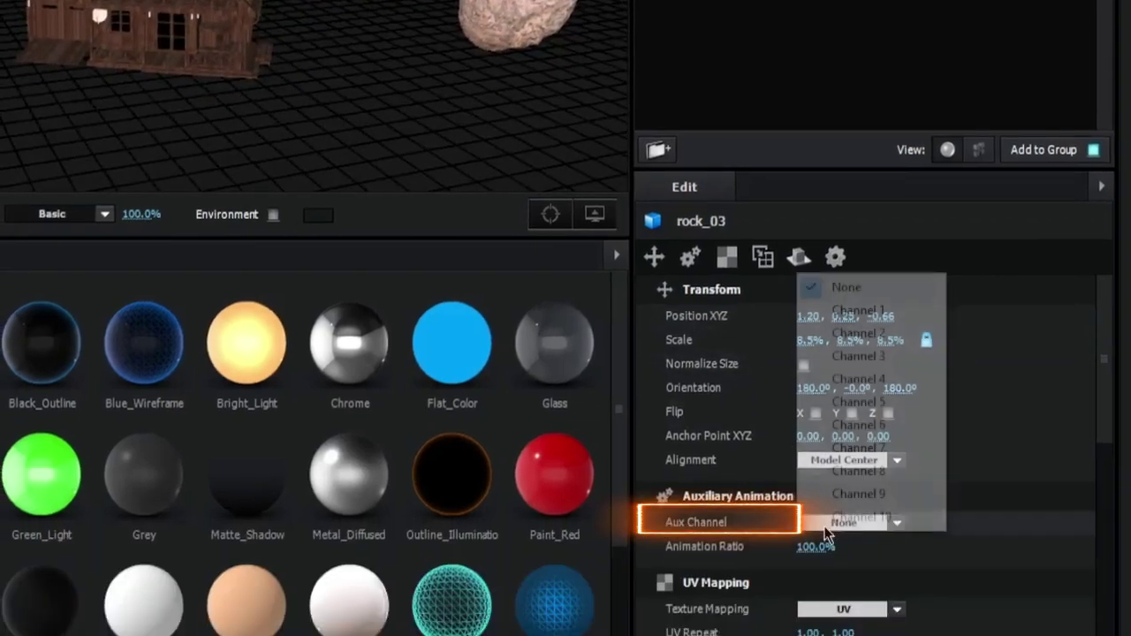
{"action": "left_click", "coordinate": [890, 305]}
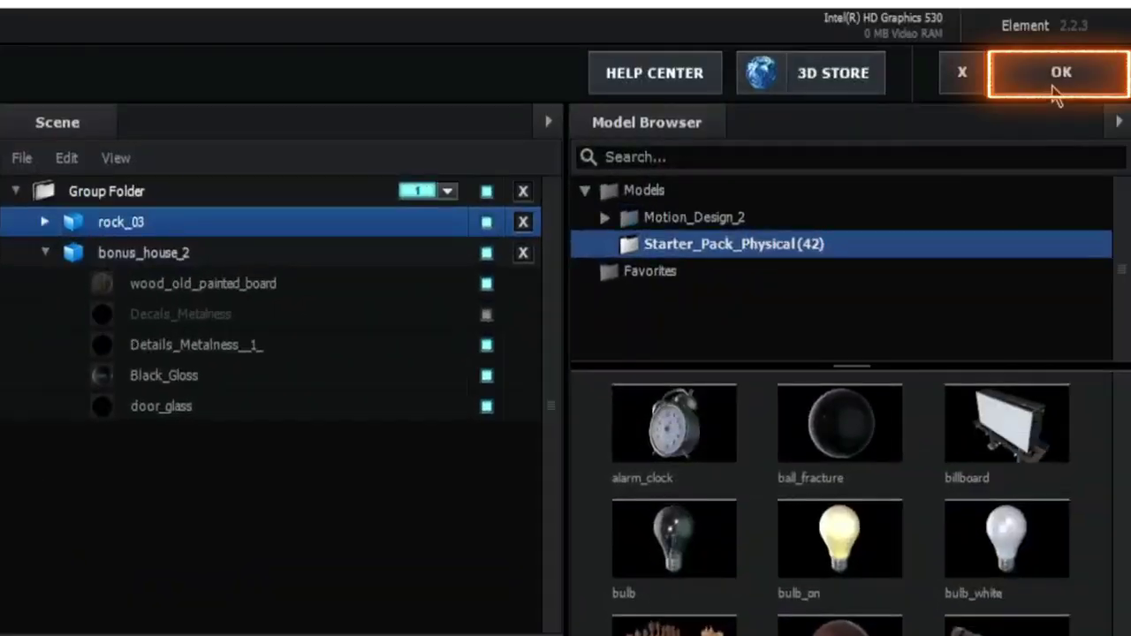
{"action": "left_click", "coordinate": [1056, 92]}
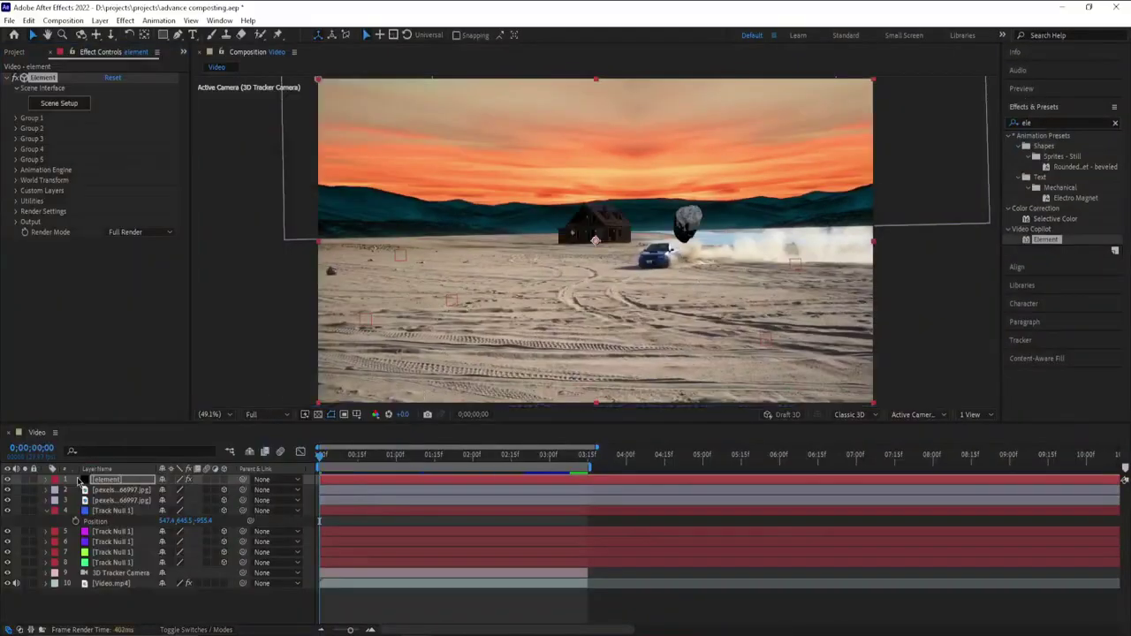
Step: Collapse the first track null's properties and create a group null for Element's Group 1
{"action": "left_click", "coordinate": [48, 511]}
{"action": "left_click", "coordinate": [95, 596]}
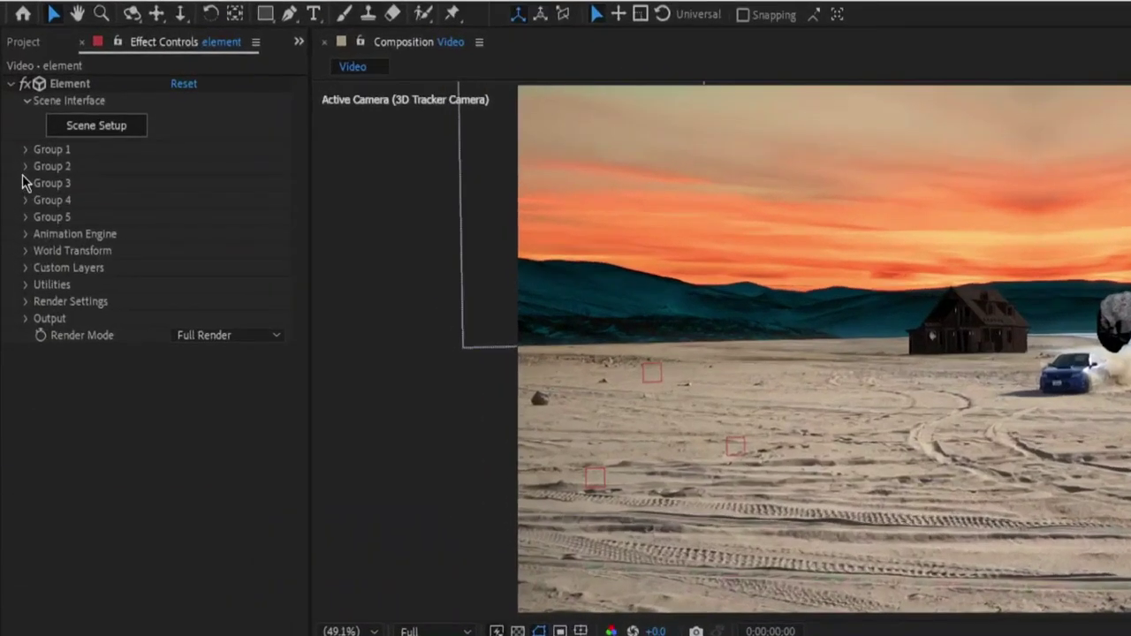
{"action": "left_click", "coordinate": [16, 118]}
{"action": "left_click", "coordinate": [27, 168]}
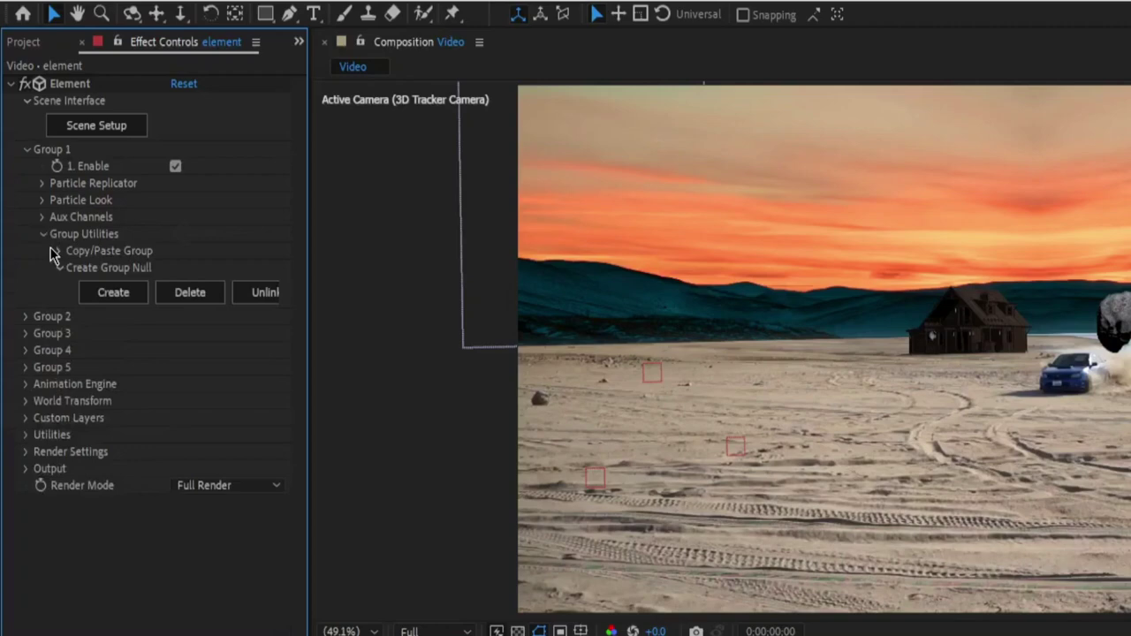
{"action": "left_click", "coordinate": [106, 292]}
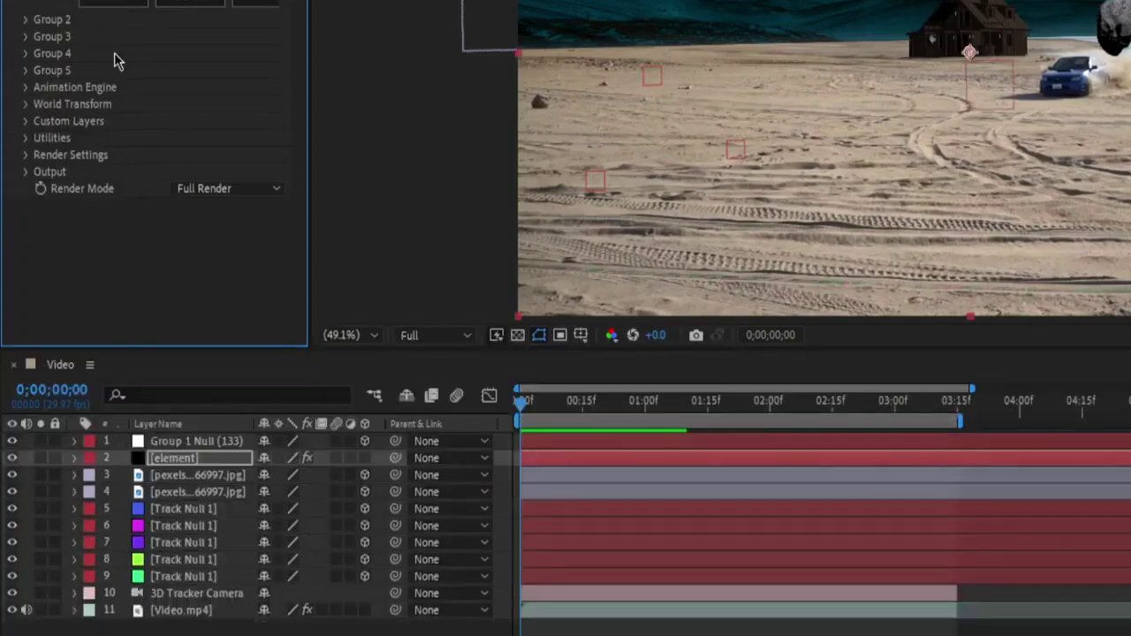
Step: Copy the blue Track Null 1's position to the Group 1 Null so the models sit at 547.4, 645.5, -955.4
{"action": "left_click", "coordinate": [152, 442]}
{"action": "key", "text": "p"}
{"action": "left_click", "coordinate": [179, 525]}
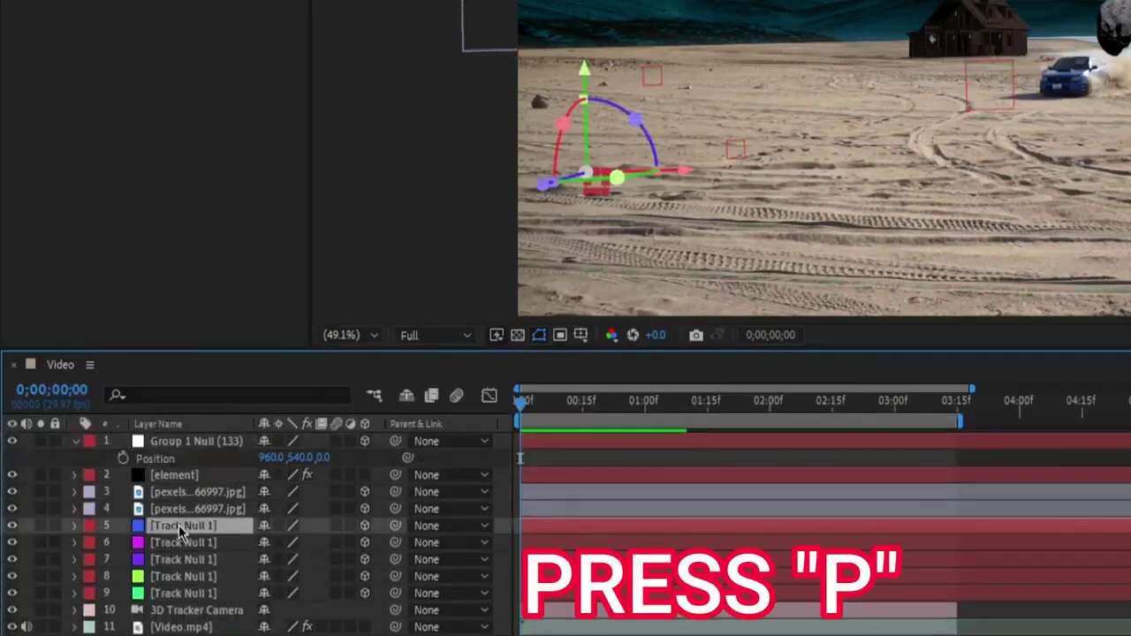
{"action": "key", "text": "p"}
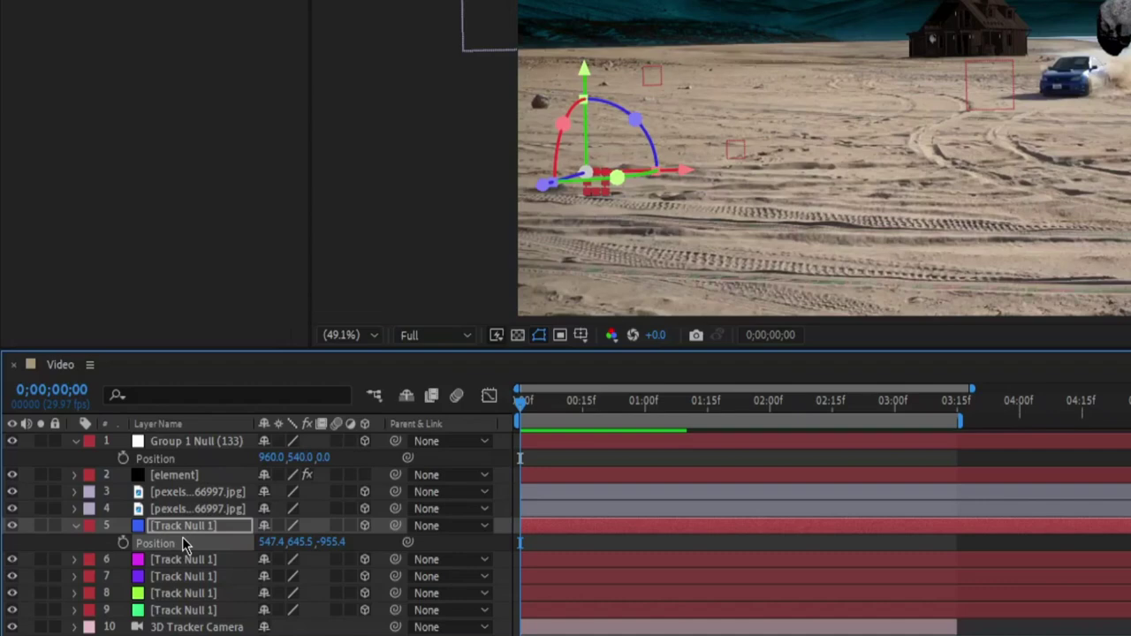
{"action": "key", "text": "ctrl+c"}
{"action": "left_click", "coordinate": [174, 459]}
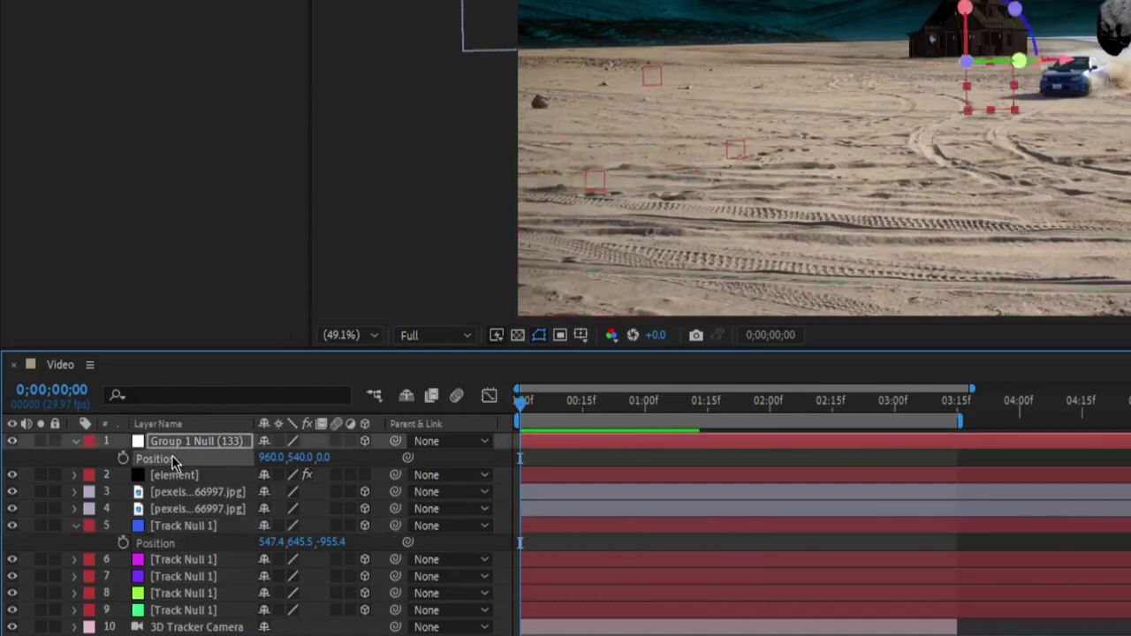
{"action": "key", "text": "ctrl+v"}
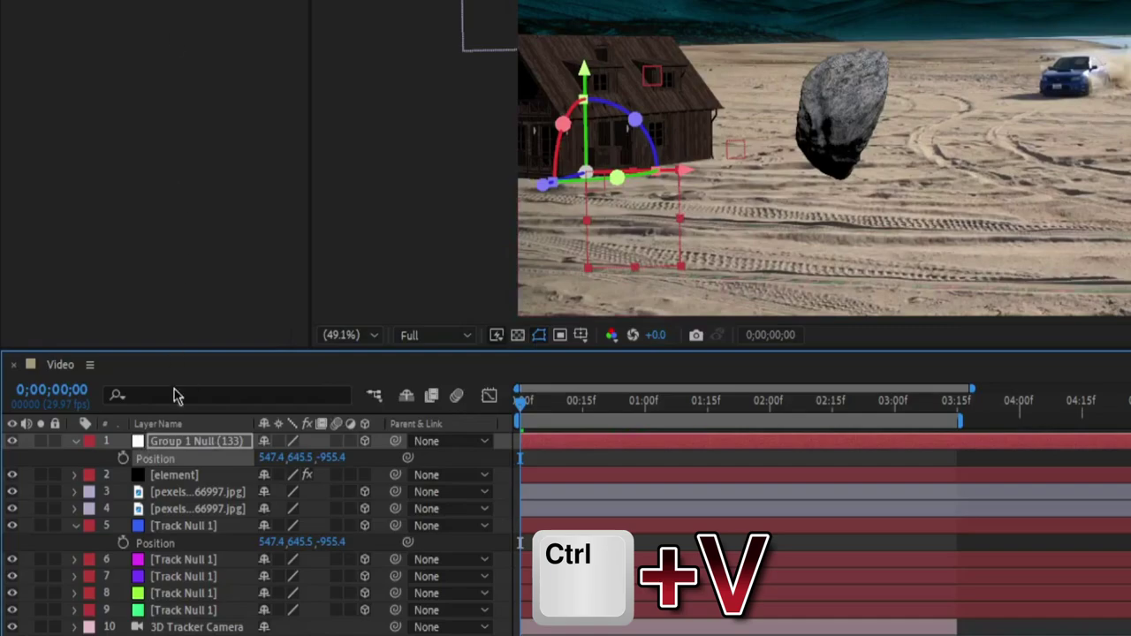
Step: Set the Particle Size of Group 1 in the Element effect to 18.10
{"action": "left_click", "coordinate": [177, 476]}
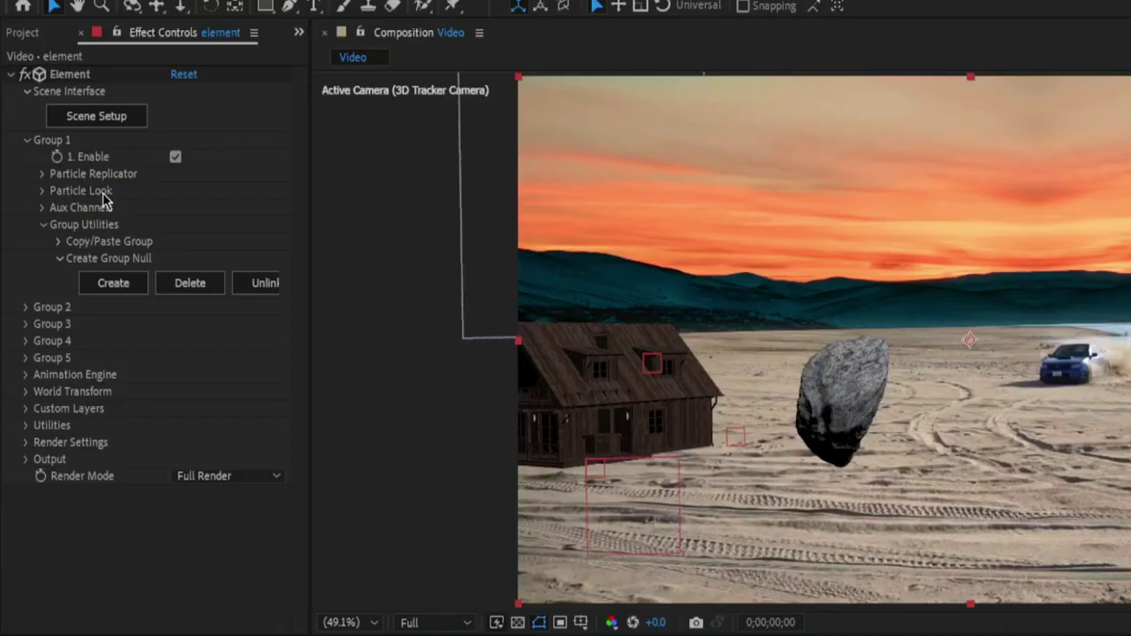
{"action": "left_click", "coordinate": [41, 194]}
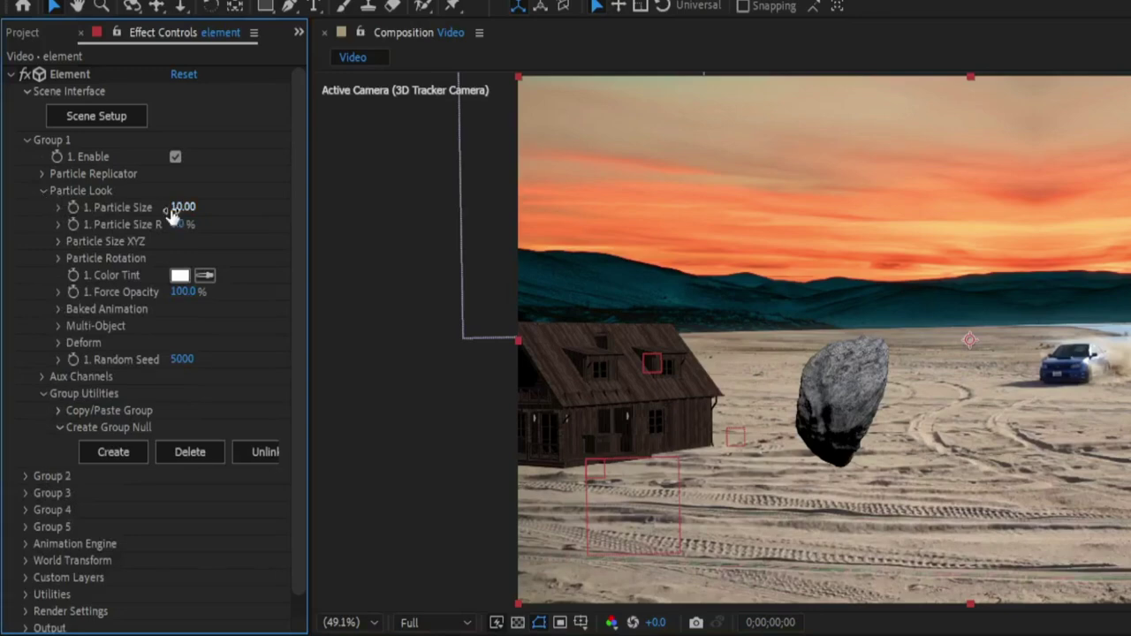
{"action": "left_click_drag", "start_coordinate": [172, 212], "coordinate": [225, 212]}
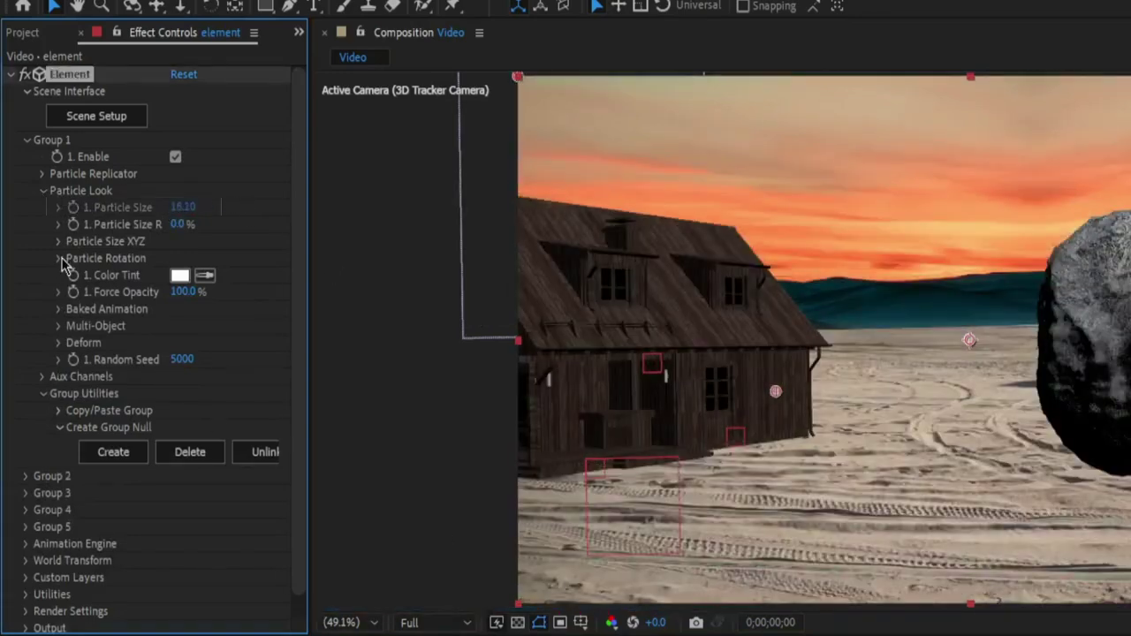
Step: Set the X position of Group 1's auxiliary Channel 1 to 0.14 to shift the rock sideways
{"action": "left_click", "coordinate": [41, 376]}
{"action": "scroll", "coordinate": [139, 387], "scroll_direction": "down", "scroll_amount": 3}
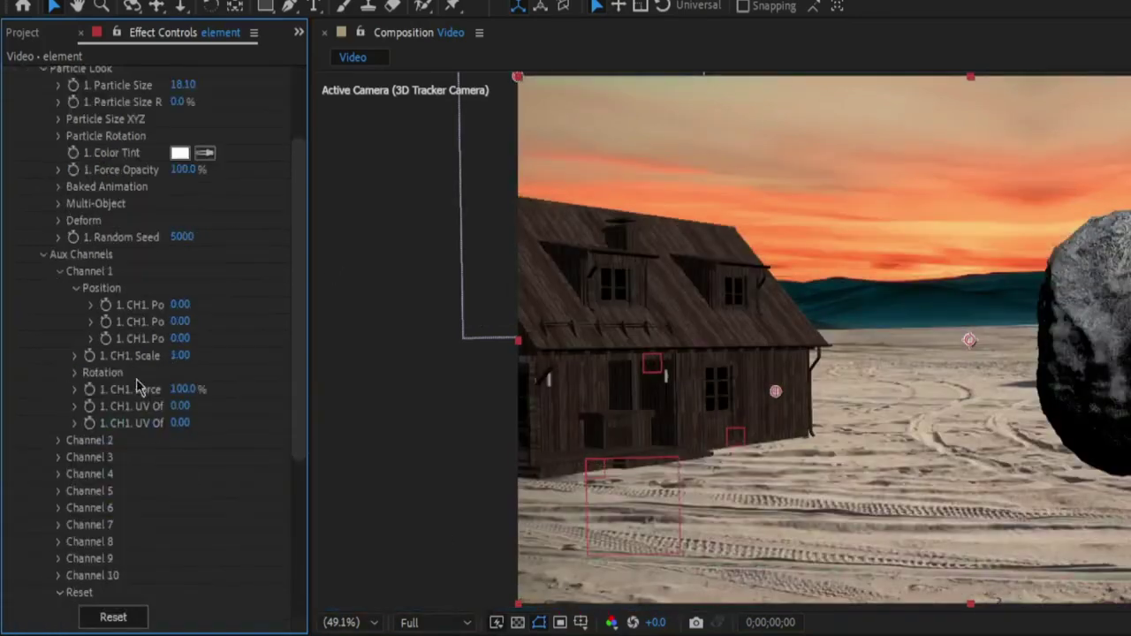
{"action": "left_click_drag", "start_coordinate": [204, 304], "coordinate": [195, 304]}
{"action": "scroll", "coordinate": [189, 296], "scroll_direction": "up", "scroll_amount": 2}
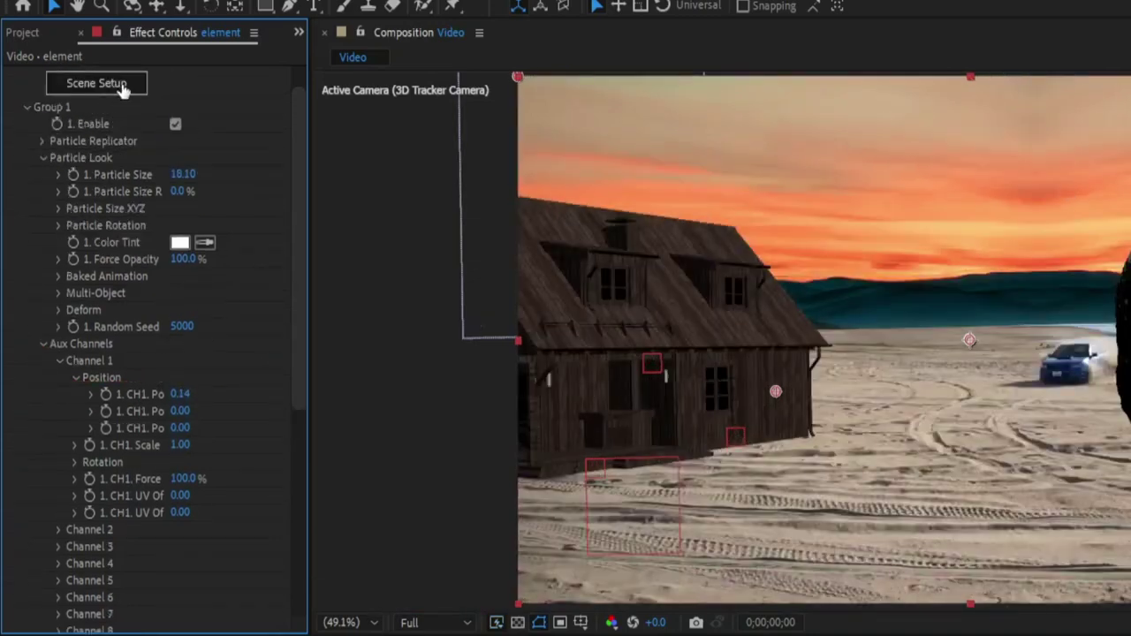
Step: Add a plane primitive to the Element scene beneath the house model
{"action": "left_click", "coordinate": [123, 83]}
{"action": "left_click", "coordinate": [393, 46]}
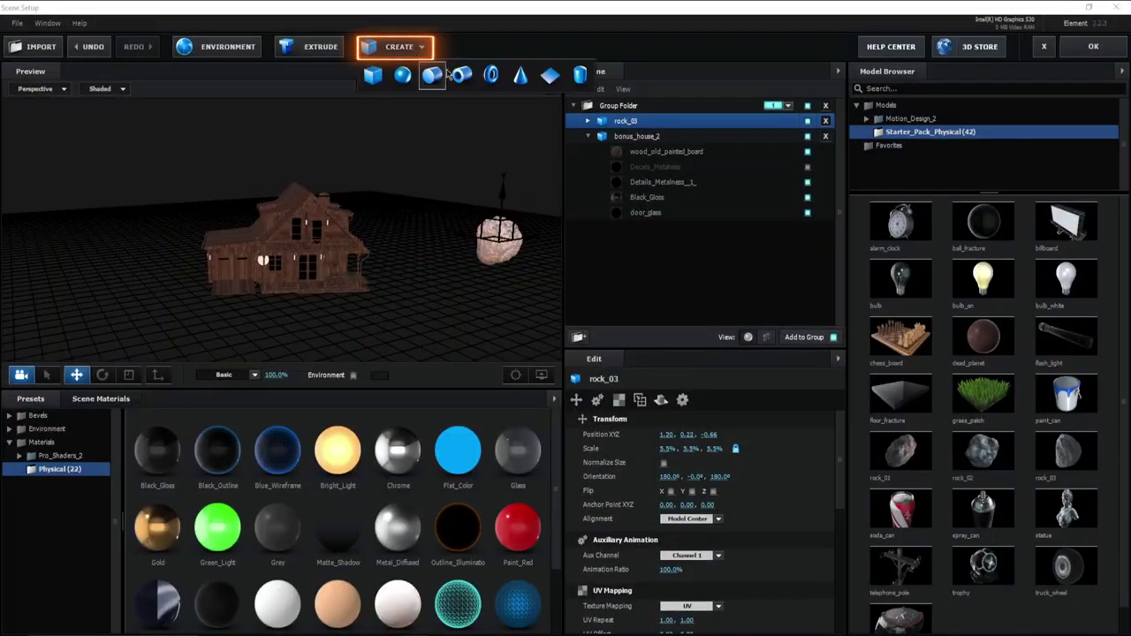
{"action": "left_click", "coordinate": [550, 75]}
{"action": "left_click", "coordinate": [605, 406]}
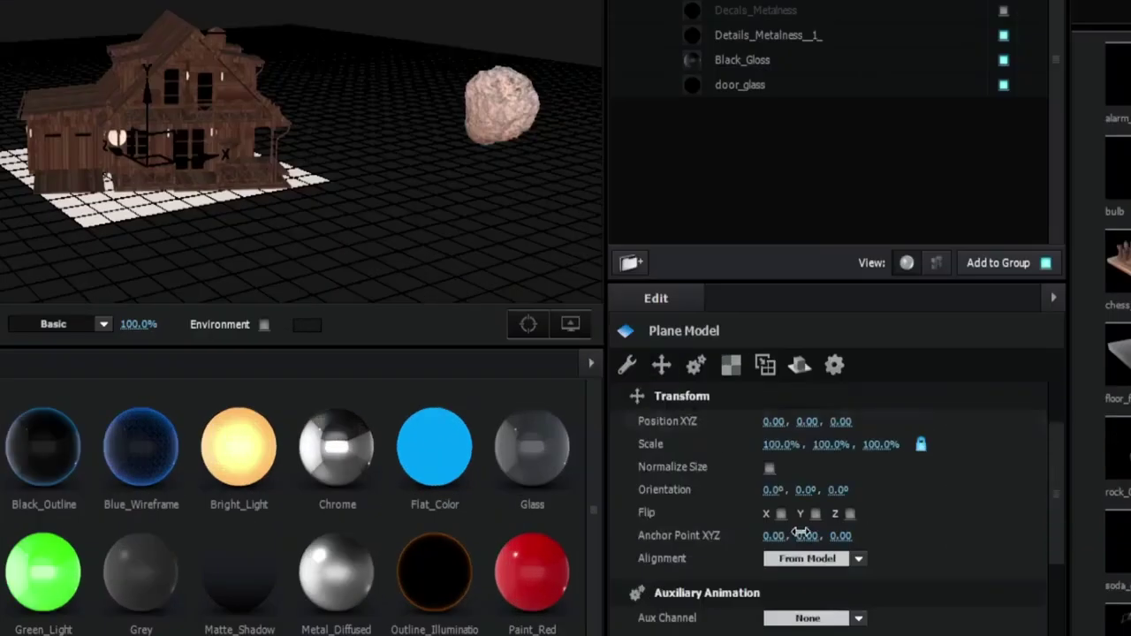
Step: Scale the plane model uniformly to about 835.5%, apply the Matte_Shadow material to it and accept the scene
{"action": "left_click_drag", "start_coordinate": [672, 450], "coordinate": [1016, 449]}
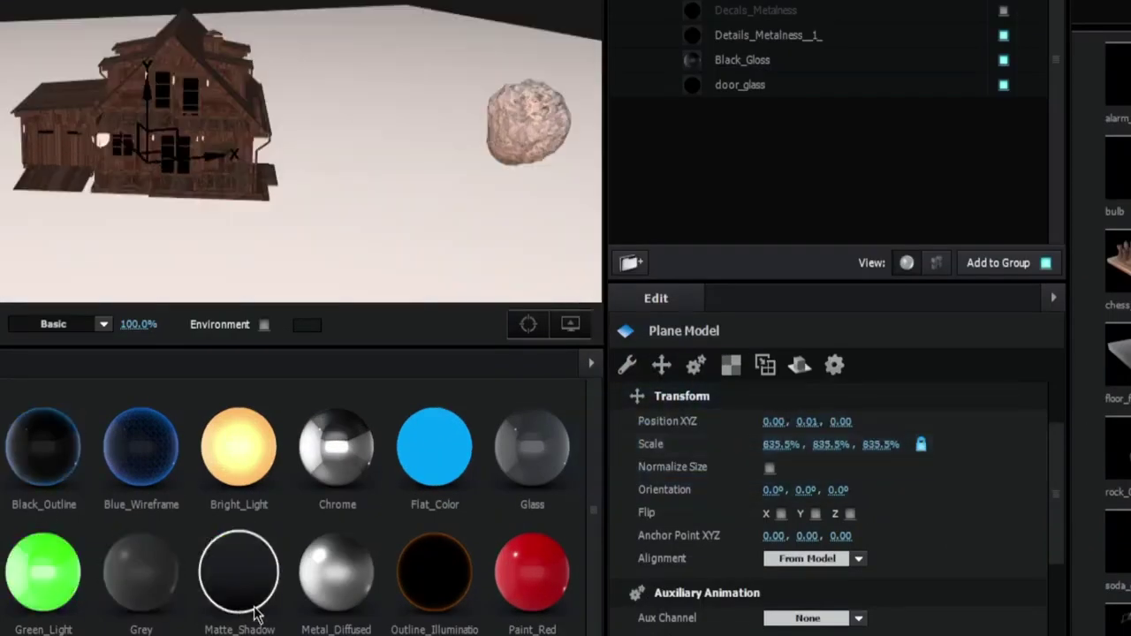
{"action": "left_click_drag", "start_coordinate": [254, 612], "coordinate": [632, 1]}
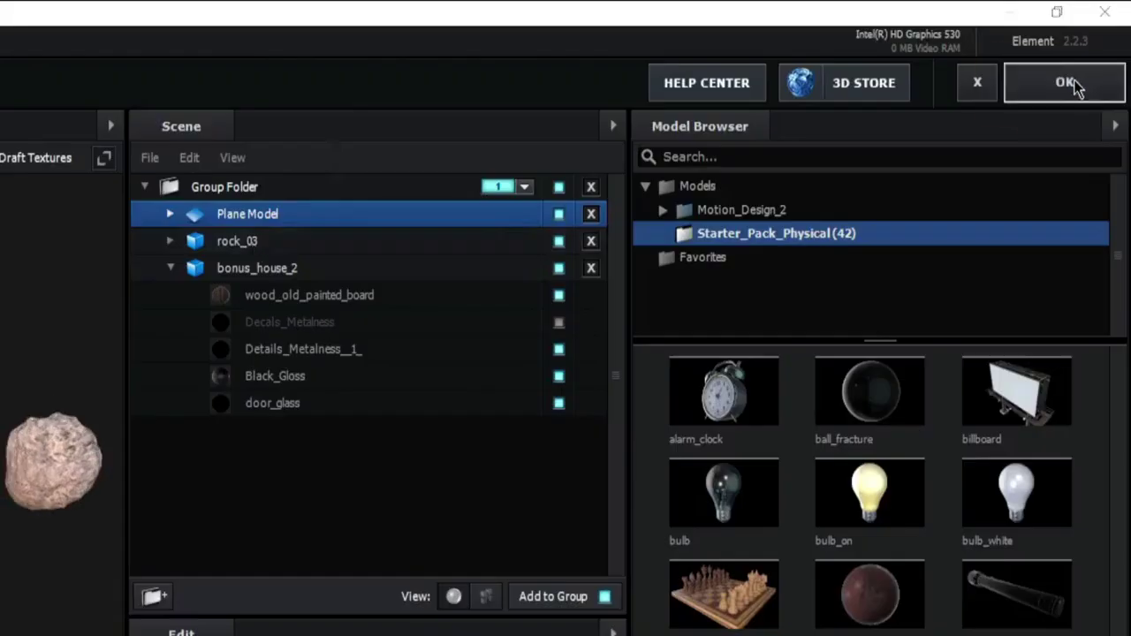
{"action": "left_click", "coordinate": [1081, 80]}
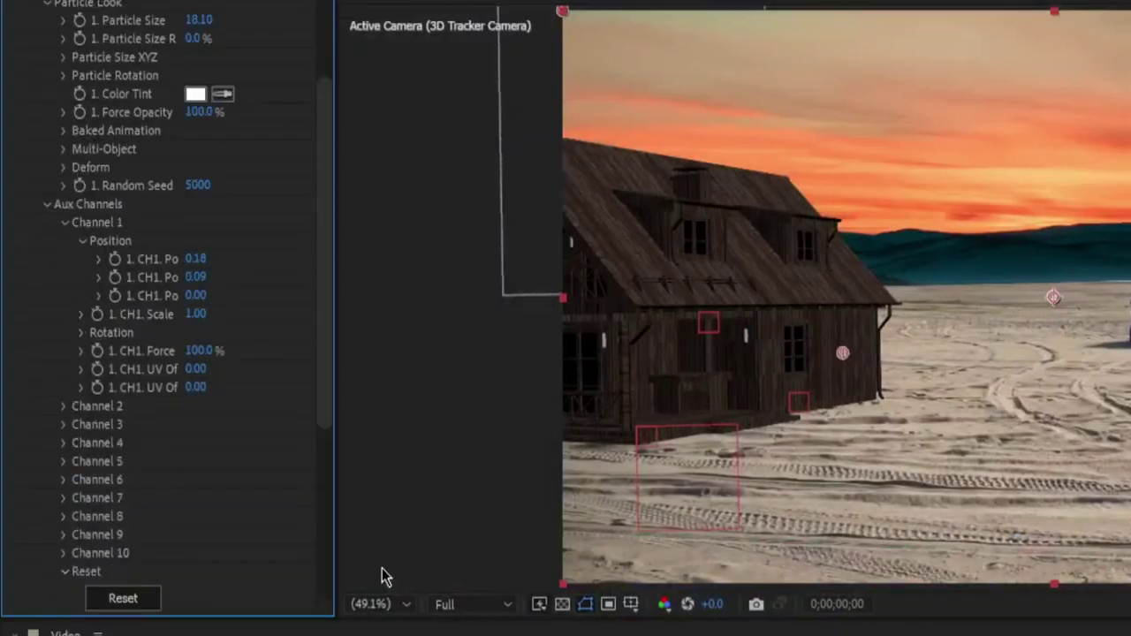
Step: Expand the Render Settings of the Element effect and open its Ambient Occlusion options
{"action": "scroll", "coordinate": [129, 567], "scroll_direction": "down", "scroll_amount": 3}
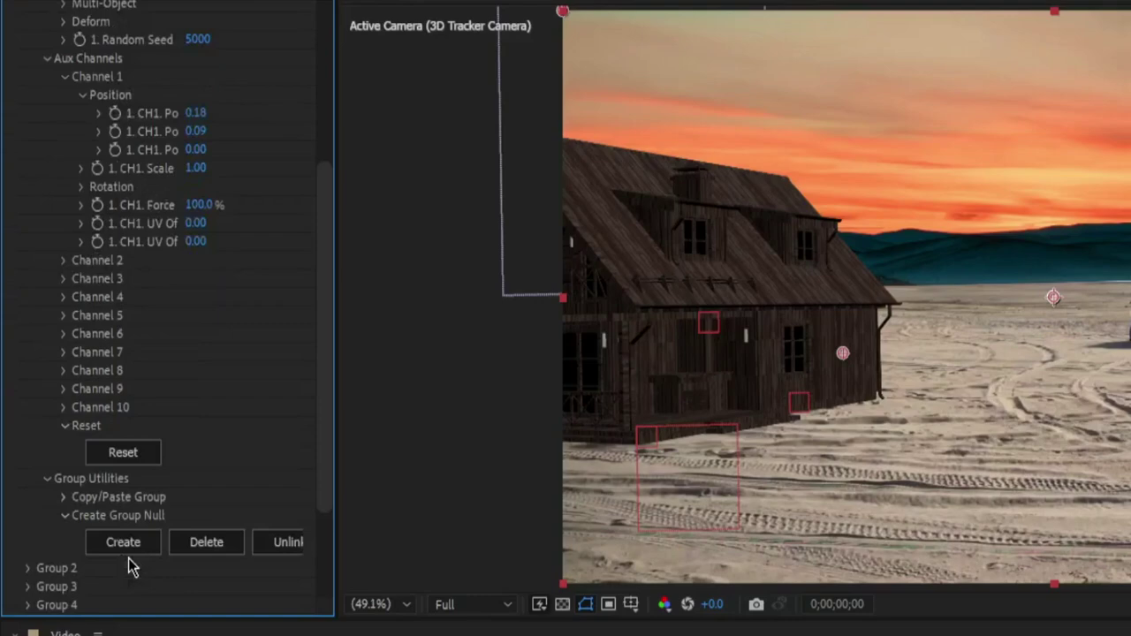
{"action": "scroll", "coordinate": [41, 590], "scroll_direction": "down", "scroll_amount": 3}
{"action": "left_click", "coordinate": [30, 570]}
{"action": "scroll", "coordinate": [50, 566], "scroll_direction": "down", "scroll_amount": 5}
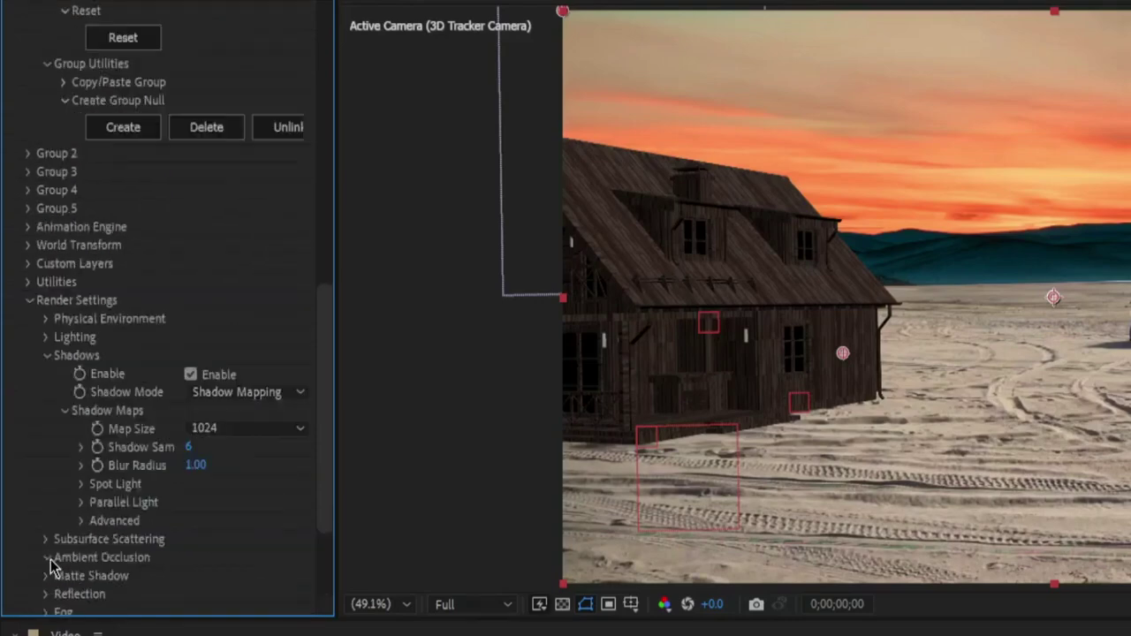
{"action": "left_click", "coordinate": [49, 558]}
{"action": "scroll", "coordinate": [51, 560], "scroll_direction": "down", "scroll_amount": 5}
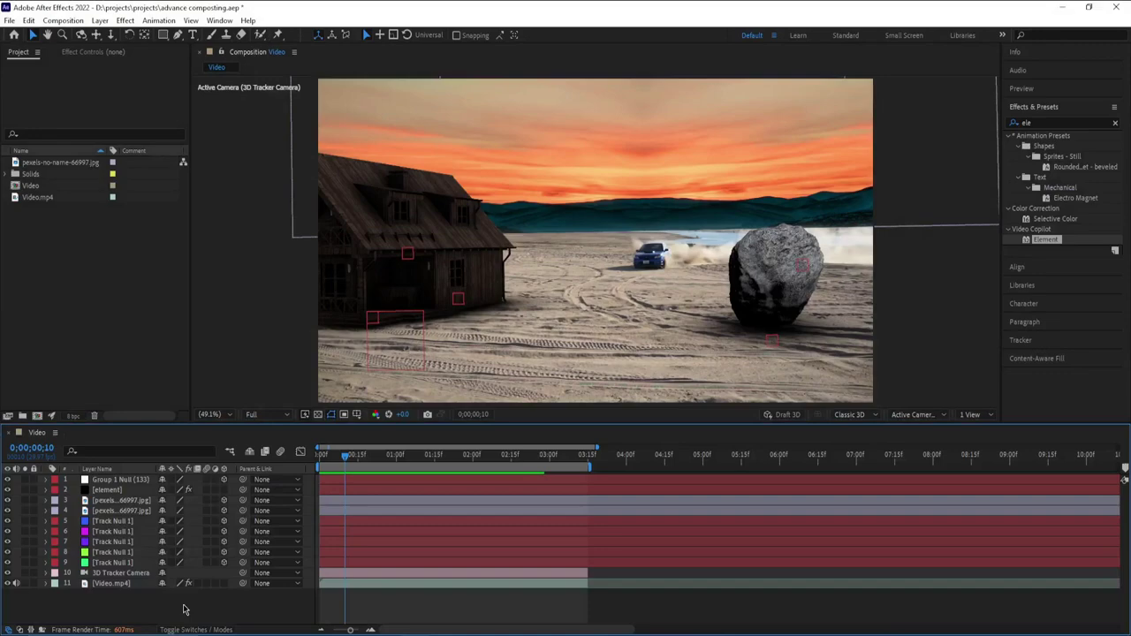
Step: Create a parallel light with its color sampled from the orange sunset sky
{"action": "right_click", "coordinate": [183, 608]}
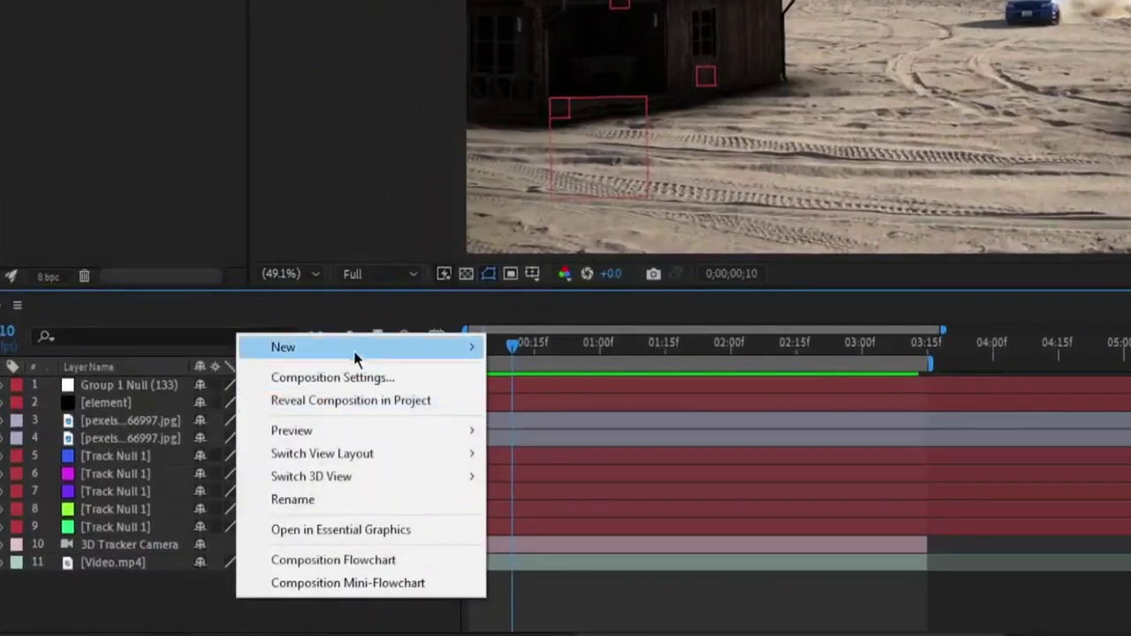
{"action": "mouse_move", "coordinate": [254, 460]}
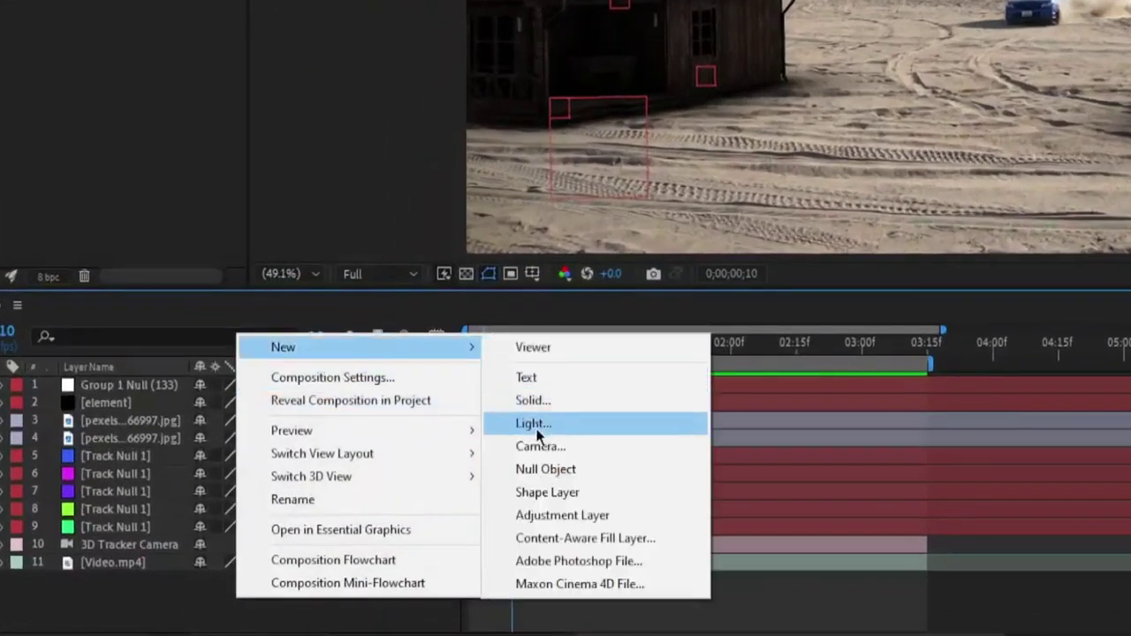
{"action": "left_click", "coordinate": [534, 424]}
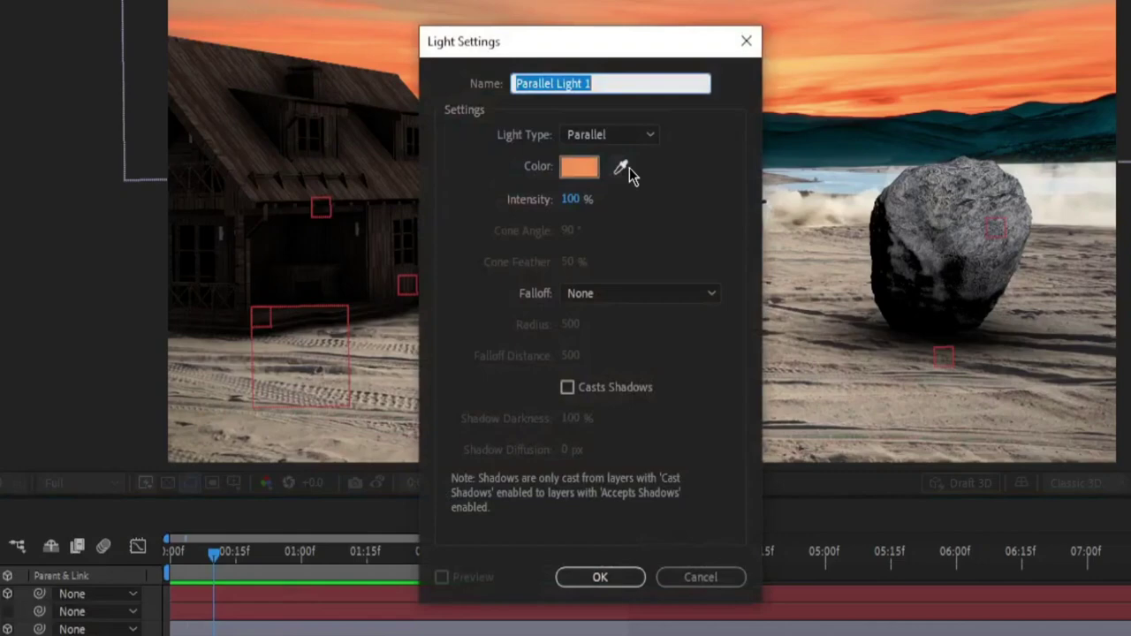
{"action": "left_click", "coordinate": [622, 168]}
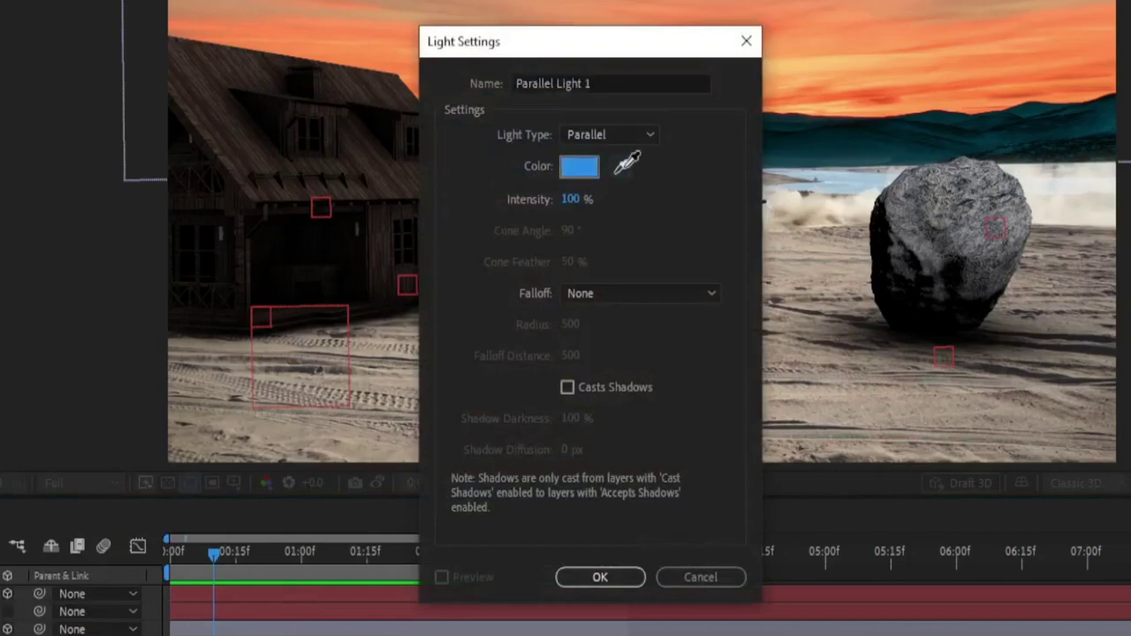
{"action": "left_click", "coordinate": [618, 579]}
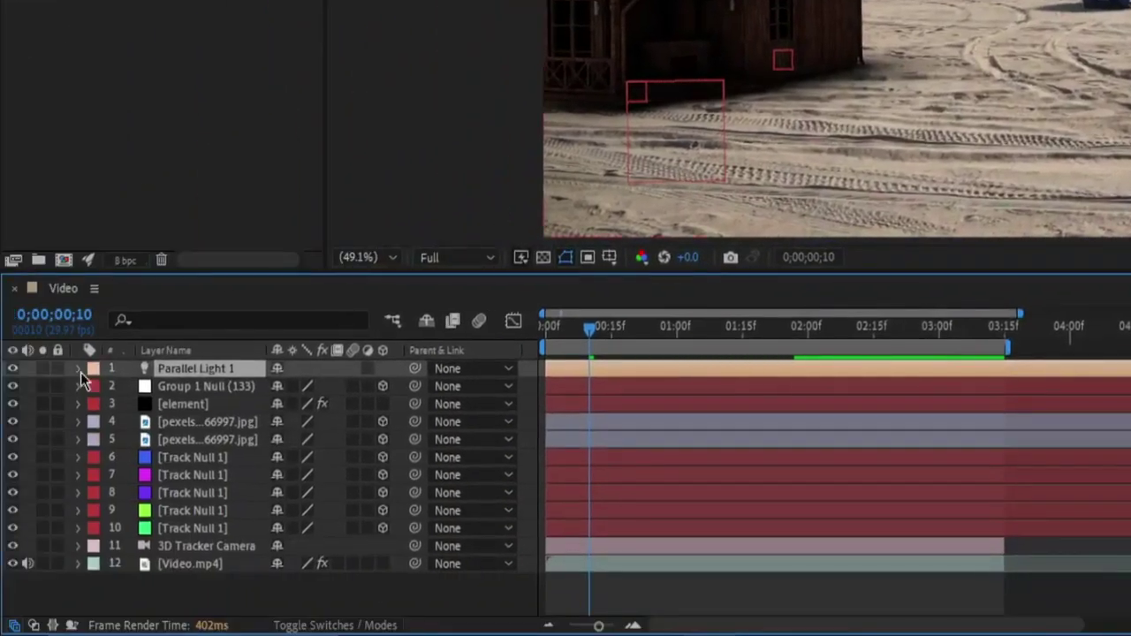
Step: Turn off Accepts Lights in the material options of the upper pexels sky image layer
{"action": "left_click", "coordinate": [176, 422]}
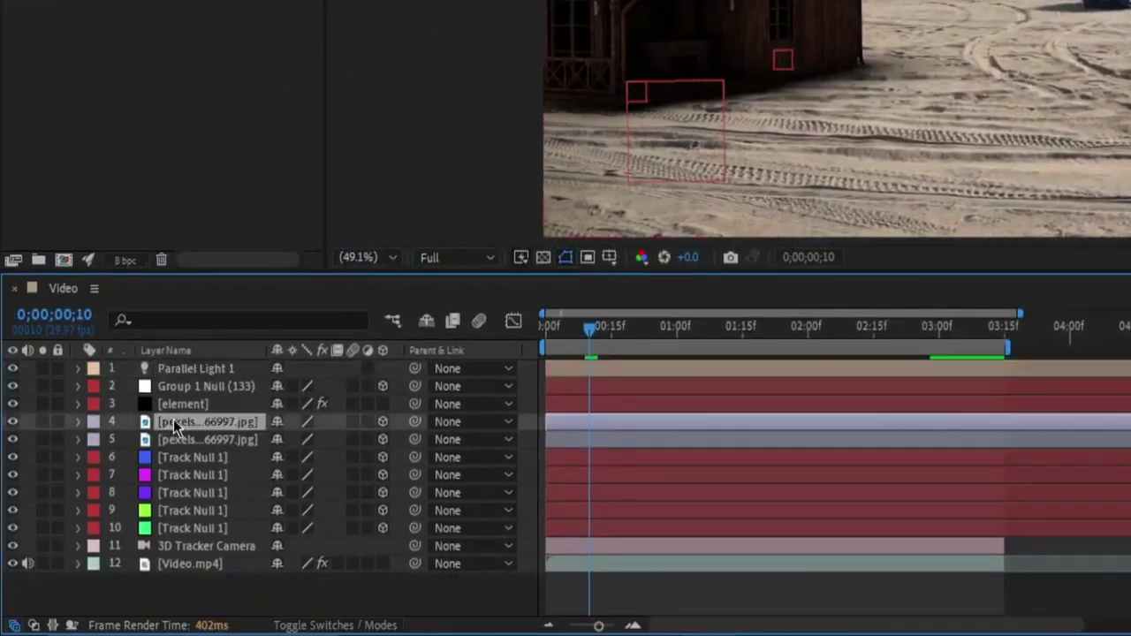
{"action": "key", "text": "a"}
{"action": "key", "text": "a"}
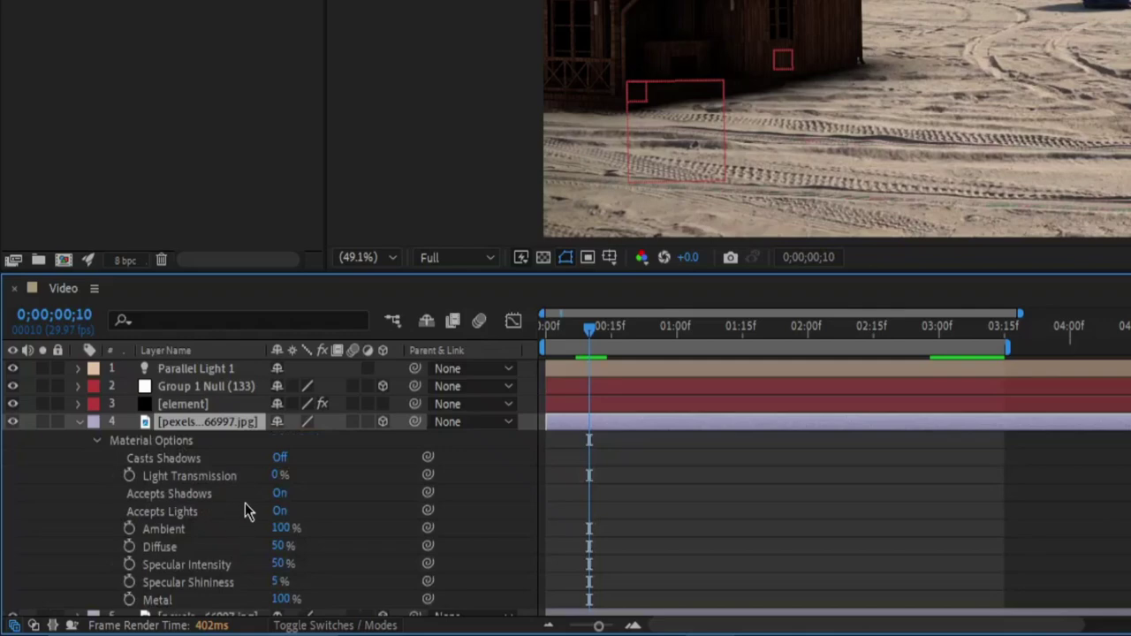
{"action": "left_click", "coordinate": [280, 510]}
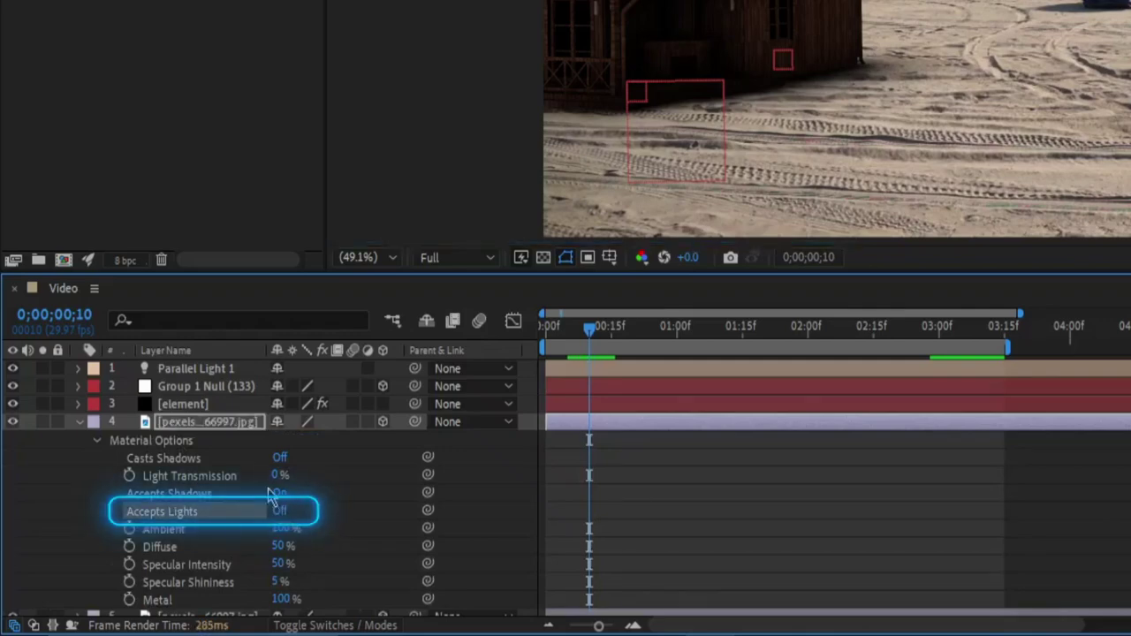
Step: Turn off Accepts Lights for the second pexels sky image layer as well
{"action": "left_click", "coordinate": [82, 424]}
{"action": "left_click", "coordinate": [200, 440]}
{"action": "key", "text": "a"}
{"action": "key", "text": "a"}
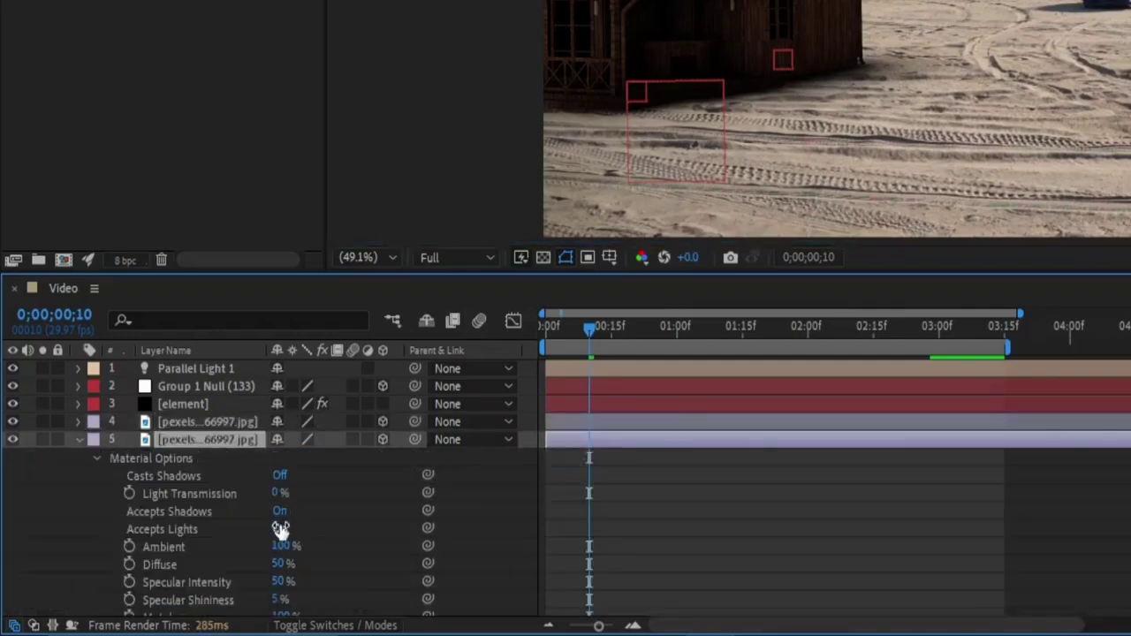
{"action": "left_click", "coordinate": [279, 529]}
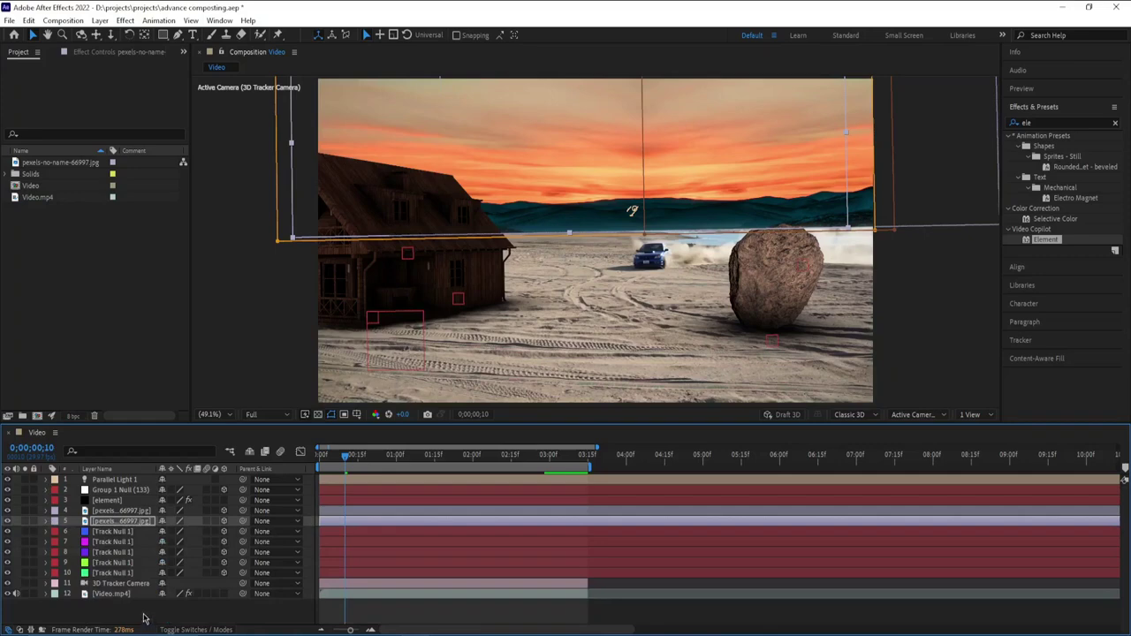
Step: Create a point light with the same orange color, 100% intensity and no falloff
{"action": "left_click", "coordinate": [146, 617]}
{"action": "right_click", "coordinate": [147, 608]}
{"action": "mouse_move", "coordinate": [230, 465]}
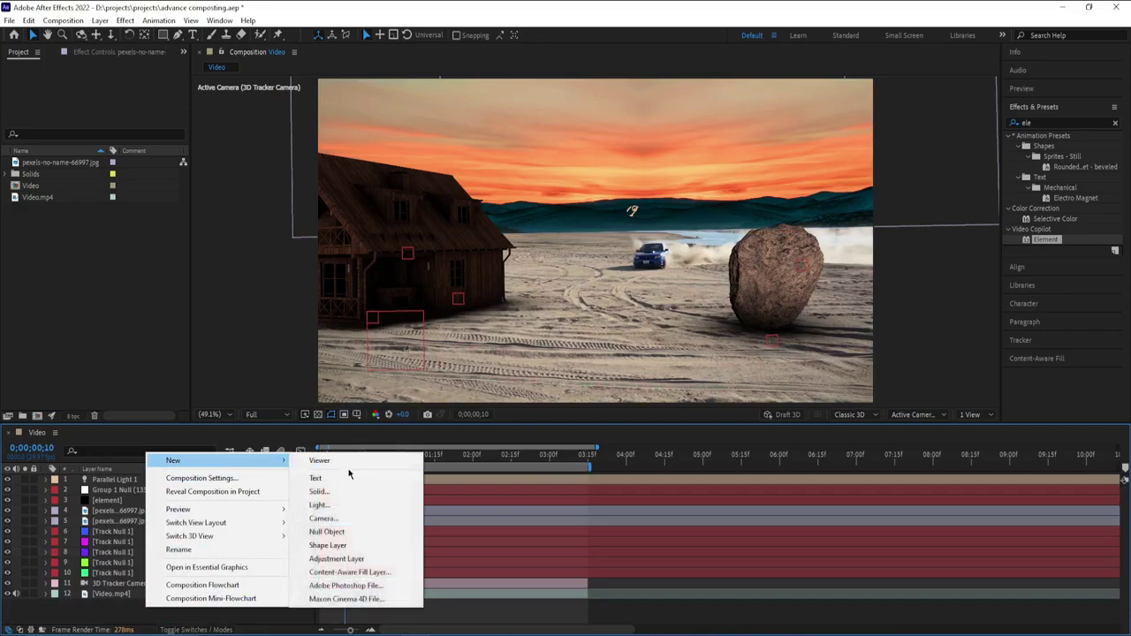
{"action": "left_click", "coordinate": [331, 508]}
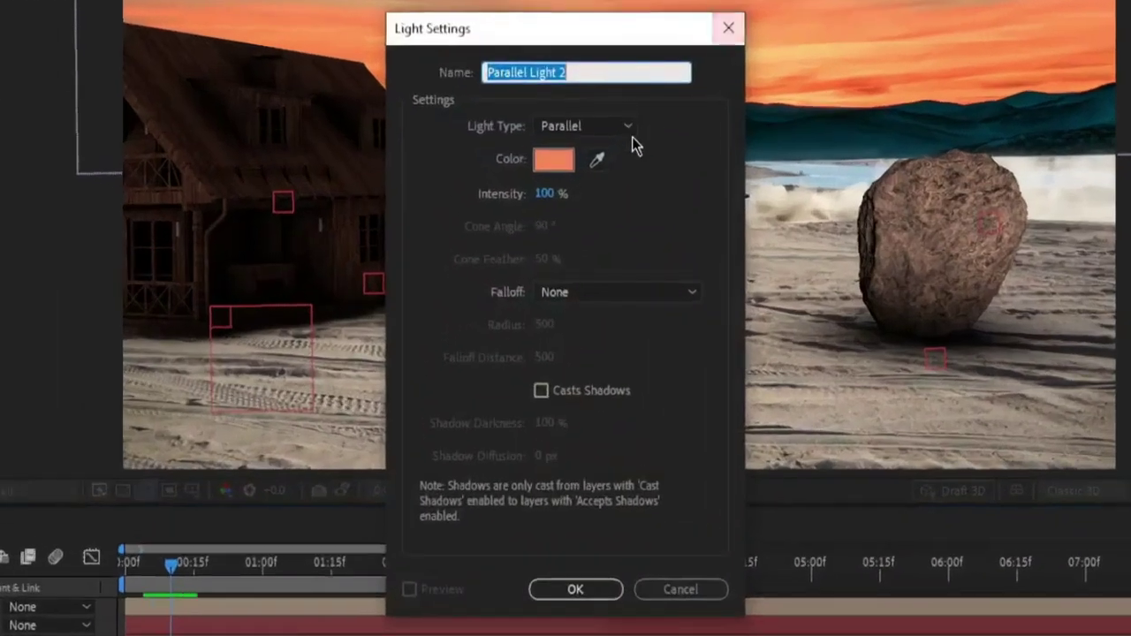
{"action": "left_click", "coordinate": [601, 213]}
{"action": "left_click", "coordinate": [583, 198]}
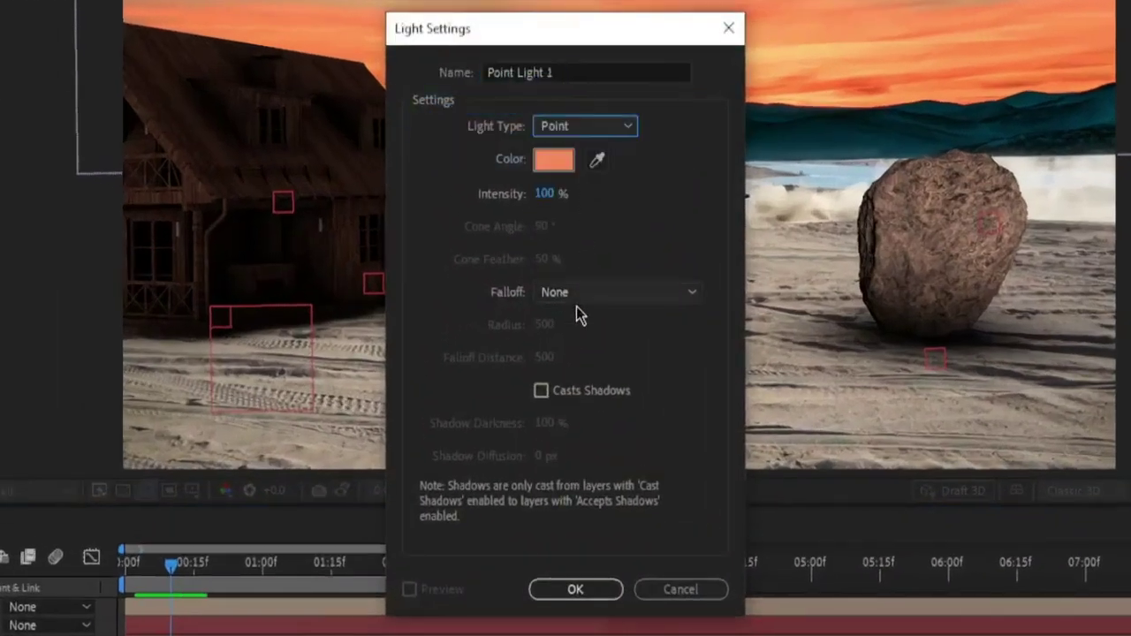
{"action": "left_click", "coordinate": [583, 588]}
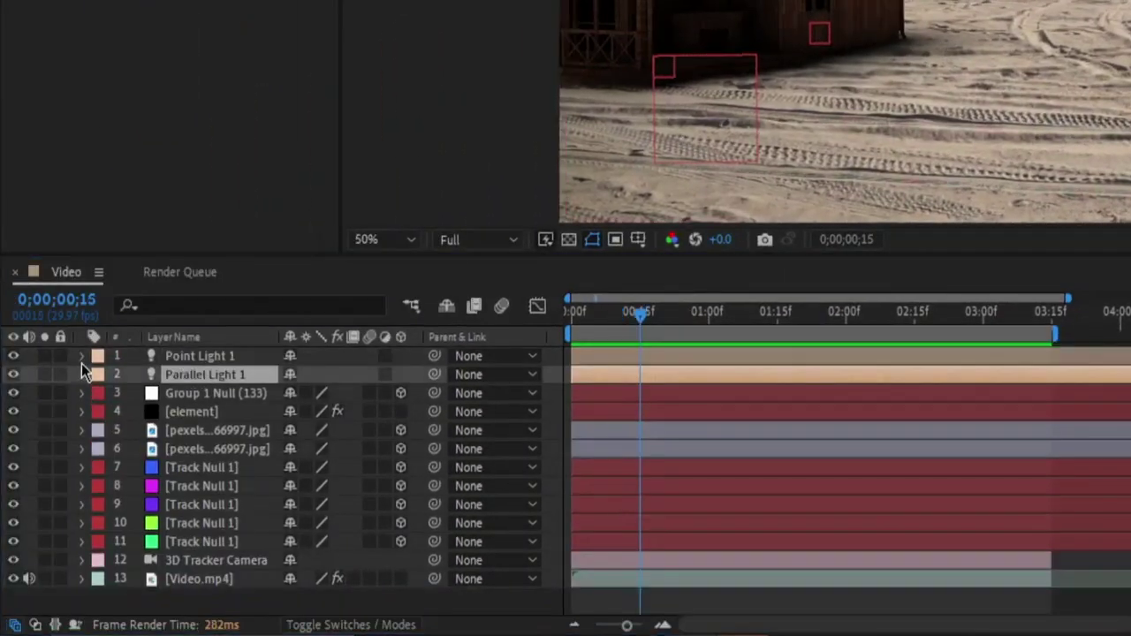
Step: Change the intensity of Point Light 1 in its light options and collapse the layer
{"action": "left_click", "coordinate": [82, 361]}
{"action": "left_click", "coordinate": [296, 412]}
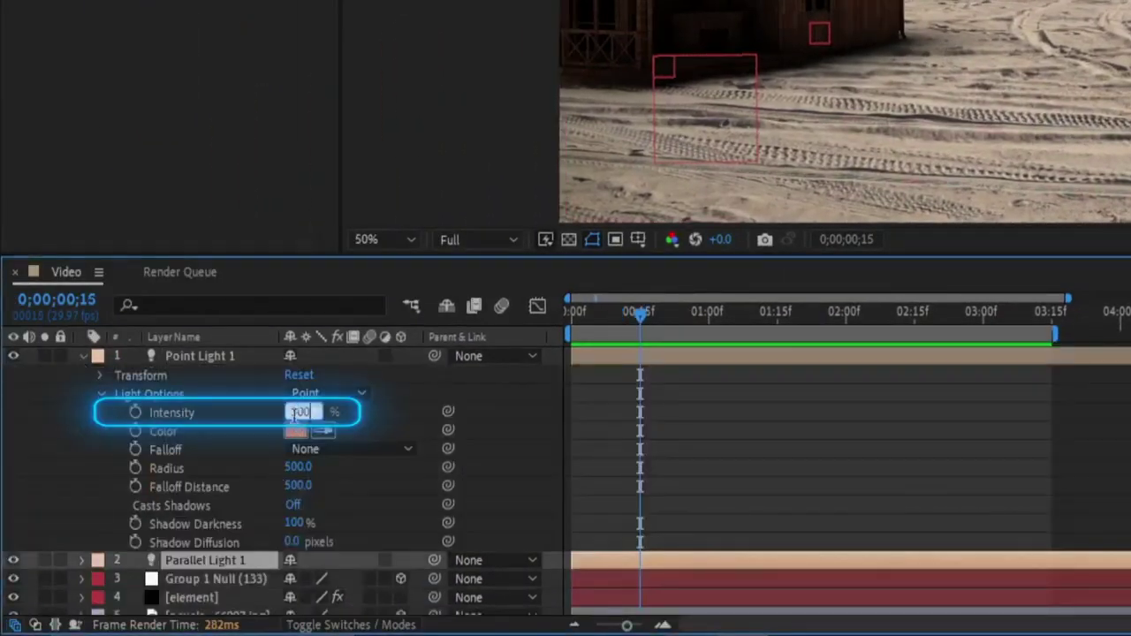
{"action": "left_click", "coordinate": [82, 356]}
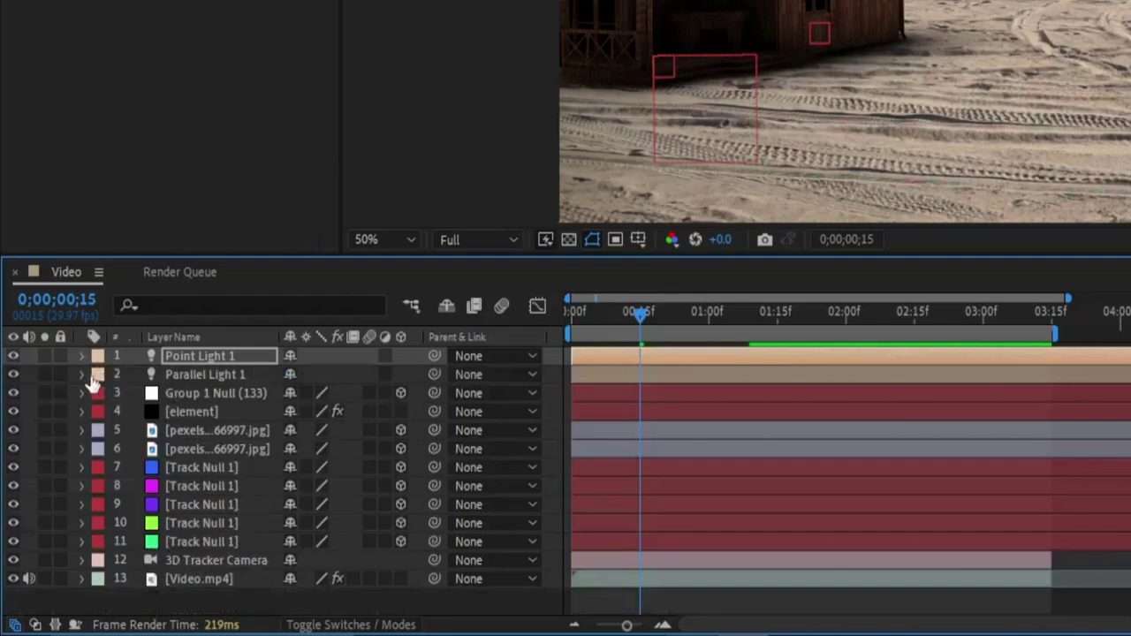
Step: Set the intensity of Parallel Light 1 to 37%
{"action": "left_click", "coordinate": [81, 375]}
{"action": "left_click", "coordinate": [298, 431]}
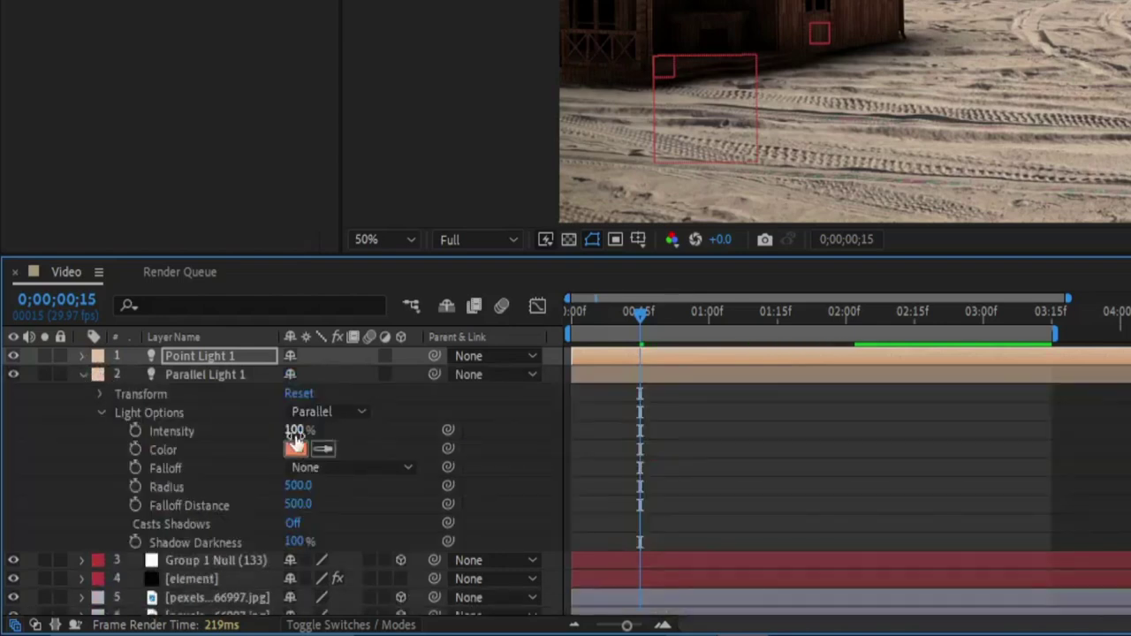
{"action": "type", "text": "37"}
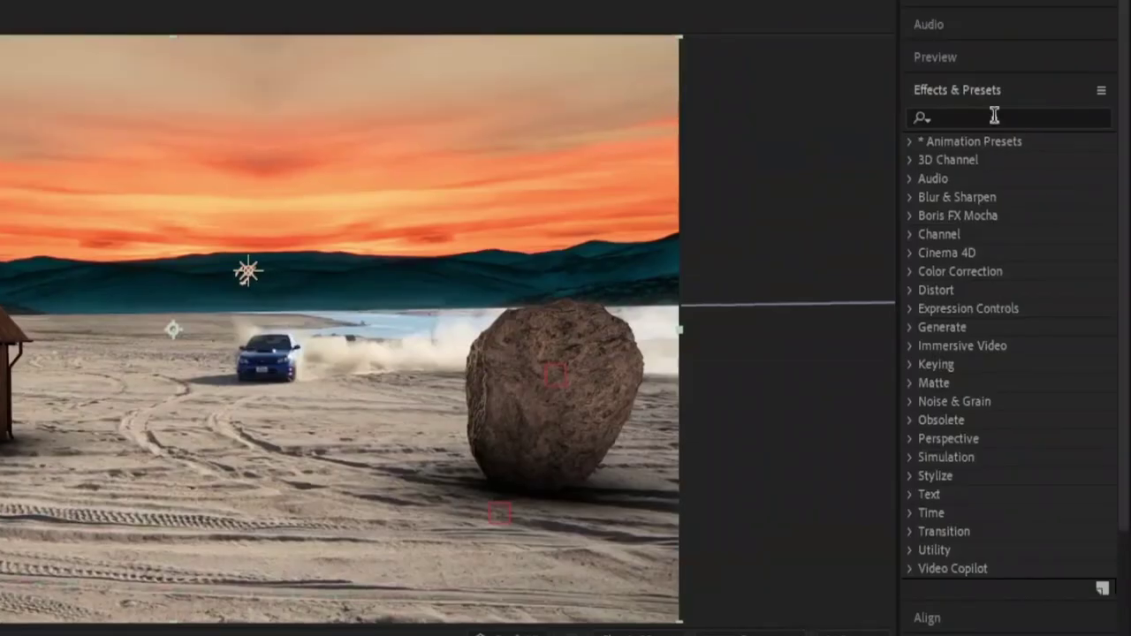
Step: Search the effects for "tint" and apply the Tint effect to the Video.mp4 layer
{"action": "left_click", "coordinate": [994, 116]}
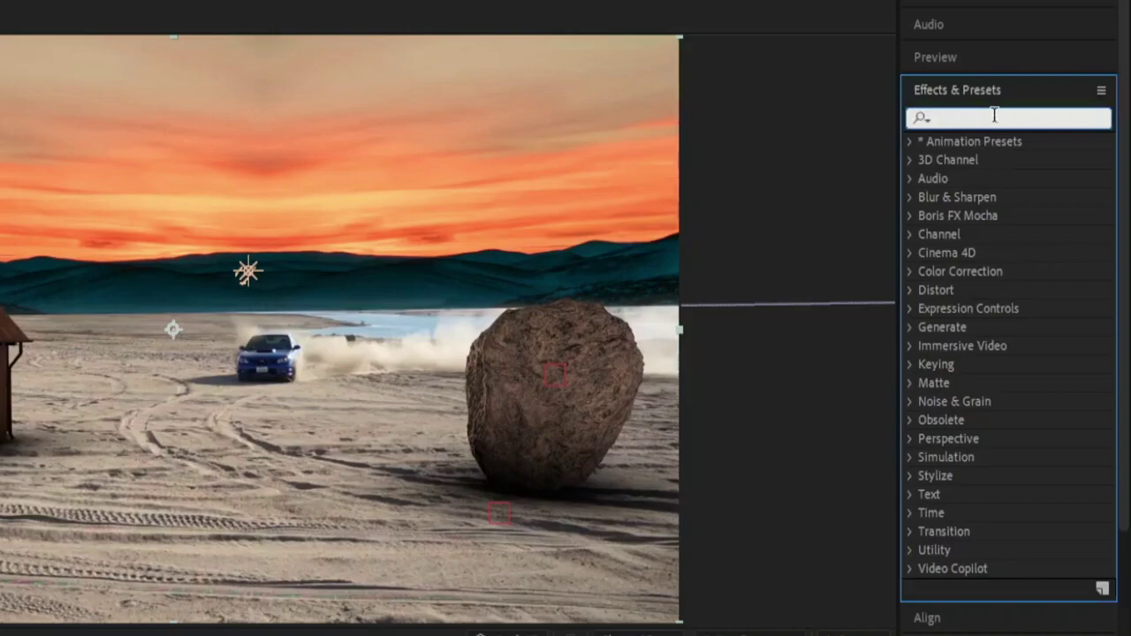
{"action": "type", "text": "tint"}
{"action": "left_click", "coordinate": [982, 218]}
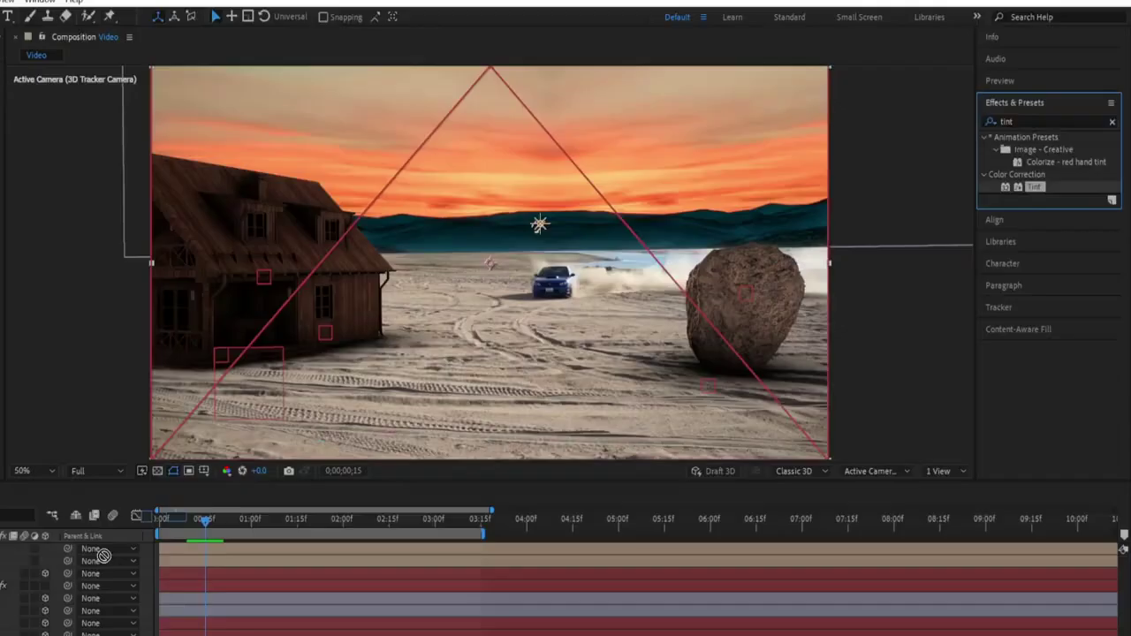
{"action": "left_click_drag", "start_coordinate": [105, 556], "coordinate": [135, 605]}
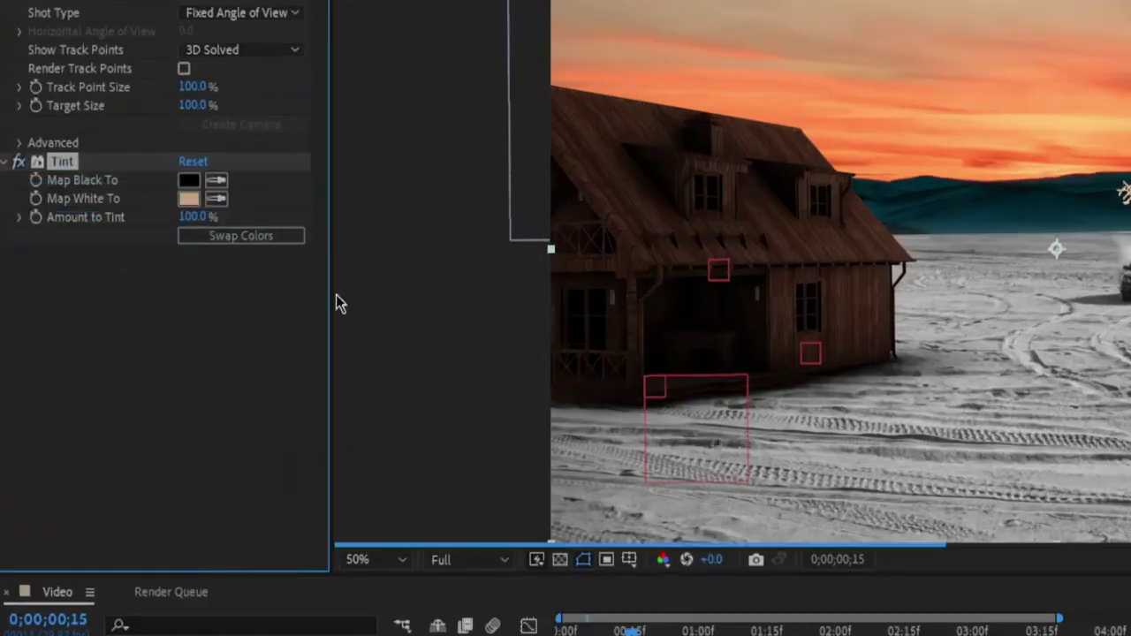
Step: Set the Amount to Tint on the Video.mp4 layer's Tint effect to 50%
{"action": "left_click", "coordinate": [194, 217]}
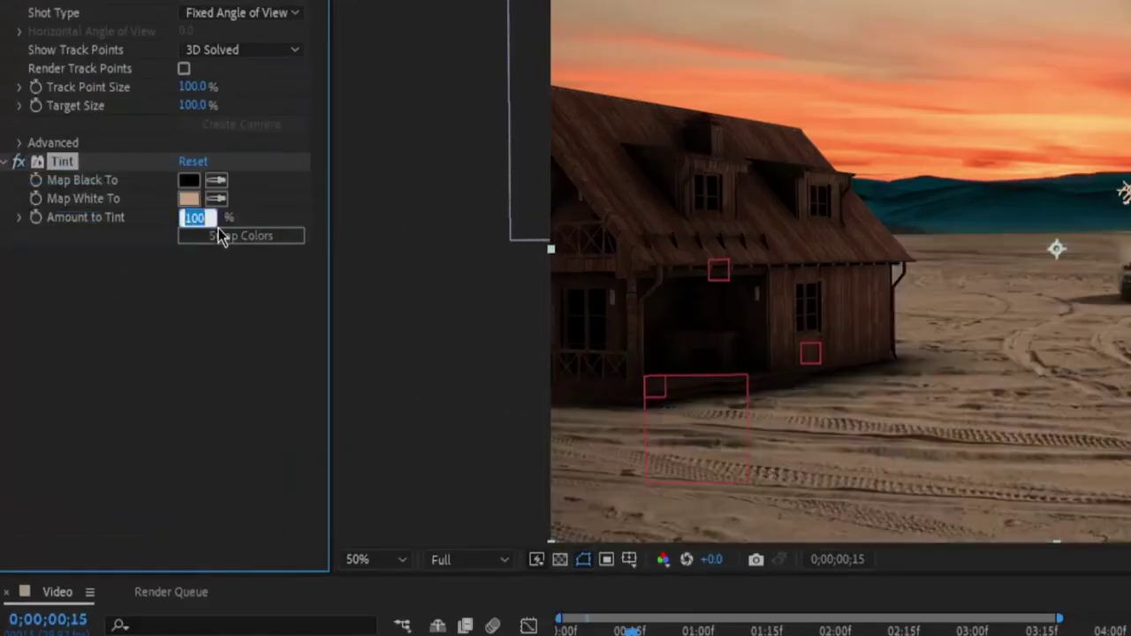
{"action": "type", "text": "50"}
{"action": "key", "text": "Return"}
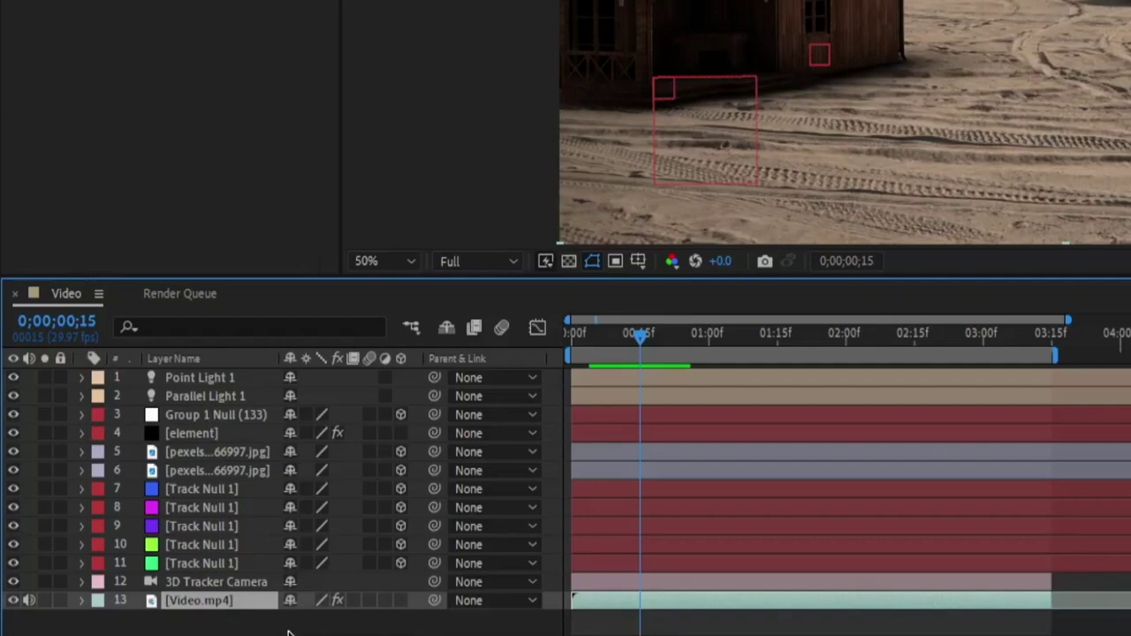
Step: Create an adjustment layer and move it to the top of the layer stack
{"action": "right_click", "coordinate": [287, 632]}
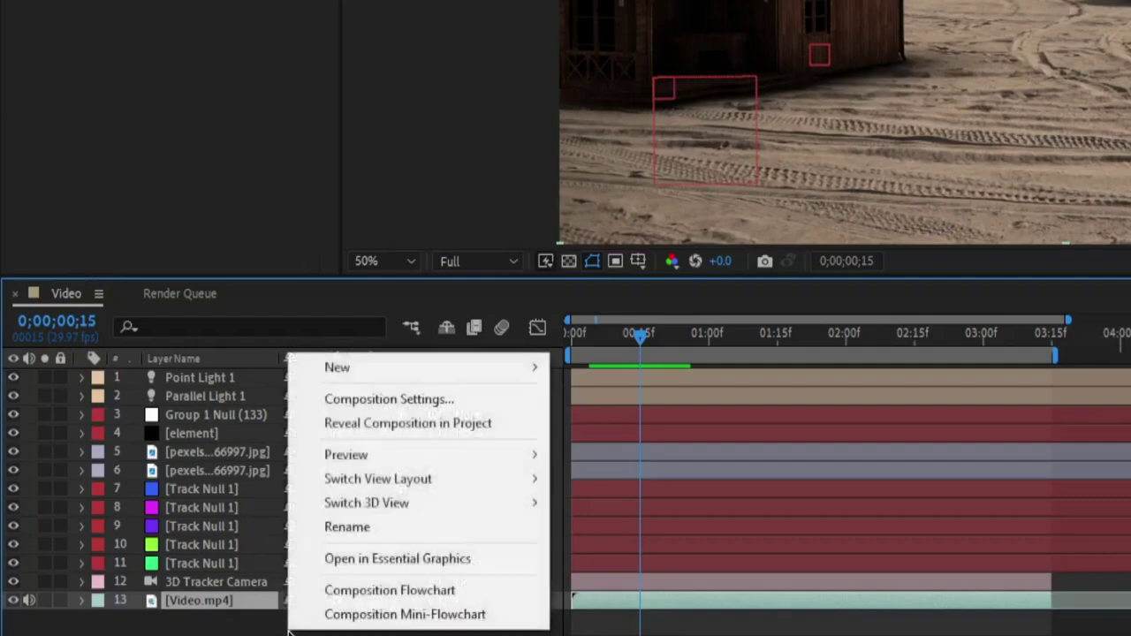
{"action": "mouse_move", "coordinate": [418, 386]}
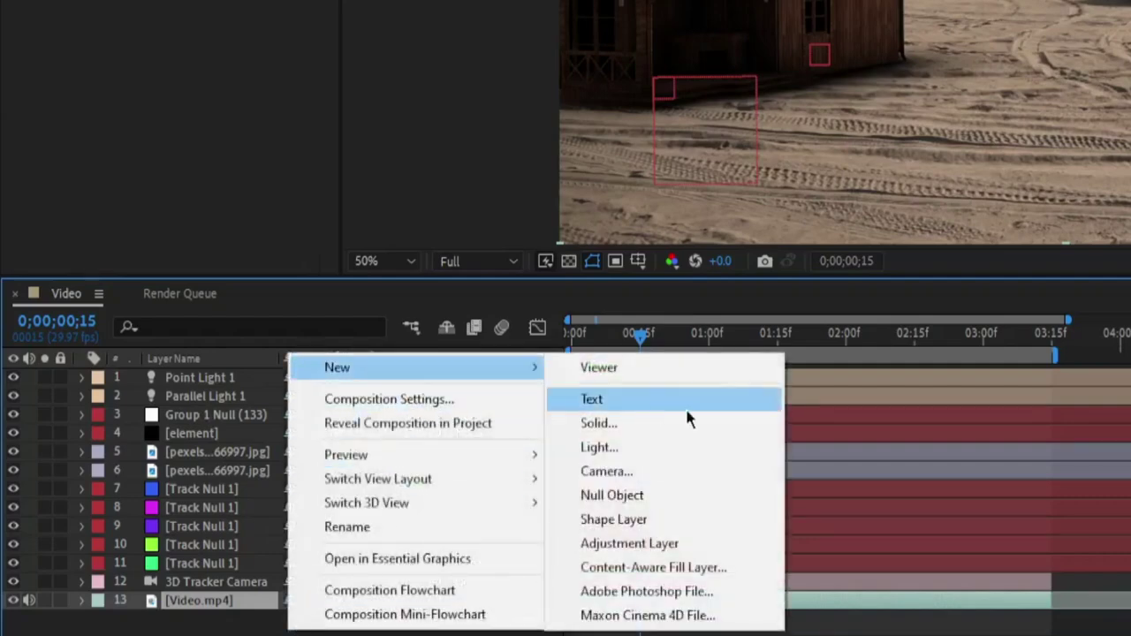
{"action": "left_click", "coordinate": [650, 544]}
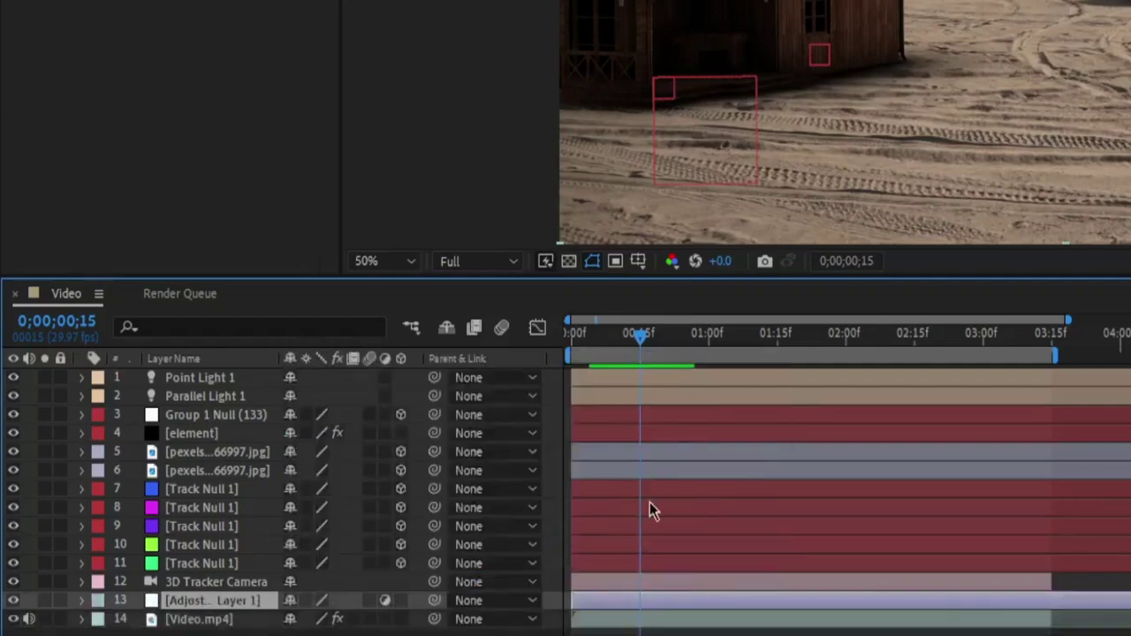
{"action": "left_click_drag", "start_coordinate": [195, 605], "coordinate": [222, 376]}
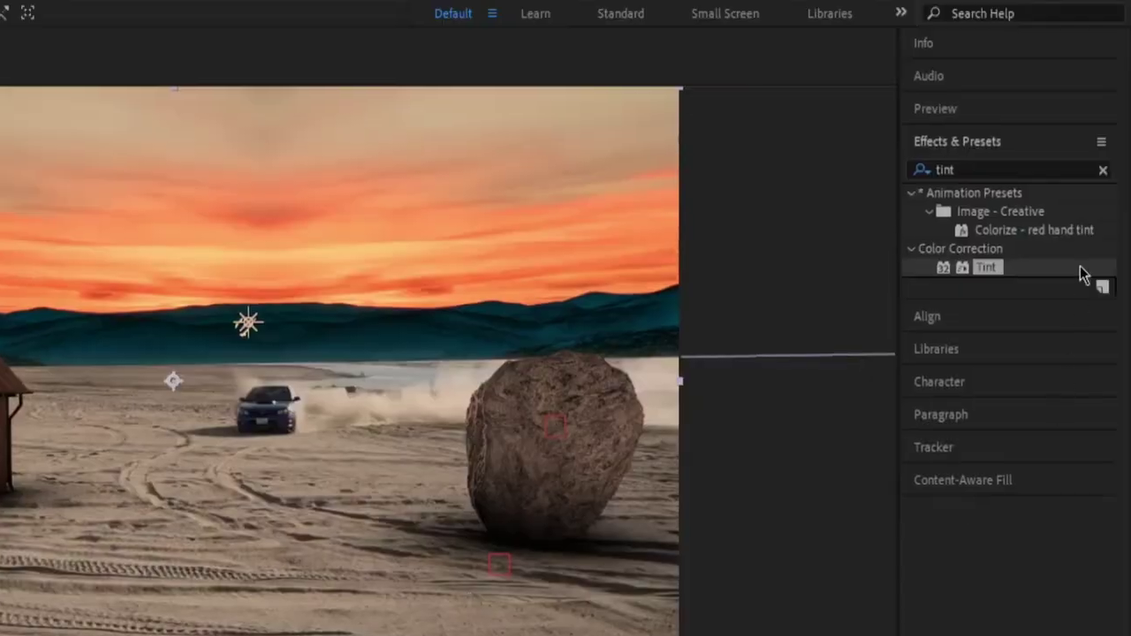
Step: Search the effects for "lum" and apply the Lumetri Color effect to Adjustment Layer 1
{"action": "left_click", "coordinate": [1103, 169]}
{"action": "type", "text": "luma"}
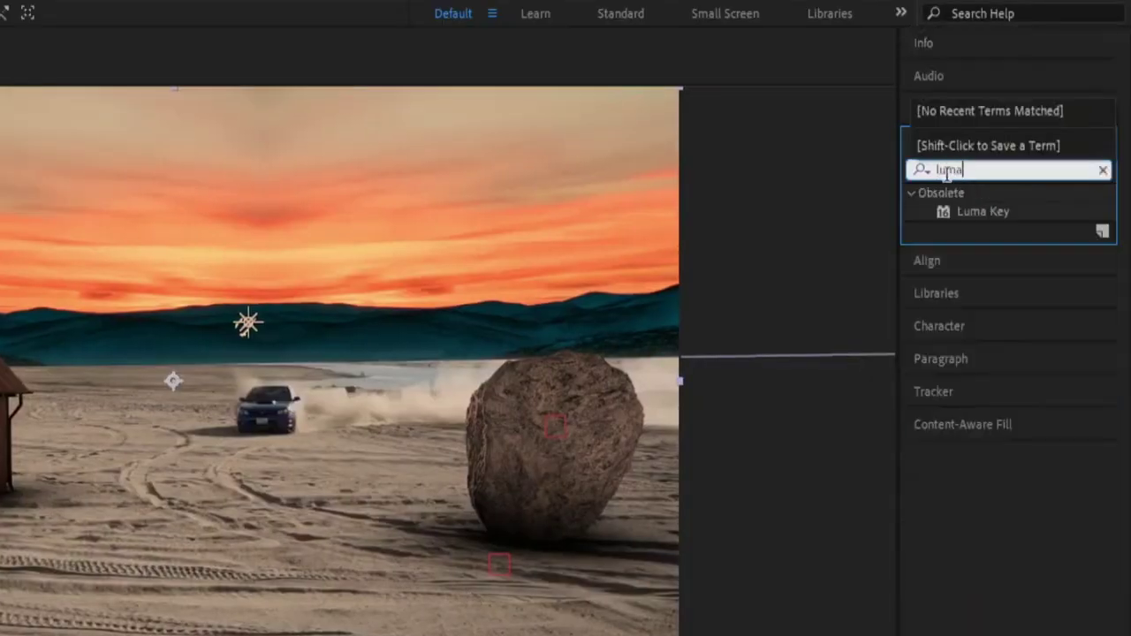
{"action": "left_click_drag", "start_coordinate": [1016, 323], "coordinate": [0, 635]}
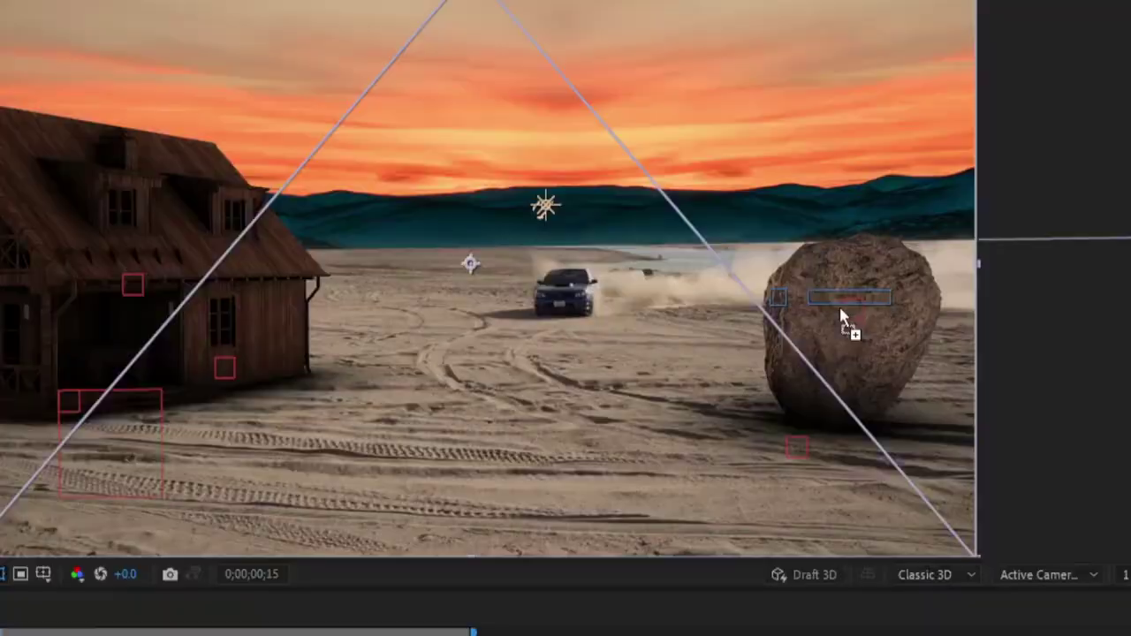
{"action": "left_click_drag", "start_coordinate": [426, 382], "coordinate": [227, 457]}
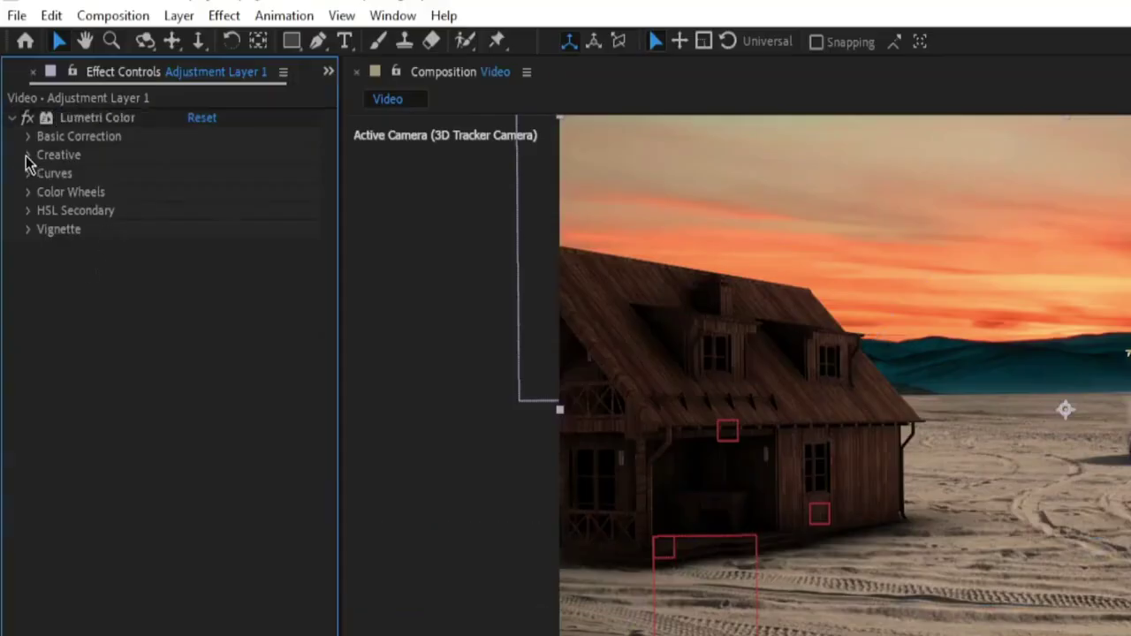
Step: Set the Creative look of Adjustment Layer 1's Lumetri Color to SL BLUE DAY4NITE with an intensity of 50
{"action": "left_click", "coordinate": [28, 155]}
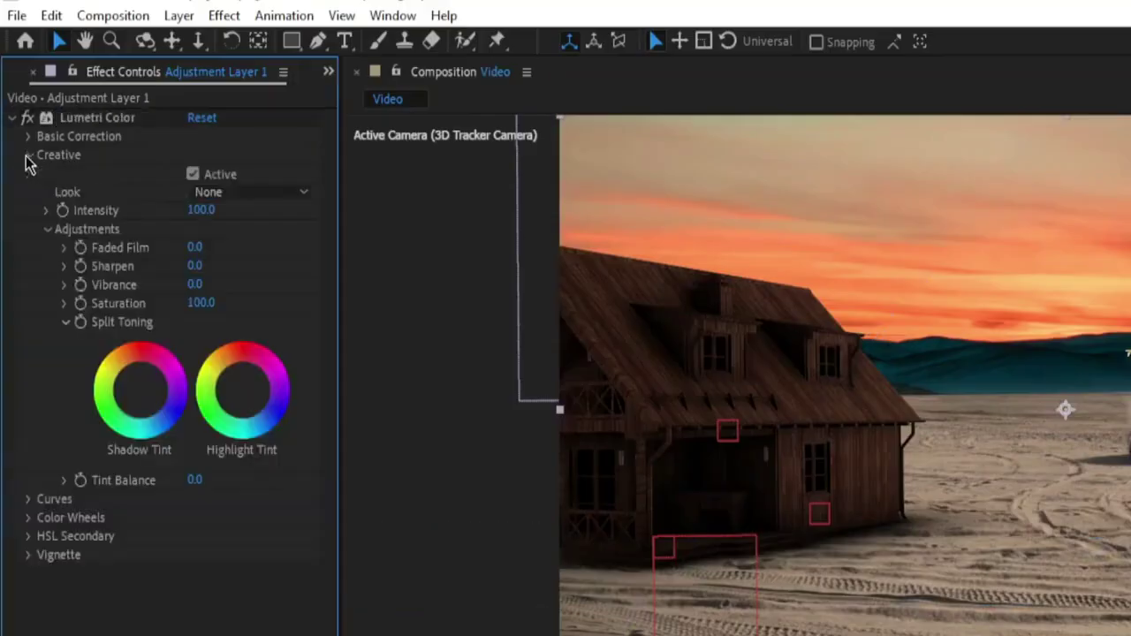
{"action": "left_click", "coordinate": [246, 194]}
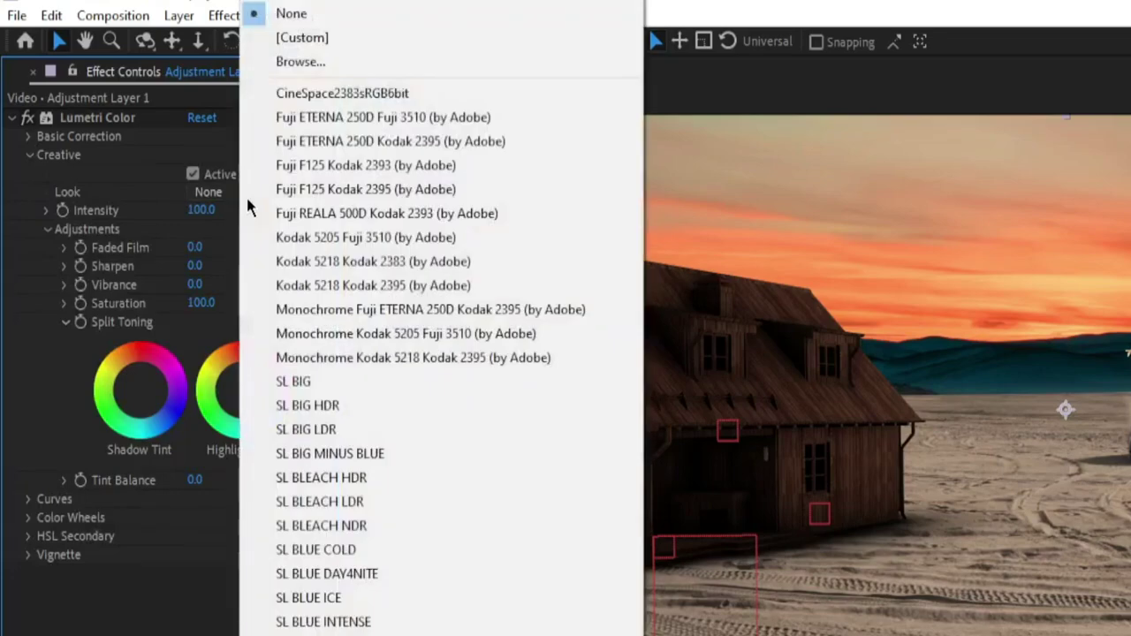
{"action": "left_click", "coordinate": [371, 582]}
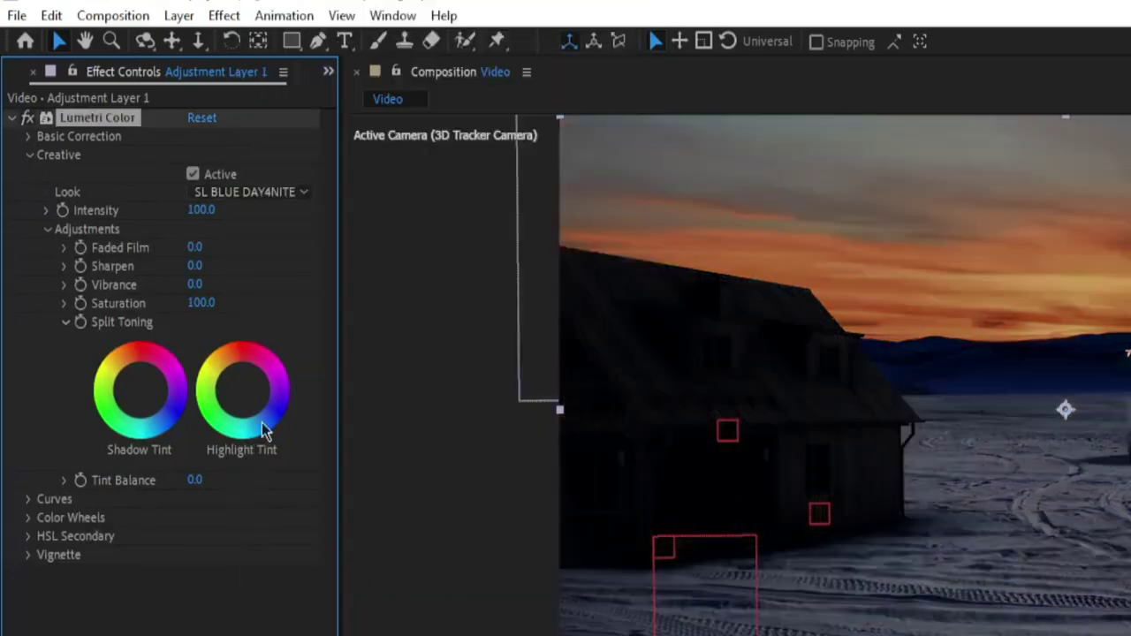
{"action": "left_click", "coordinate": [199, 210]}
{"action": "type", "text": "50"}
{"action": "key", "text": "Return"}
Step: Set the Vignette amount of Adjustment Layer 1's Lumetri Color effect to -0.2
{"action": "left_click", "coordinate": [29, 556]}
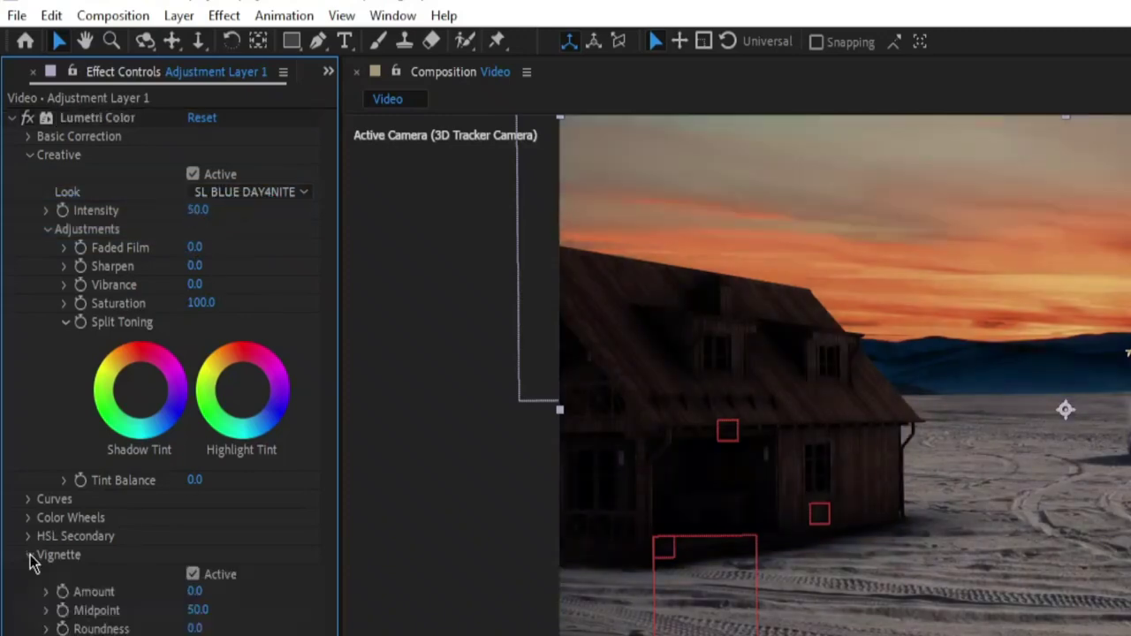
{"action": "left_click", "coordinate": [196, 592]}
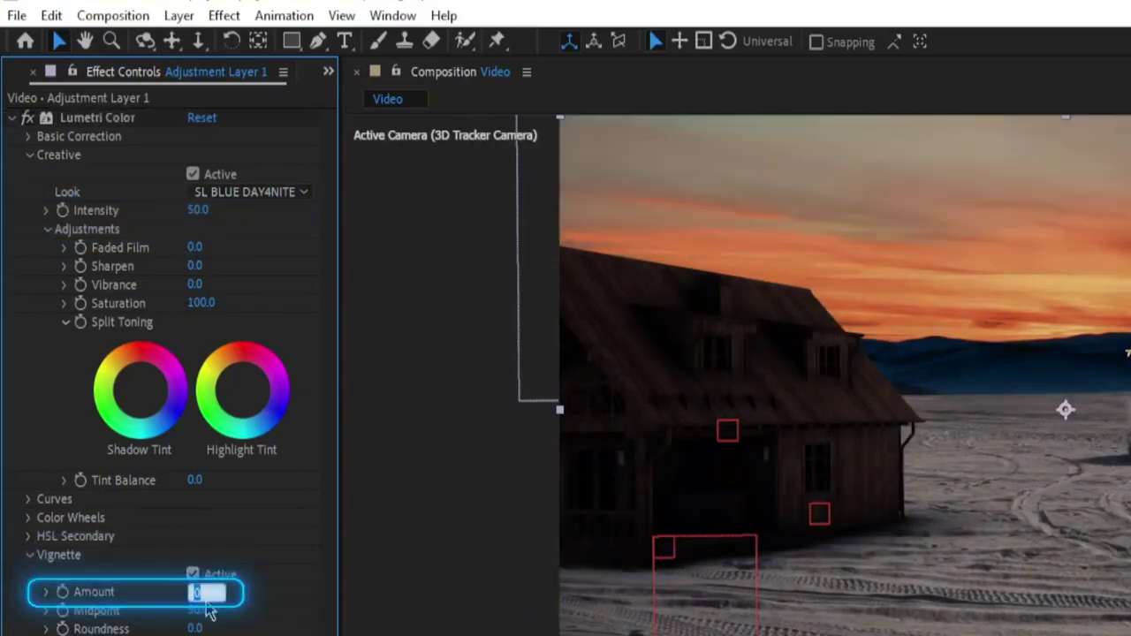
{"action": "type", "text": "-0.2"}
{"action": "key", "text": "Return"}
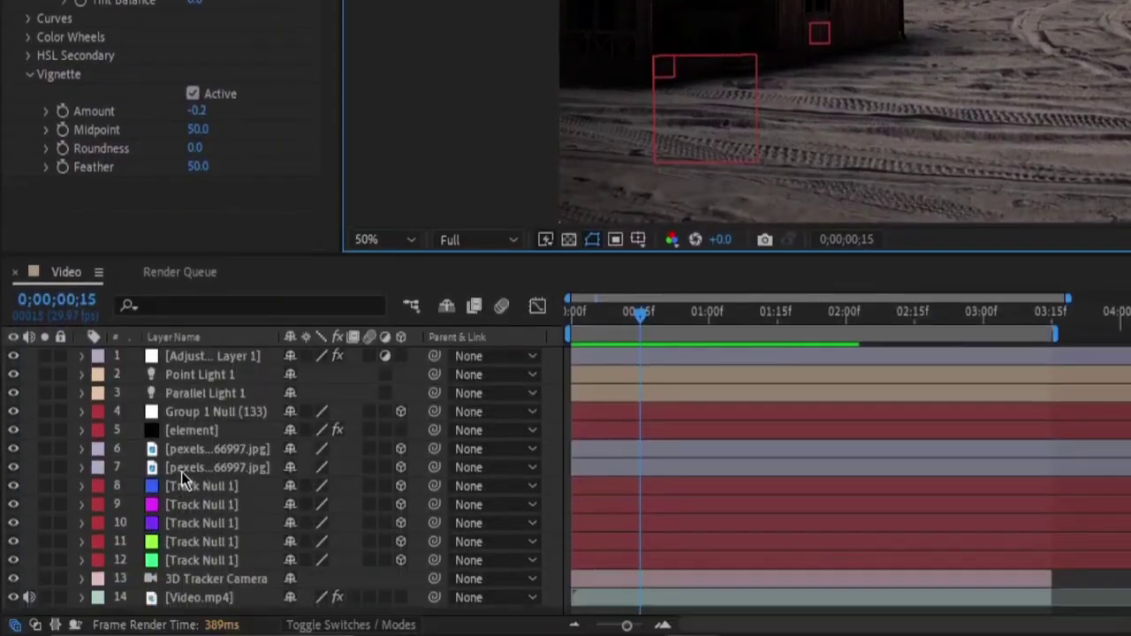
Step: Pre-compose the two pexels sky image layers with all attributes moved, and enable Collapse Transformations on the resulting pre-comp
{"action": "left_click", "coordinate": [186, 469]}
{"action": "left_click", "coordinate": [193, 451], "text": "shift"}
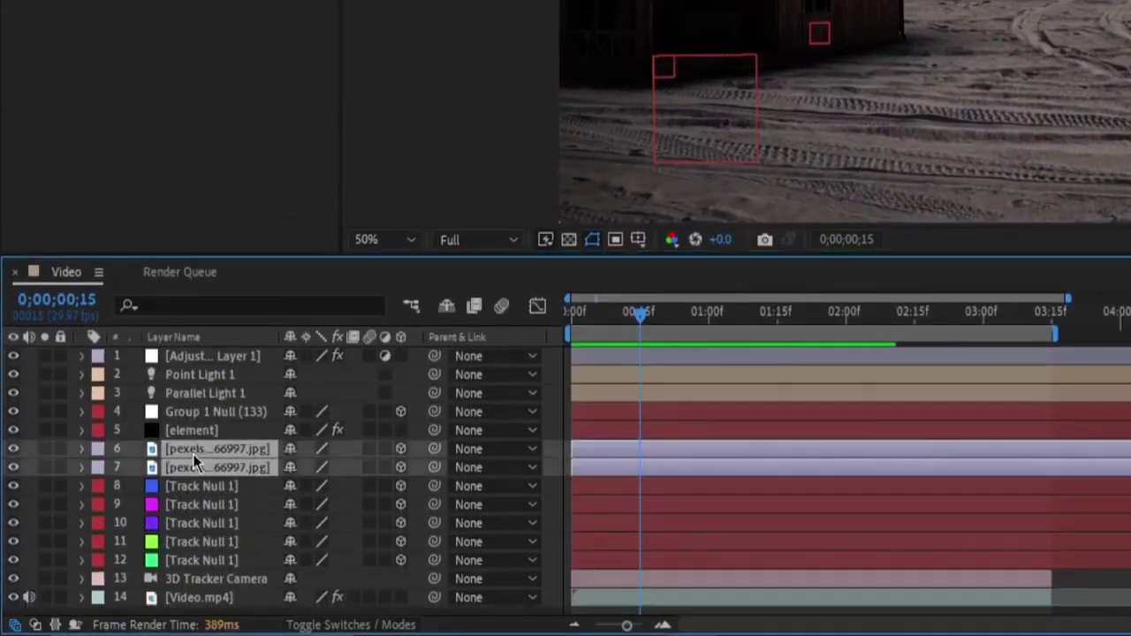
{"action": "right_click", "coordinate": [195, 461]}
{"action": "left_click", "coordinate": [290, 330]}
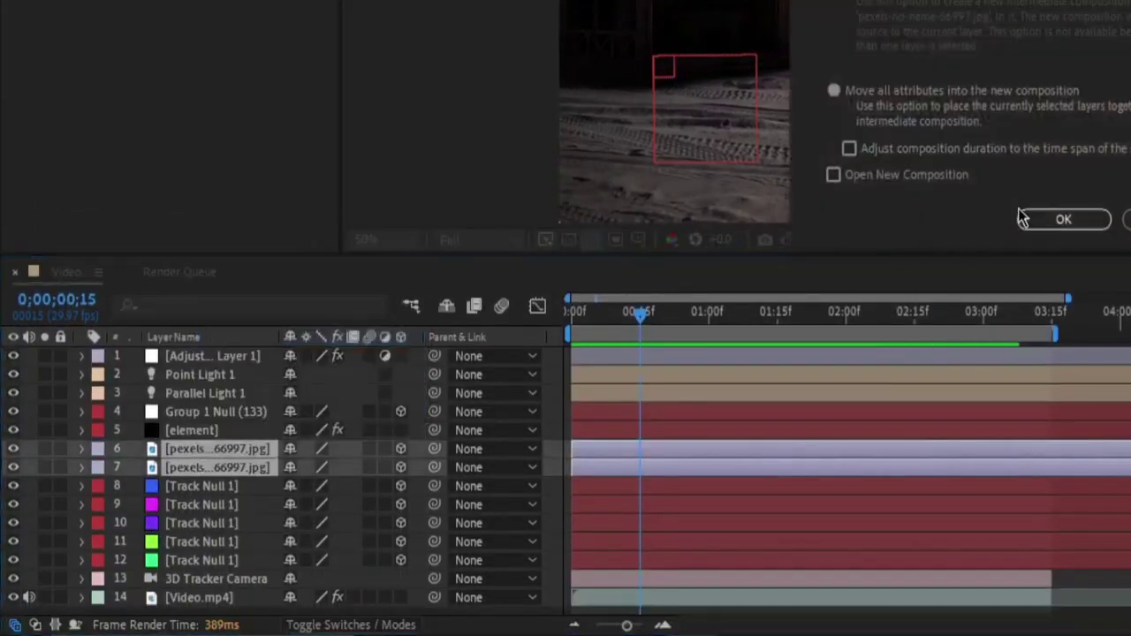
{"action": "left_click", "coordinate": [1060, 219]}
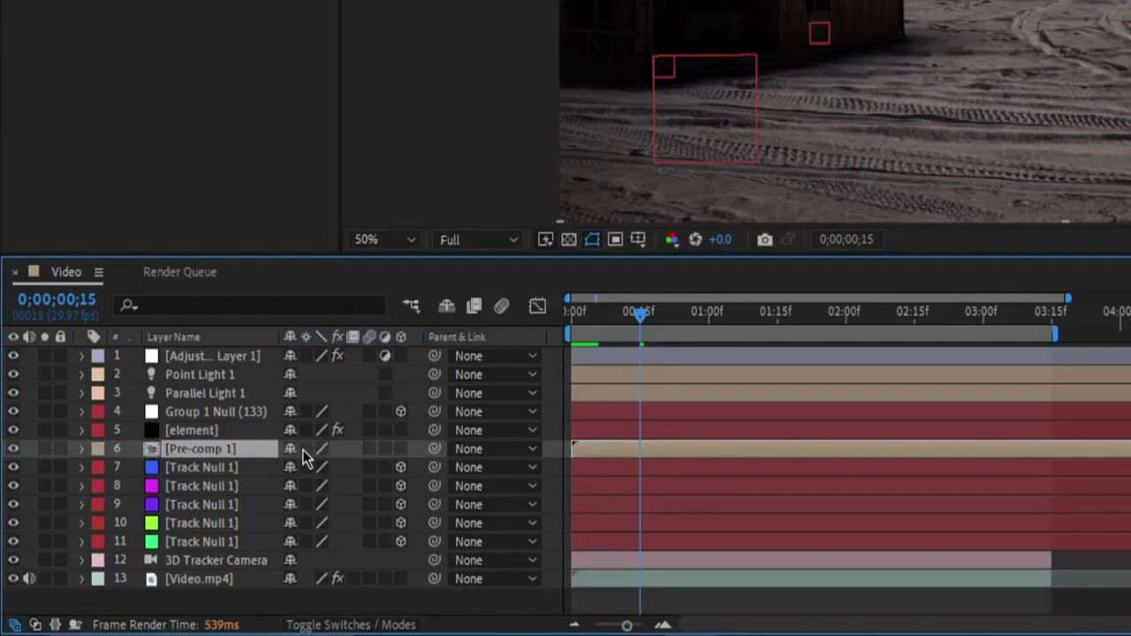
{"action": "left_click", "coordinate": [304, 449]}
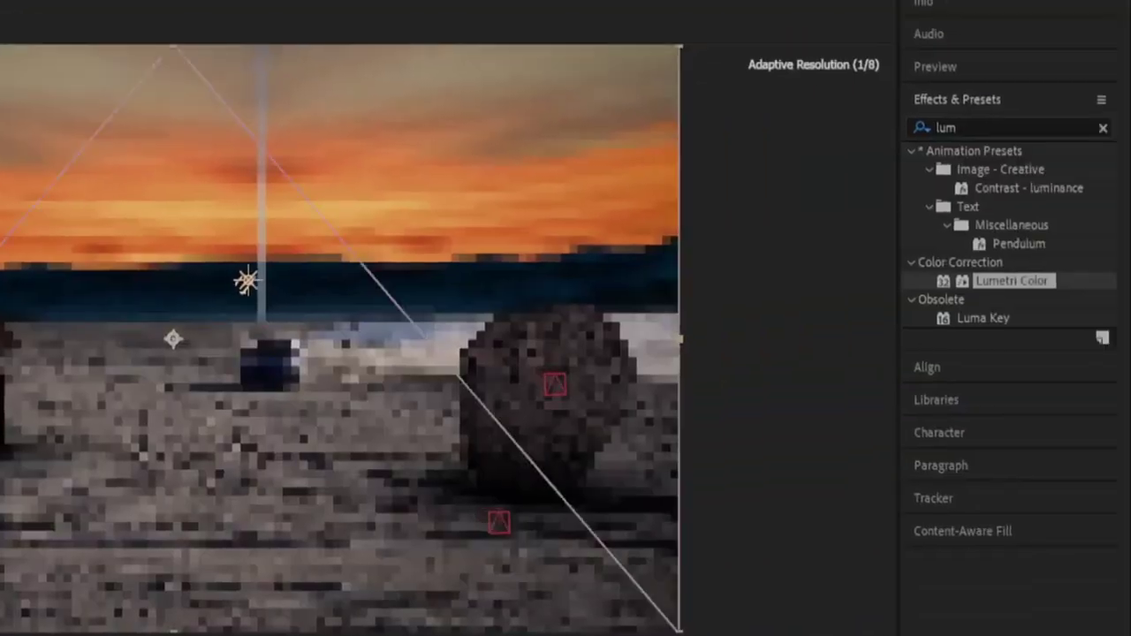
Step: Search the effects for "glow" and apply the Glow effect to the Pre-comp 1 layer
{"action": "left_click", "coordinate": [1103, 130]}
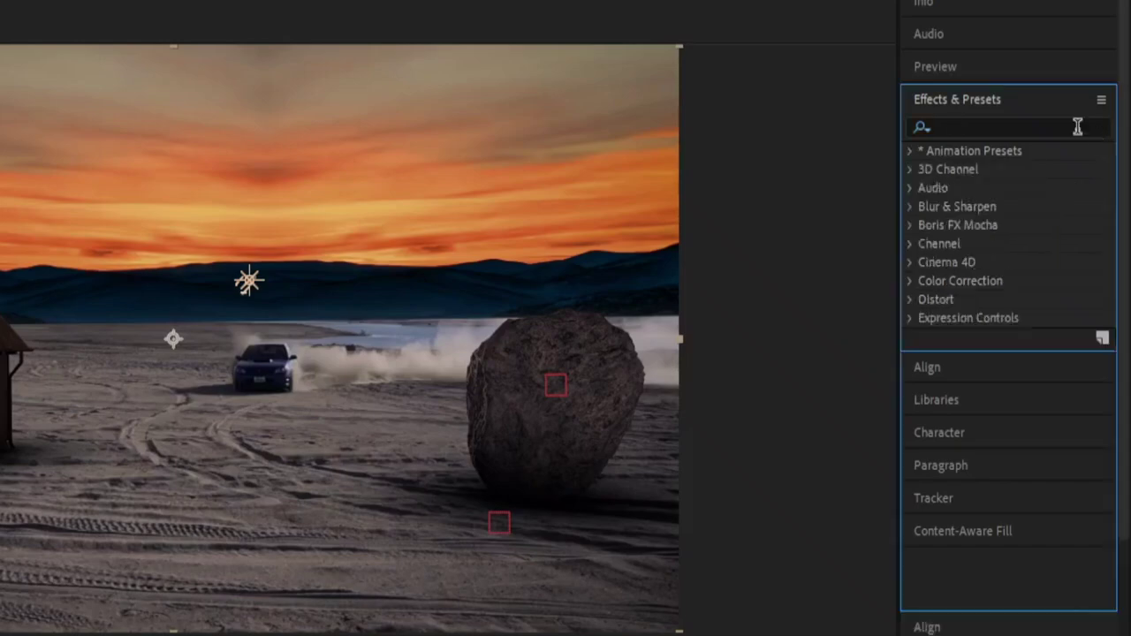
{"action": "type", "text": "glow"}
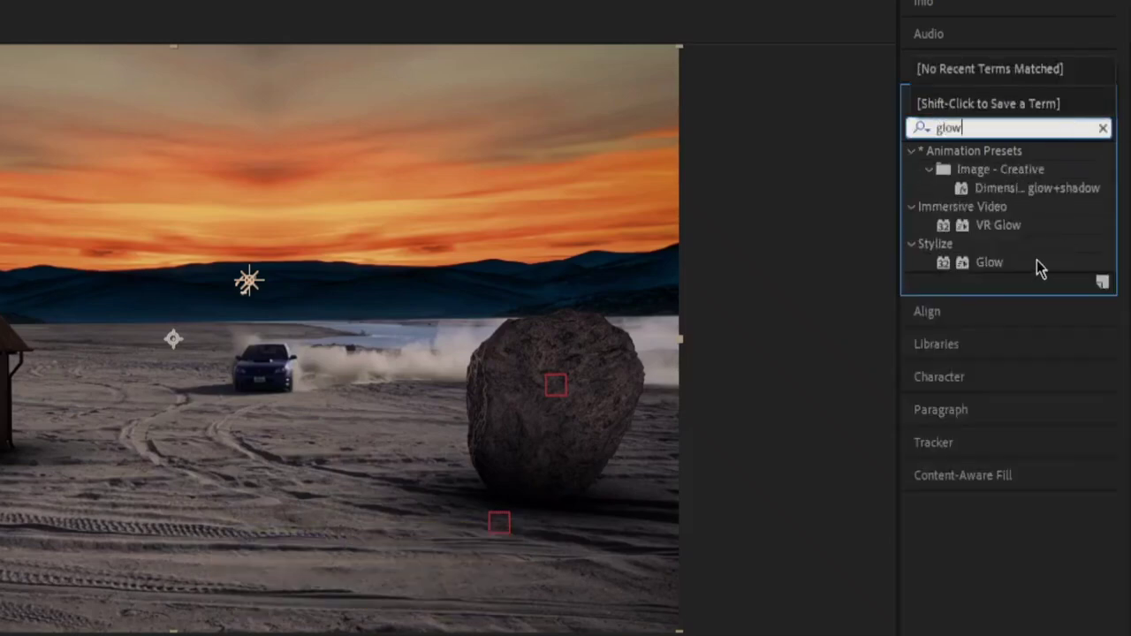
{"action": "left_click_drag", "start_coordinate": [1034, 270], "coordinate": [197, 510]}
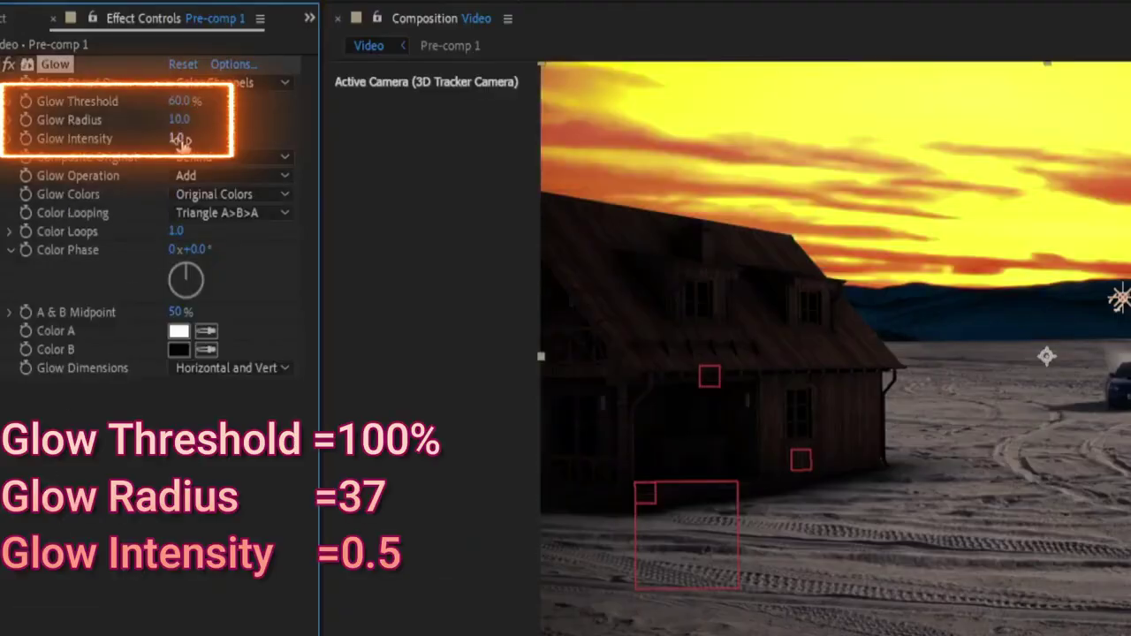
Step: Set the Glow effect on Pre-comp 1 to a threshold of 100%, a radius of 37 and an intensity of 0.5
{"action": "left_click_drag", "start_coordinate": [149, 142], "coordinate": [141, 143]}
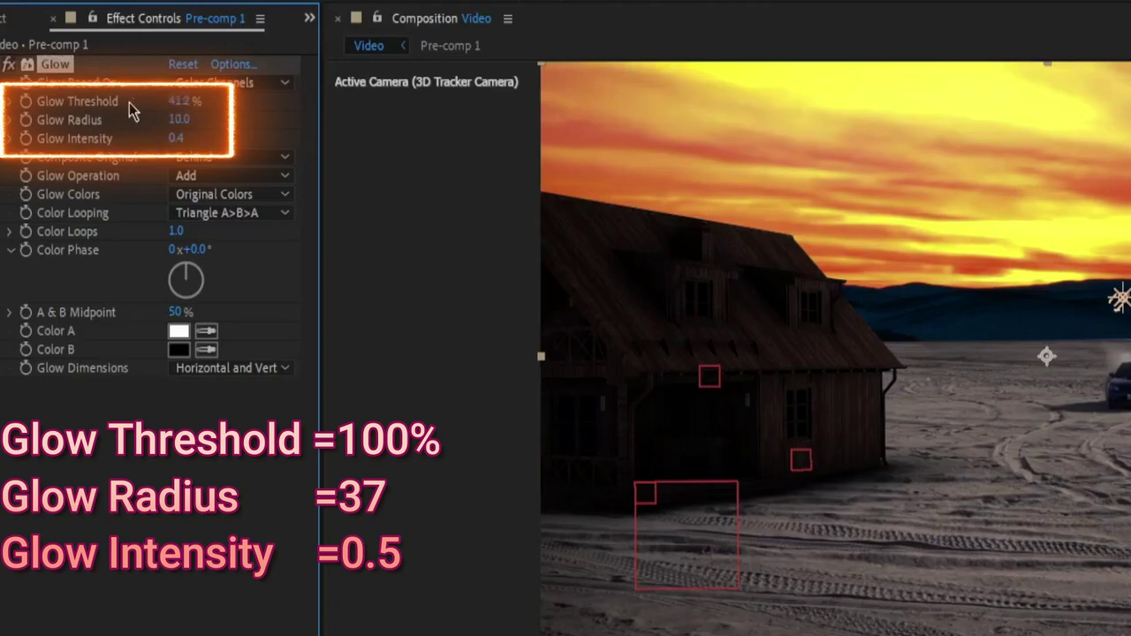
{"action": "left_click_drag", "start_coordinate": [171, 102], "coordinate": [381, 107]}
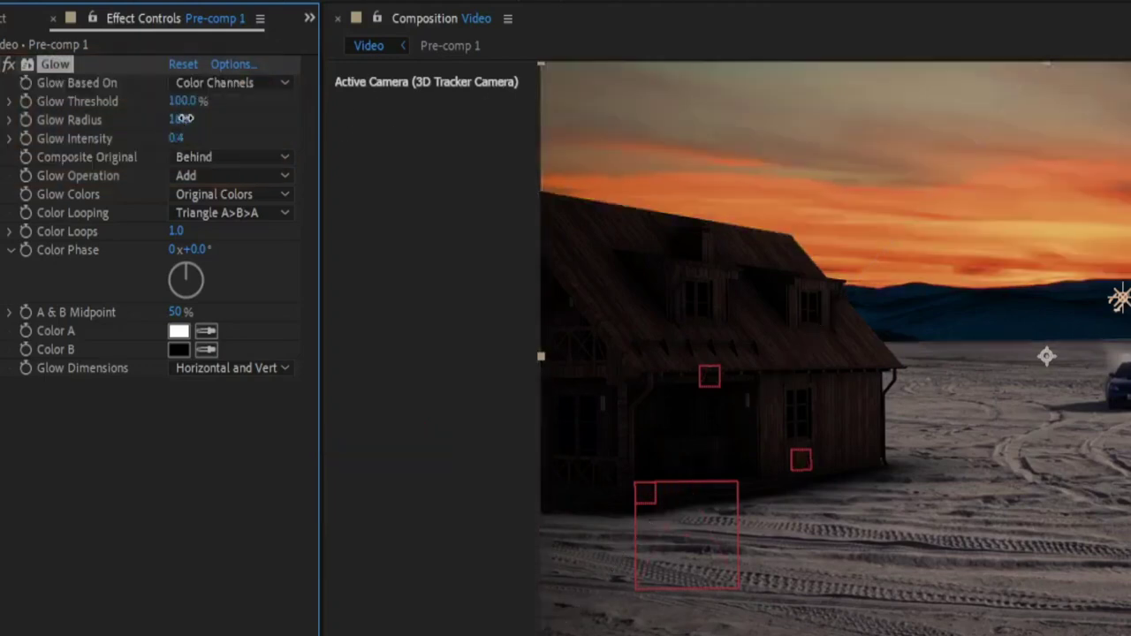
{"action": "left_click", "coordinate": [232, 446]}
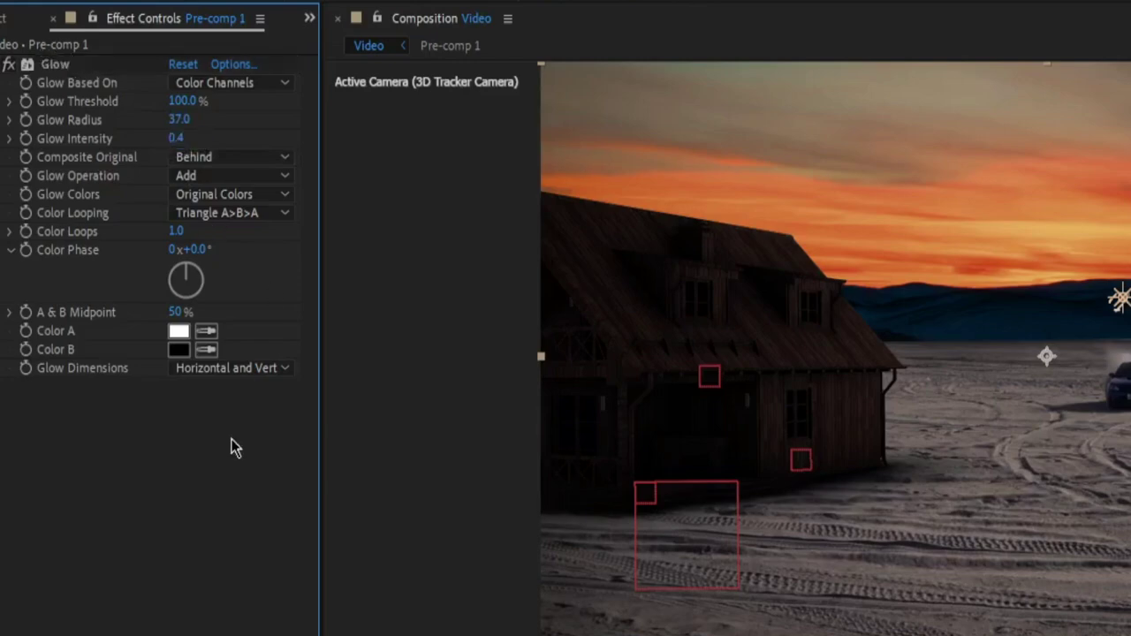
{"action": "left_click", "coordinate": [176, 137]}
{"action": "type", "text": "0.5"}
{"action": "key", "text": "Return"}
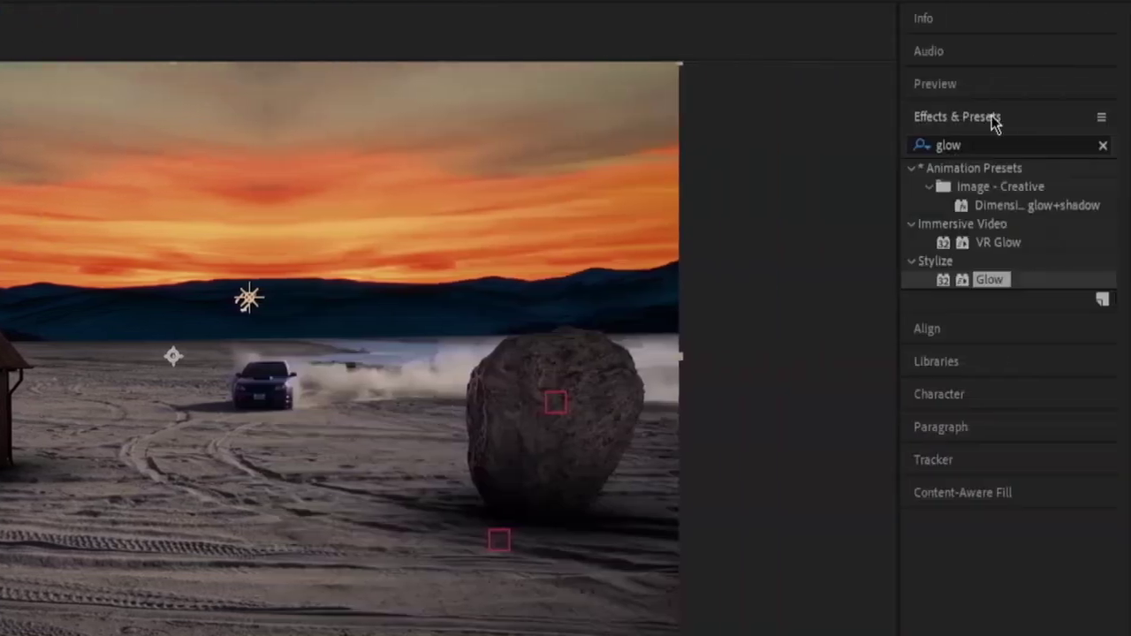
Step: Apply Glow to Adjustment Layer 1 with a threshold of 100%, a radius of 384 and an intensity of 0.5
{"action": "left_click_drag", "start_coordinate": [975, 279], "coordinate": [116, 386]}
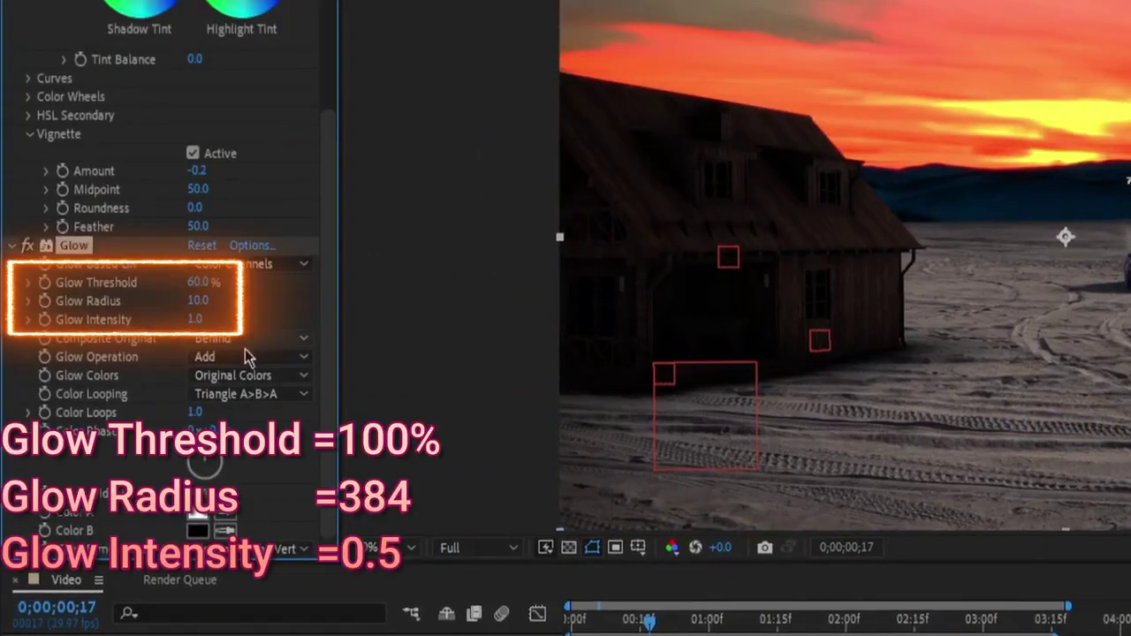
{"action": "left_click_drag", "start_coordinate": [194, 319], "coordinate": [147, 323]}
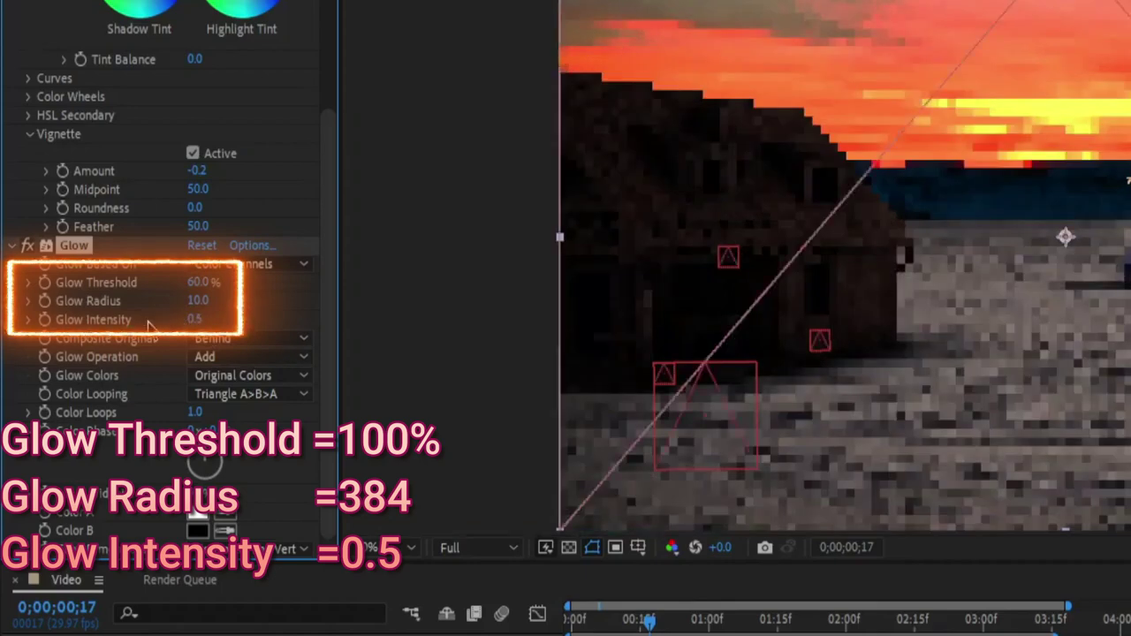
{"action": "left_click_drag", "start_coordinate": [186, 283], "coordinate": [413, 264]}
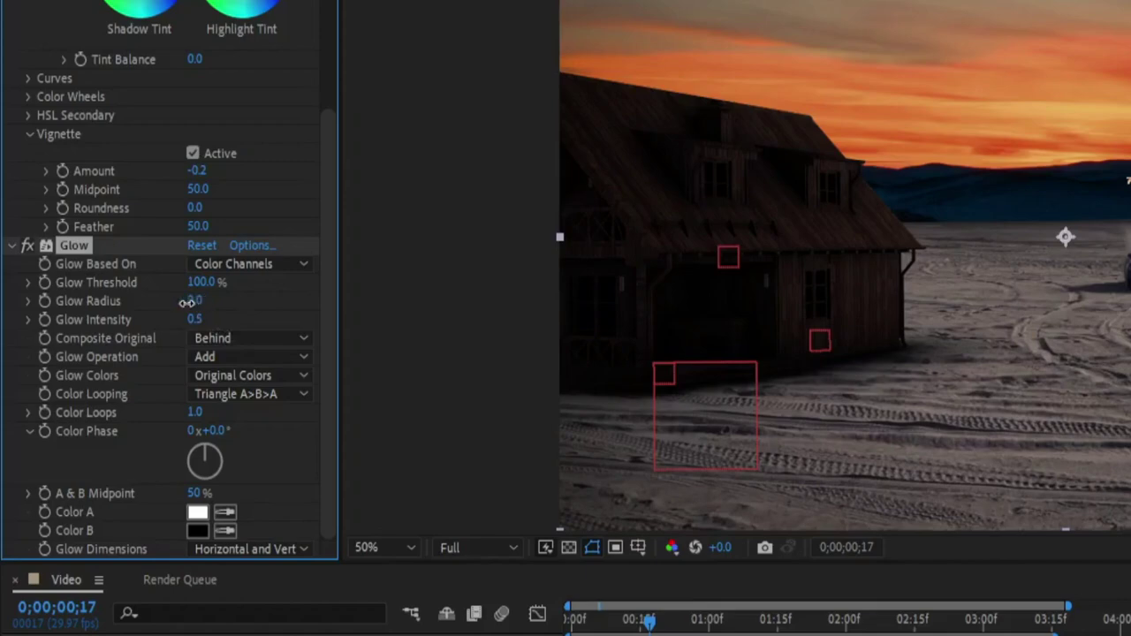
{"action": "left_click_drag", "start_coordinate": [186, 303], "coordinate": [402, 311]}
{"action": "left_click_drag", "start_coordinate": [193, 302], "coordinate": [122, 310]}
{"action": "left_click_drag", "start_coordinate": [217, 294], "coordinate": [521, 297]}
{"action": "scroll", "coordinate": [168, 283], "scroll_direction": "down", "scroll_amount": 5}
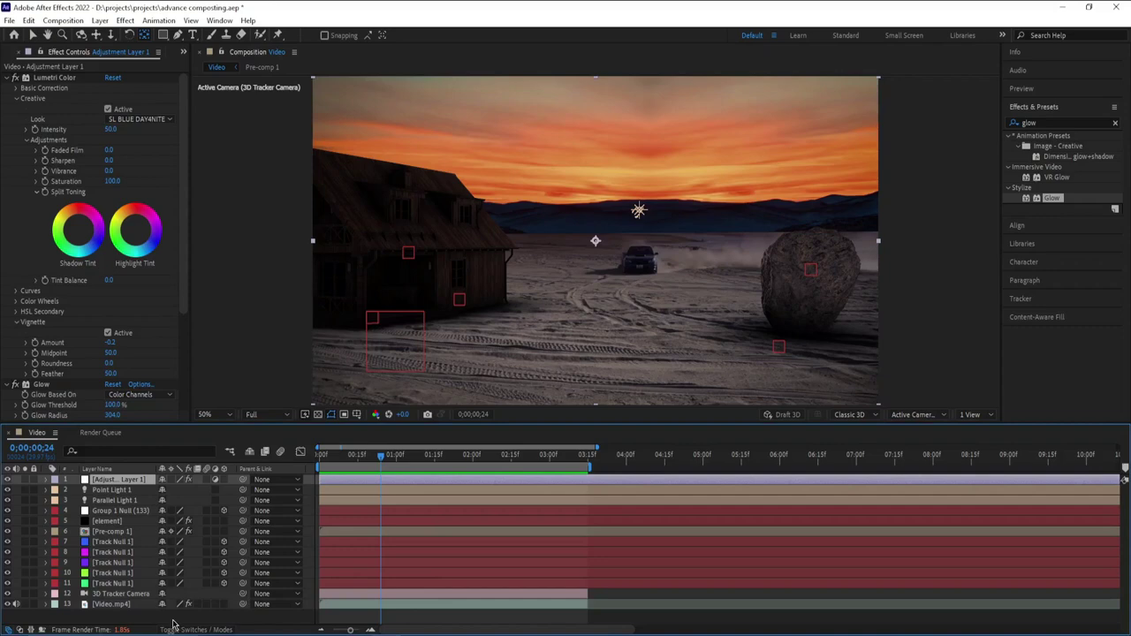
Step: Pre-compose all layers of the Video composition into a new composition named "render", moving all attributes into it
{"action": "left_click_drag", "start_coordinate": [157, 611], "coordinate": [221, 479]}
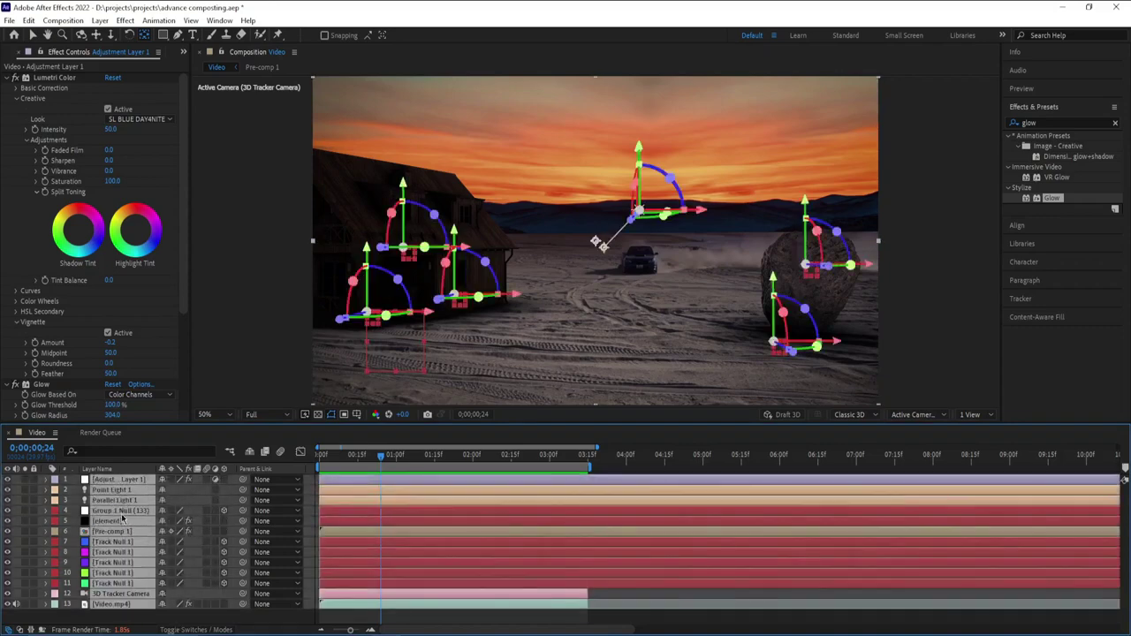
{"action": "right_click", "coordinate": [124, 520]}
{"action": "left_click", "coordinate": [163, 447]}
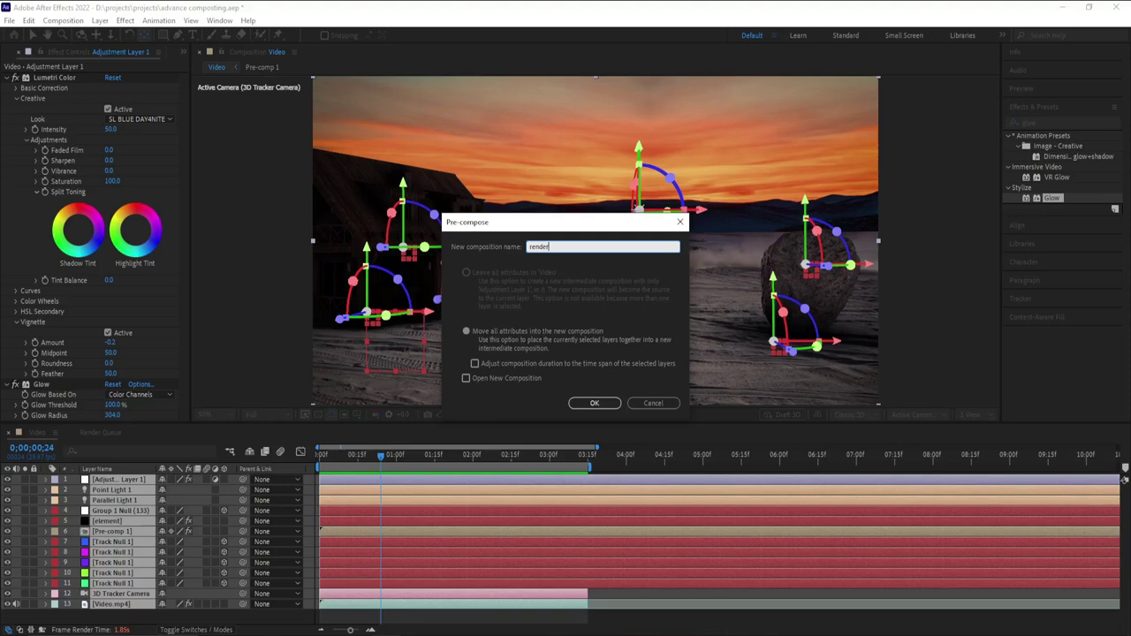
{"action": "left_click", "coordinate": [586, 405]}
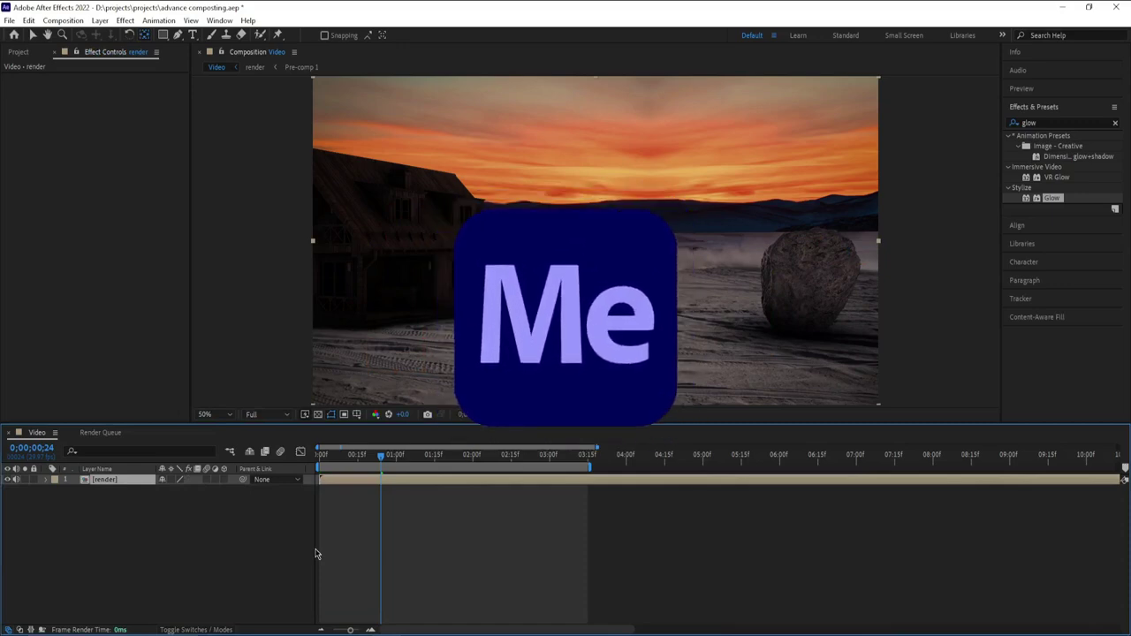
{"action": "left_click", "coordinate": [250, 573]}
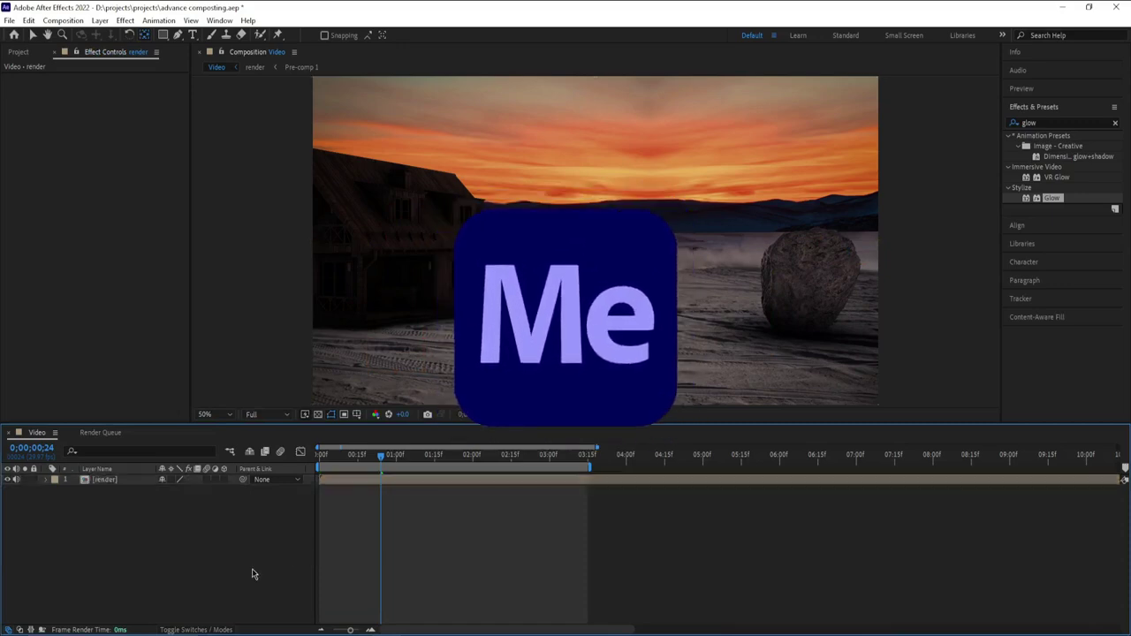
Step: Export the Video composition to the Adobe Media Encoder queue
{"action": "left_click", "coordinate": [381, 460]}
{"action": "left_click", "coordinate": [6, 137]}
{"action": "left_click", "coordinate": [9, 20]}
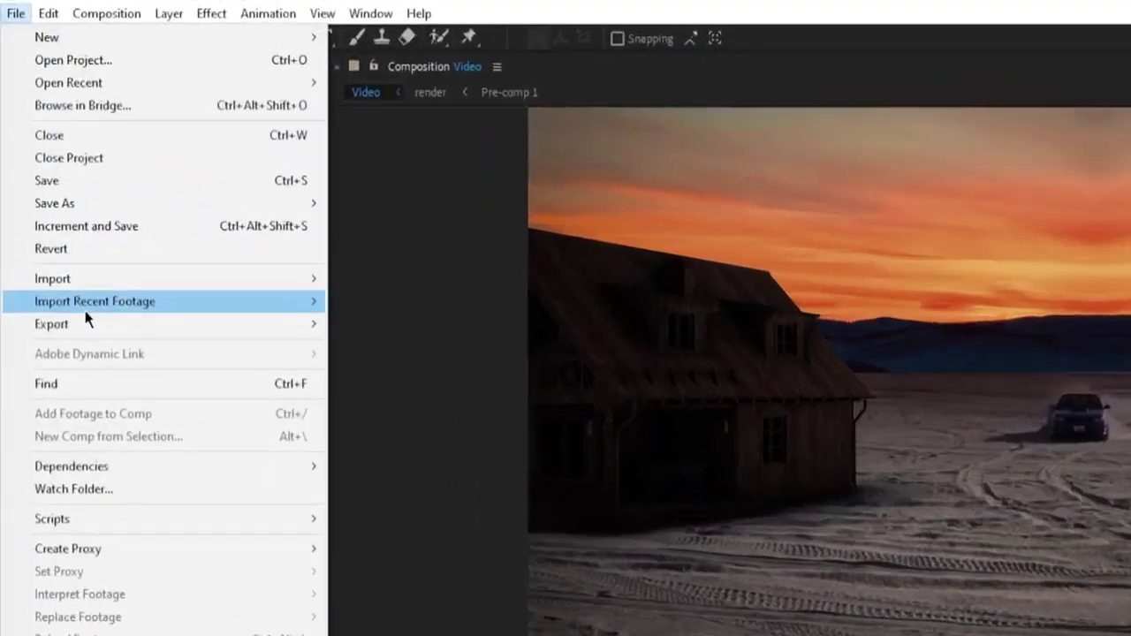
{"action": "mouse_move", "coordinate": [60, 180]}
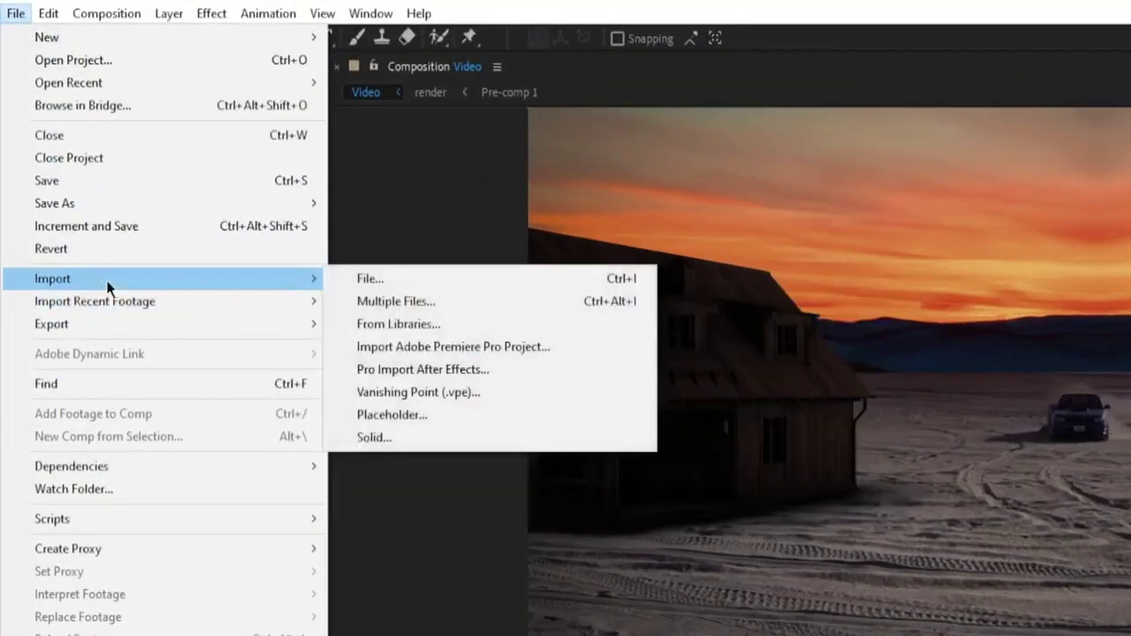
{"action": "mouse_move", "coordinate": [133, 324]}
{"action": "left_click", "coordinate": [372, 323]}
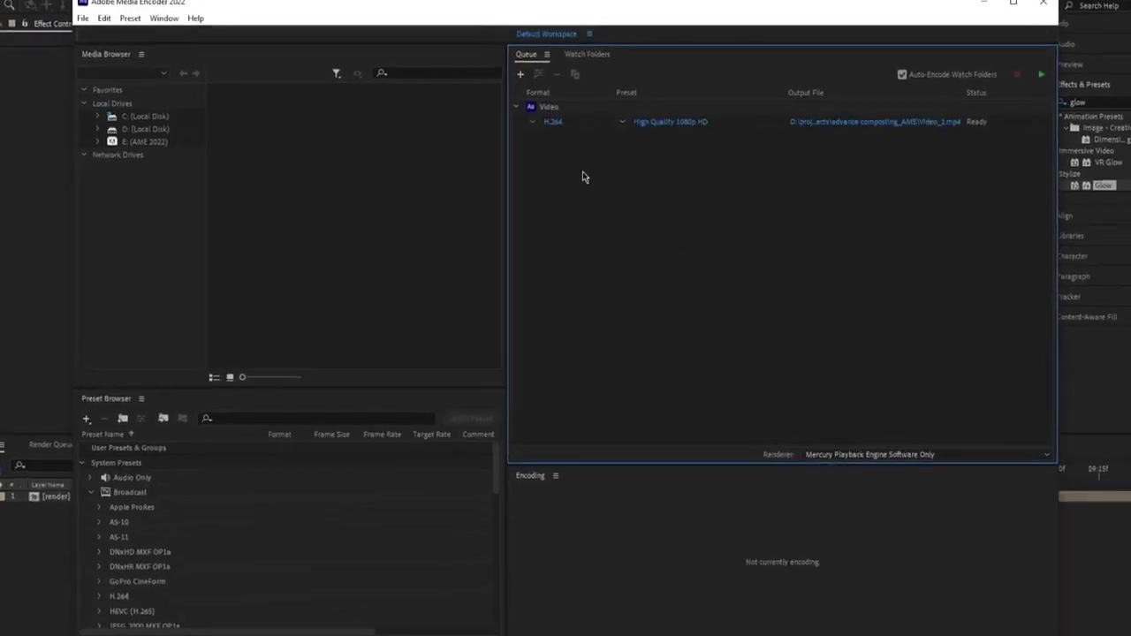
Step: Set the queued Video export to H.264 with the Match Source - High bitrate preset and save its output as 101.mp4 on drive D
{"action": "left_click", "coordinate": [536, 123]}
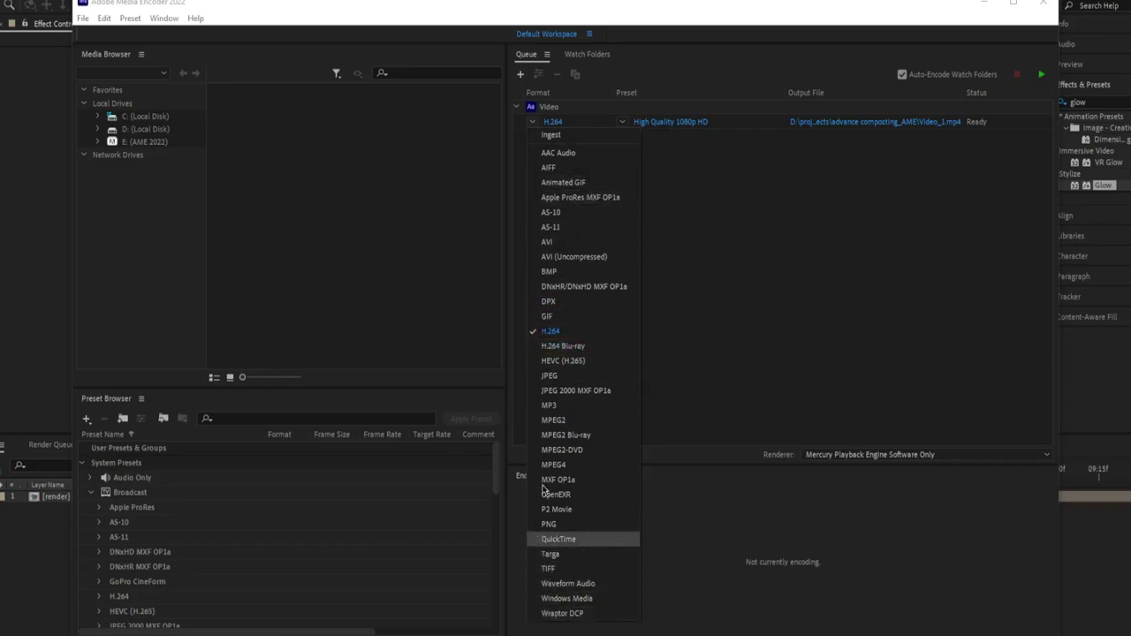
{"action": "left_click", "coordinate": [552, 330]}
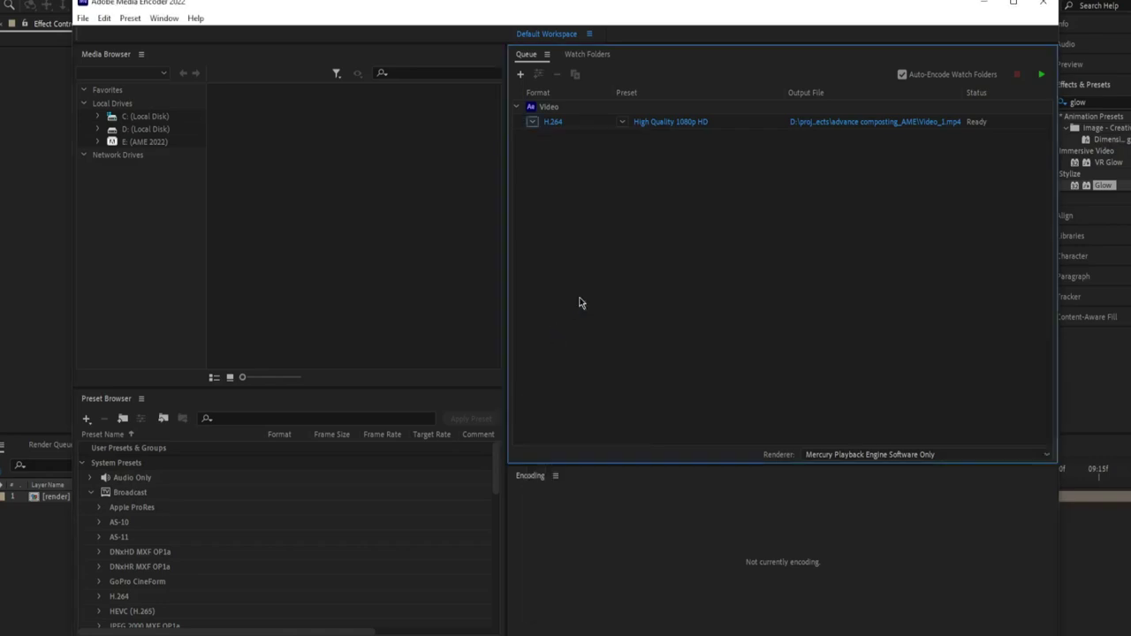
{"action": "left_click", "coordinate": [676, 123]}
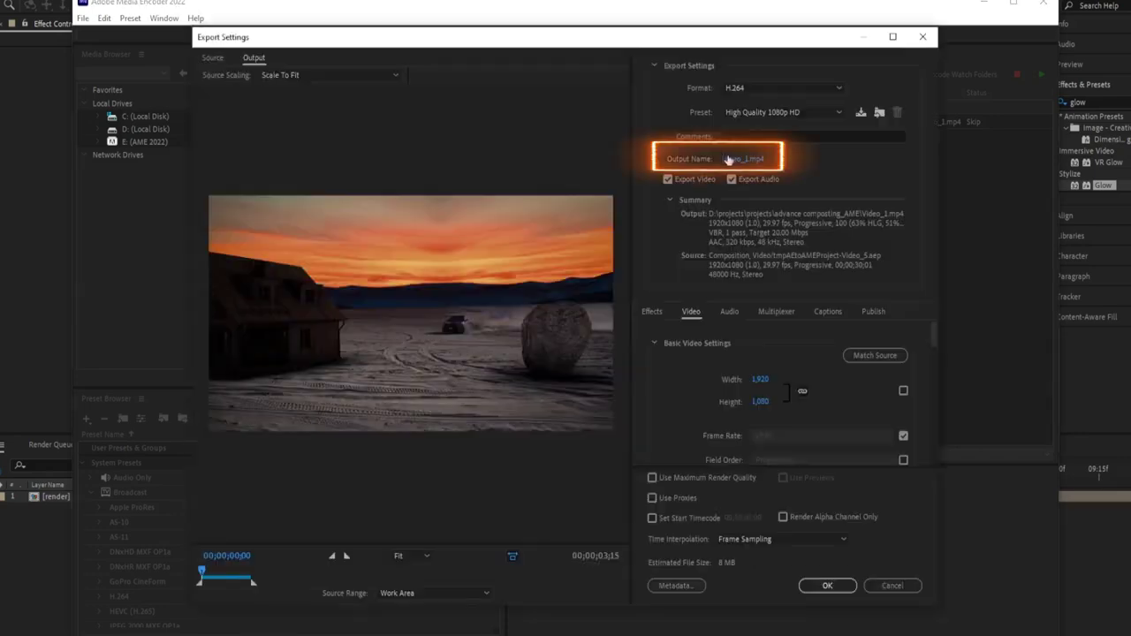
{"action": "left_click", "coordinate": [741, 159]}
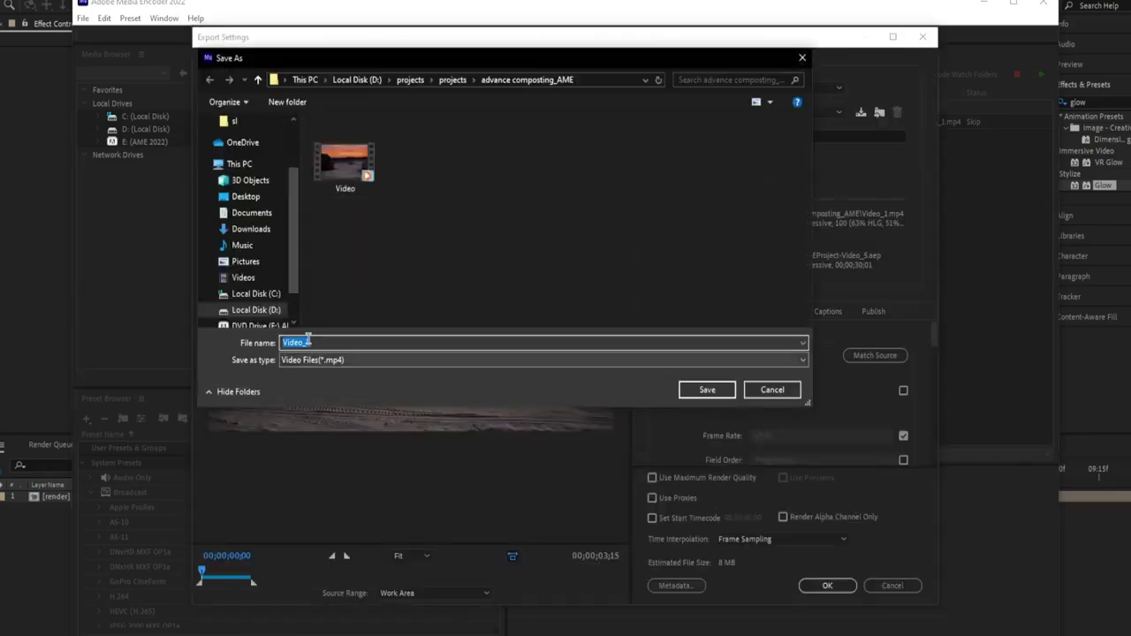
{"action": "key", "text": "BackSpace"}
{"action": "type", "text": "101"}
{"action": "key", "text": "Return"}
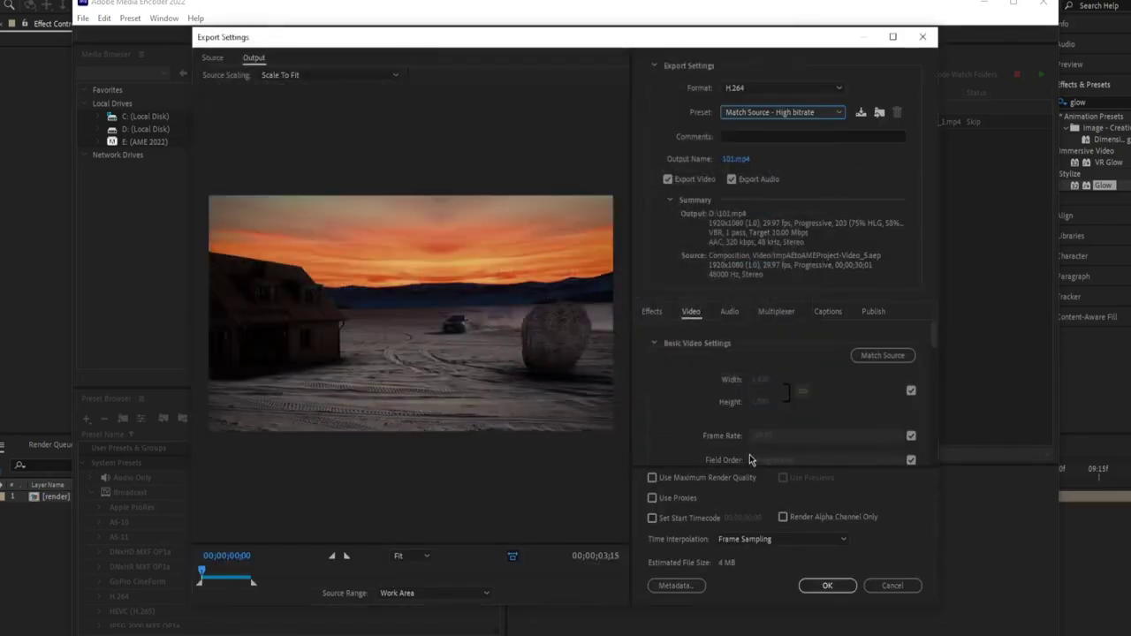
Step: Set the export's time interpolation to Optical Flow and enable Use Maximum Render Quality
{"action": "left_click", "coordinate": [745, 539]}
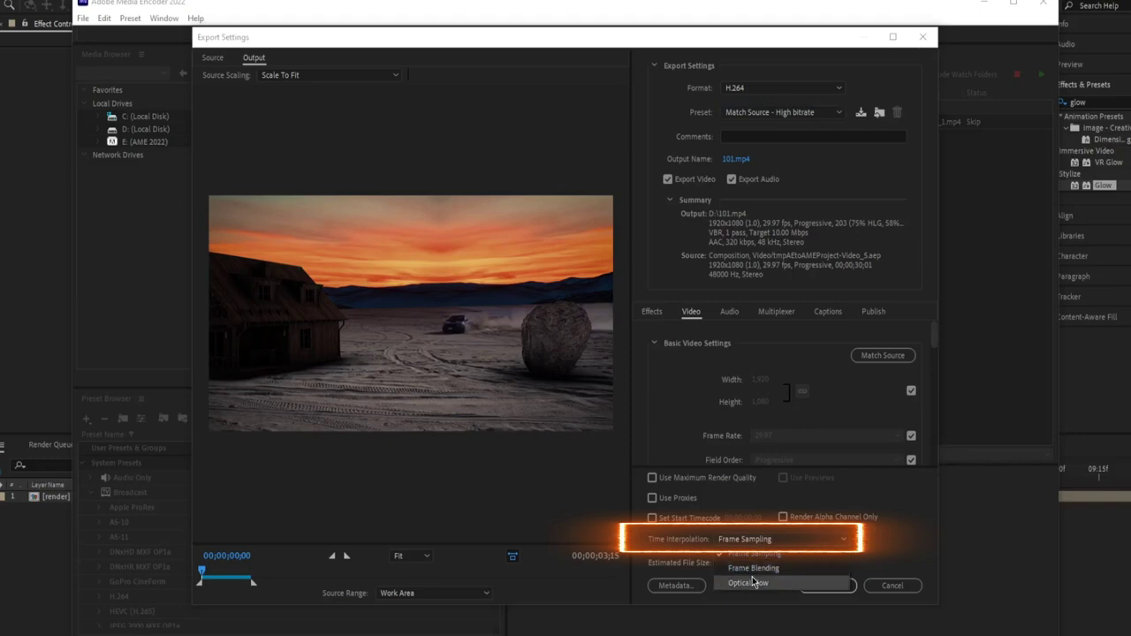
{"action": "left_click", "coordinate": [749, 582]}
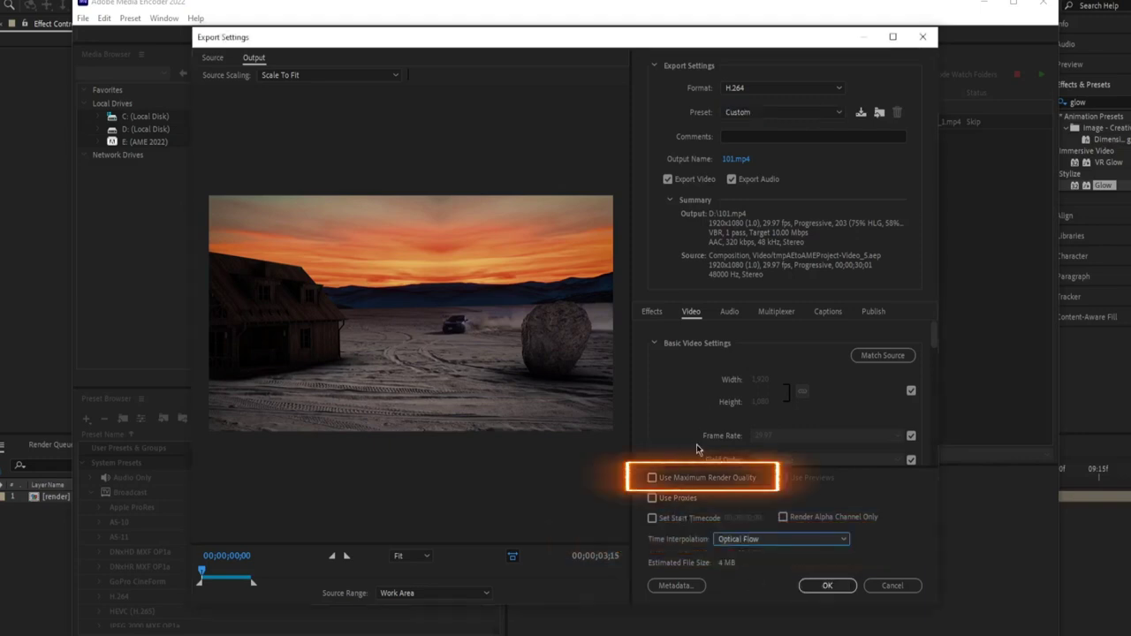
{"action": "left_click", "coordinate": [652, 479]}
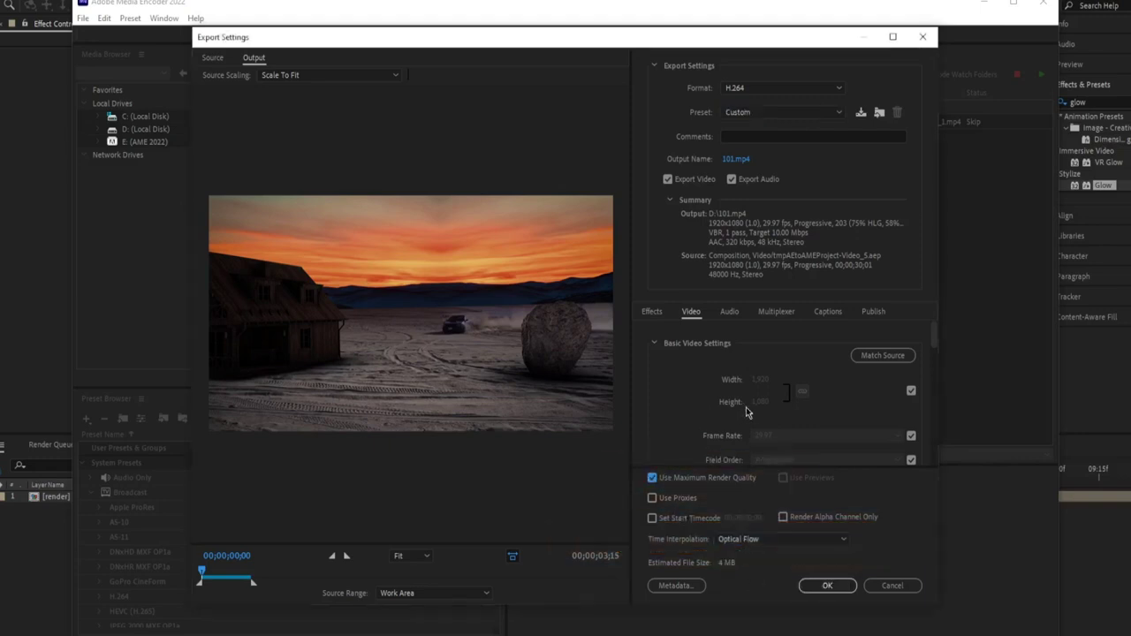
Step: Set the encoding performance to Software Encoding and accept the export settings
{"action": "scroll", "coordinate": [747, 413], "scroll_direction": "down", "scroll_amount": 5}
{"action": "scroll", "coordinate": [746, 413], "scroll_direction": "up", "scroll_amount": 1}
{"action": "left_click", "coordinate": [814, 375]}
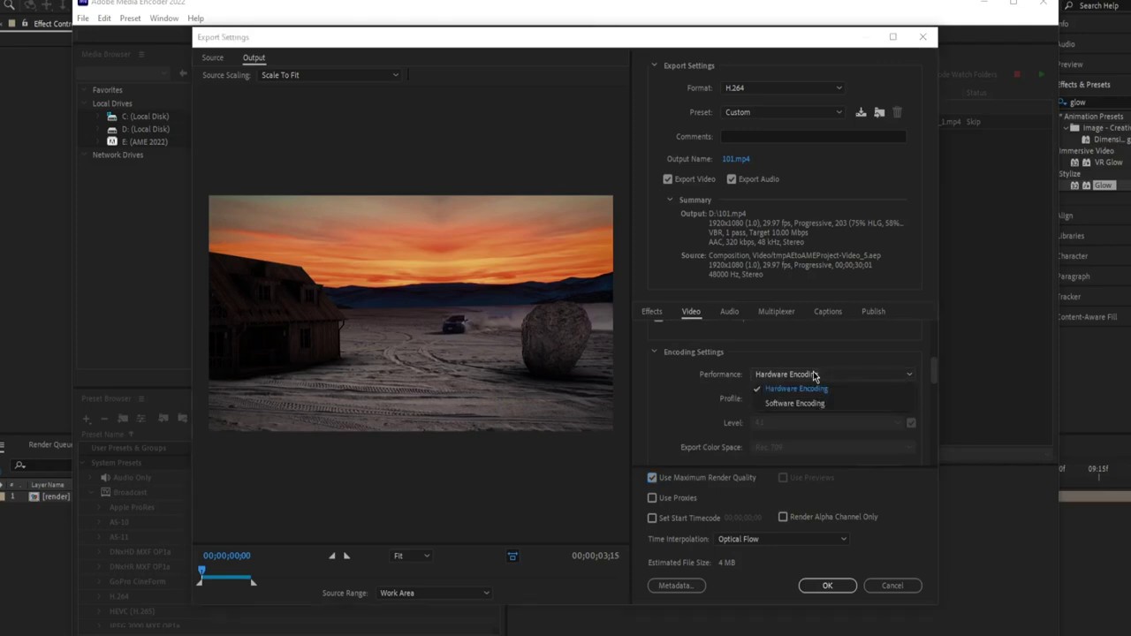
{"action": "left_click", "coordinate": [810, 404]}
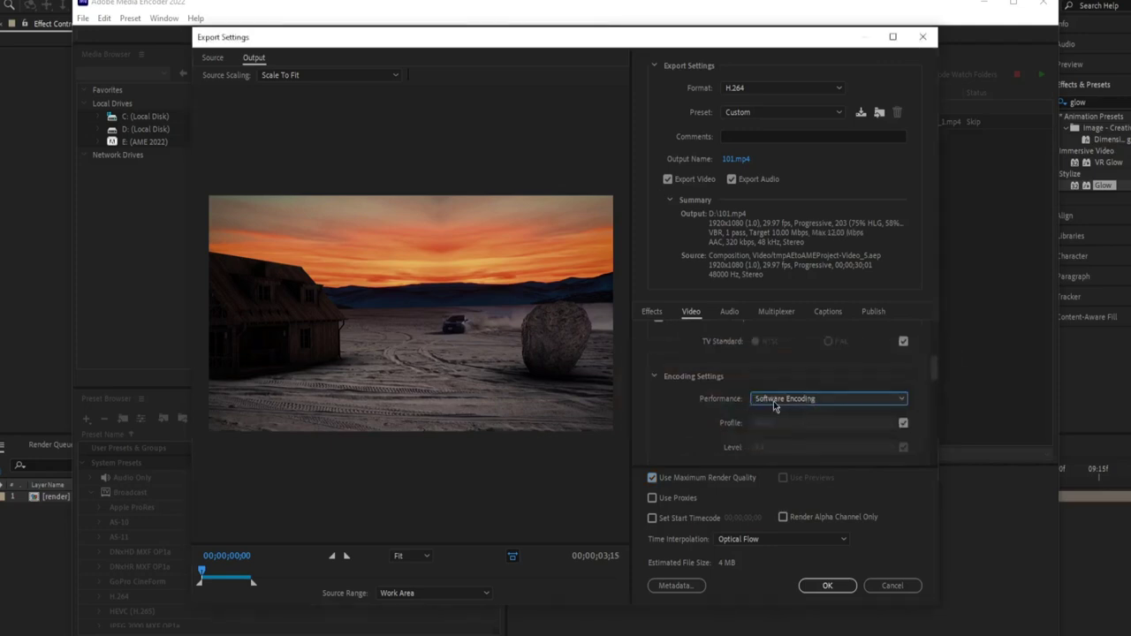
{"action": "scroll", "coordinate": [805, 412], "scroll_direction": "up", "scroll_amount": 2}
{"action": "left_click", "coordinate": [829, 586]}
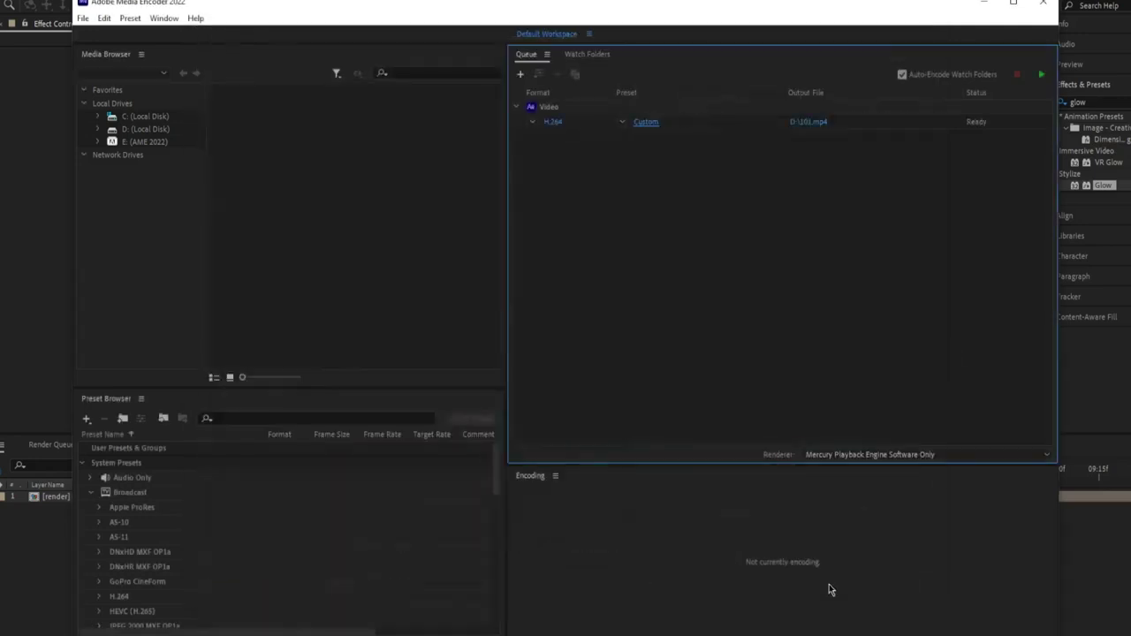
Step: Start encoding the queue and open the output location of 101.mp4
{"action": "left_click", "coordinate": [1038, 78]}
{"action": "left_click", "coordinate": [813, 124]}
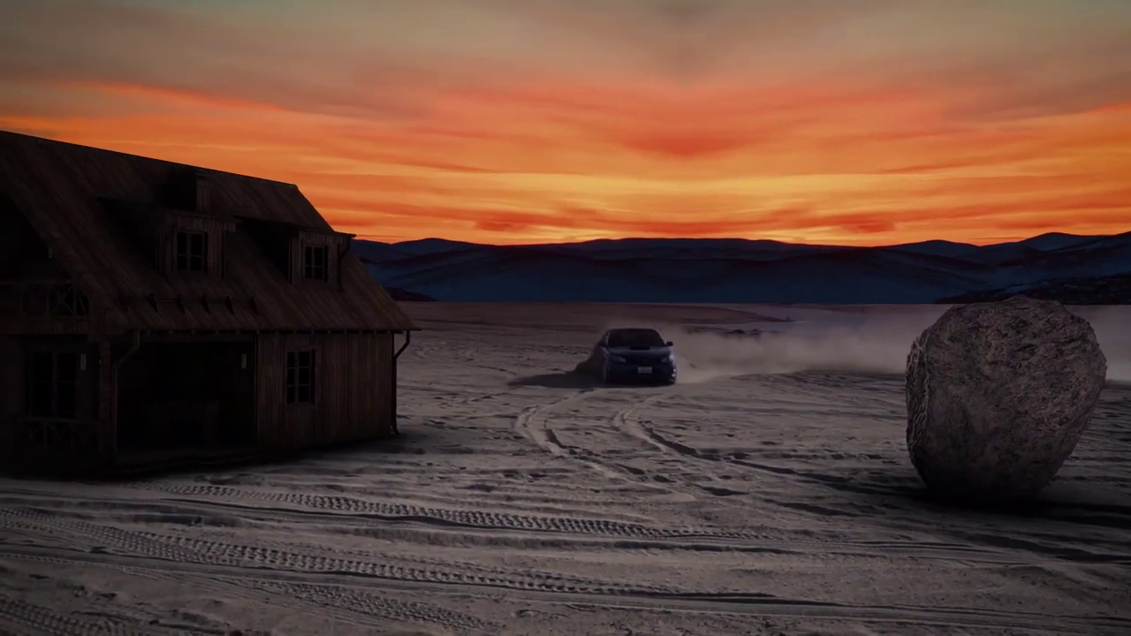